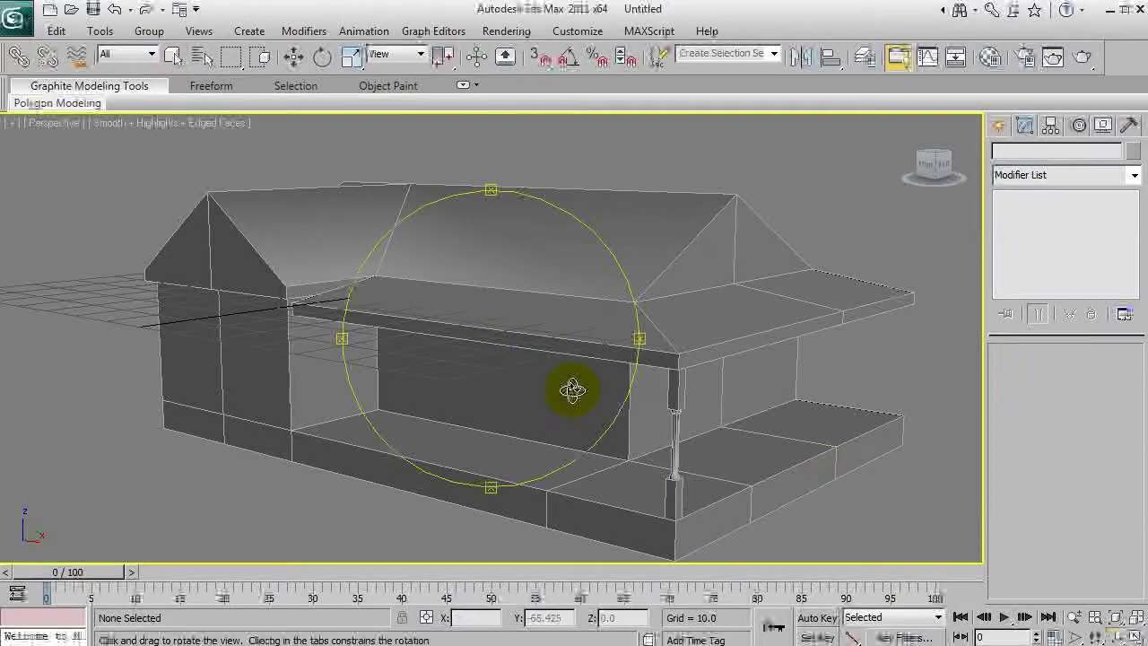
Isolate the cylindrical shaft of the corner porch column and frame its upper end for editing.
{"action": "left_click_drag", "start_coordinate": [572, 389], "coordinate": [550, 335]}
{"action": "right_click", "coordinate": [517, 314]}
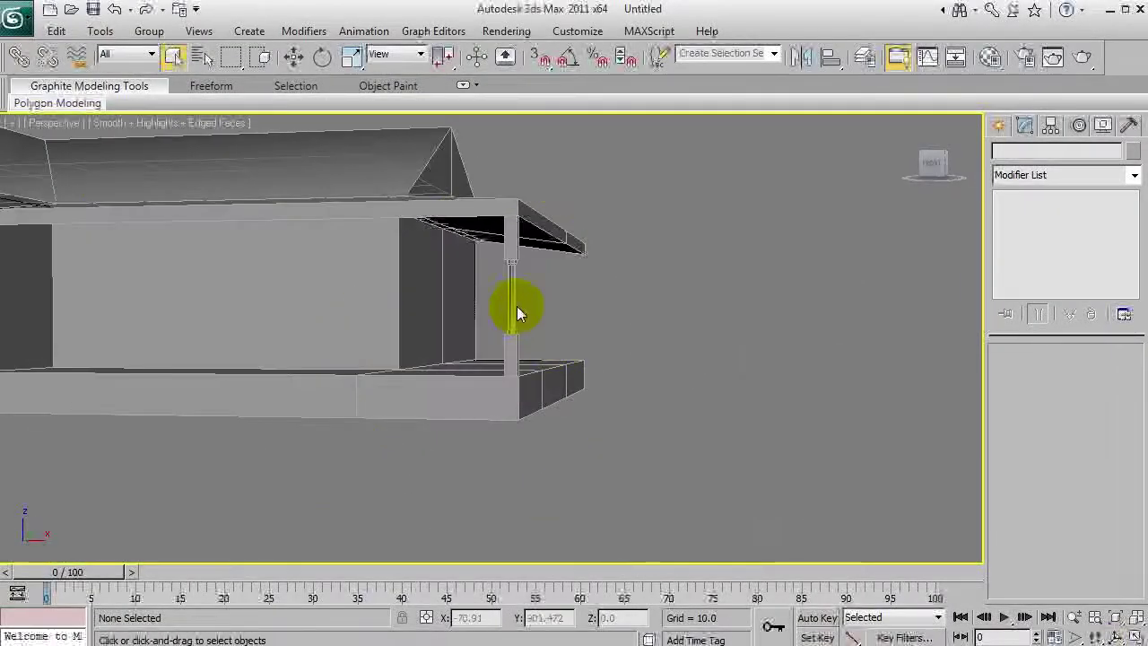
{"action": "left_click", "coordinate": [515, 312]}
{"action": "key", "text": "z"}
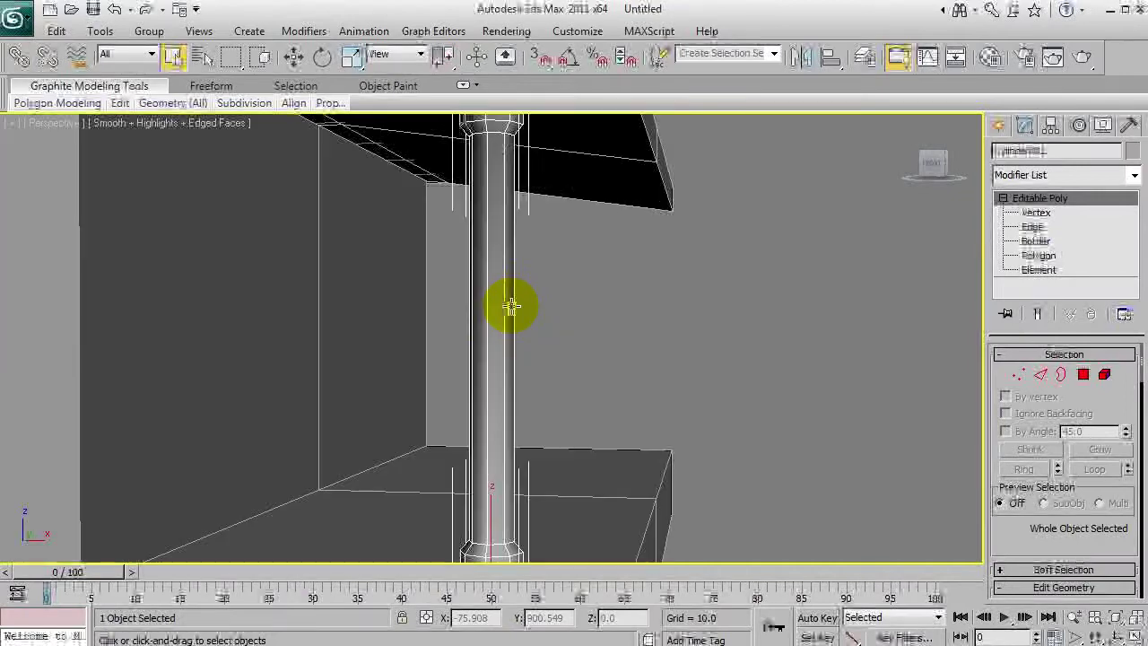
{"action": "scroll", "coordinate": [489, 367], "scroll_direction": "down", "scroll_amount": 5}
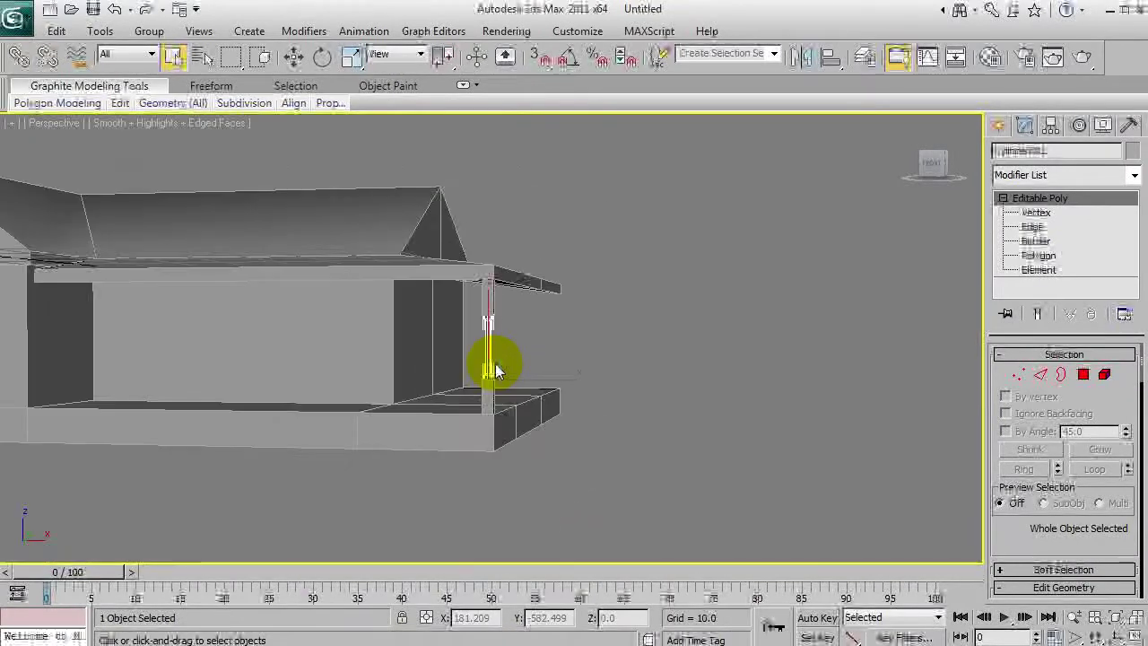
{"action": "key", "text": "alt+q"}
{"action": "key", "text": "ctrl+r"}
{"action": "mouse_move", "coordinate": [496, 296]}
{"action": "left_mouse_down"}
{"action": "mouse_move", "coordinate": [480, 301]}
{"action": "mouse_move", "coordinate": [508, 293]}
{"action": "left_mouse_up"}
{"action": "middle_click_drag", "start_coordinate": [509, 292], "coordinate": [685, 348], "text": "alt"}
{"action": "scroll", "coordinate": [559, 415], "scroll_direction": "up", "scroll_amount": 3}
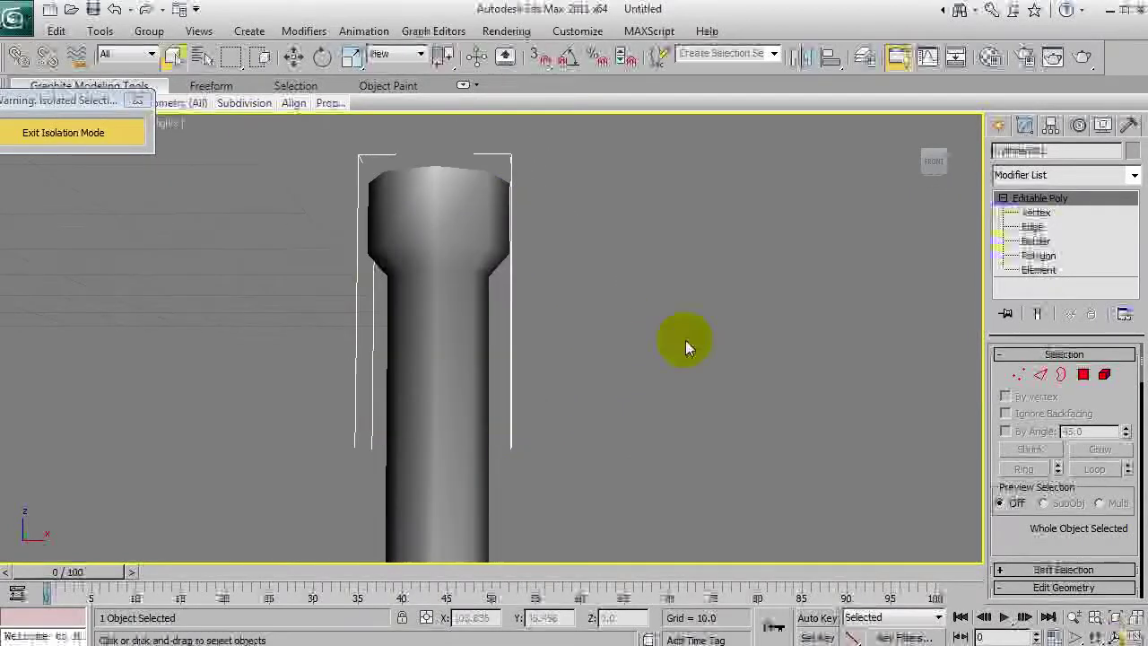
Select the polygons of the column's shaft and both end collars, leaving out the sloped rings between them.
{"action": "left_click", "coordinate": [1059, 258]}
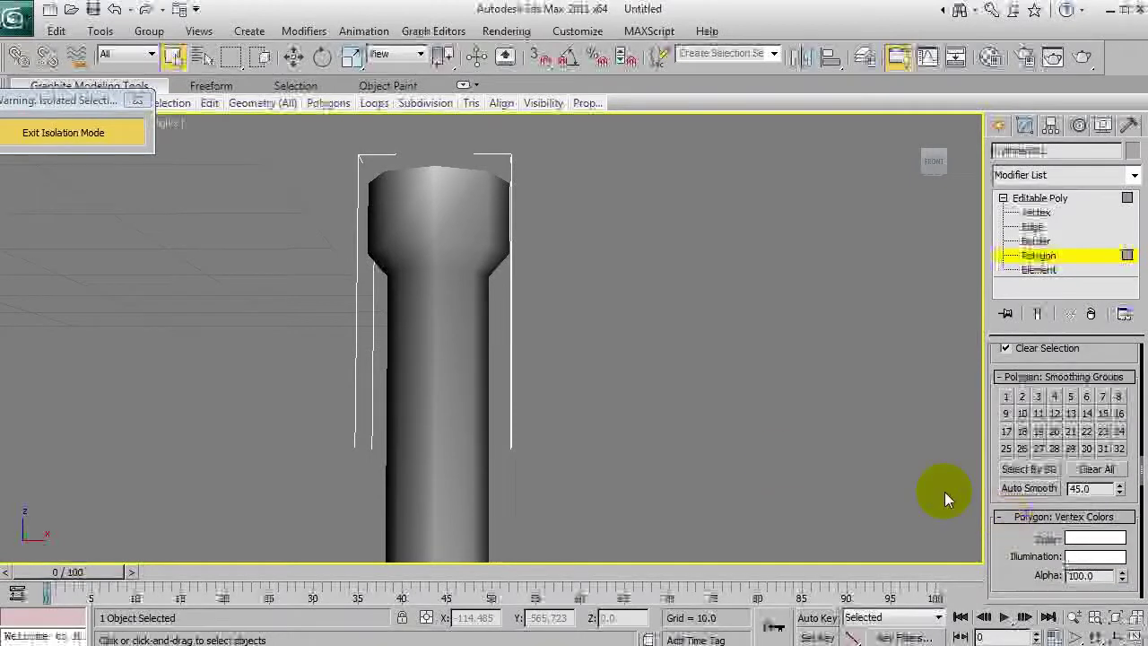
{"action": "left_click_drag", "start_coordinate": [477, 450], "coordinate": [484, 456]}
{"action": "left_click_drag", "start_coordinate": [443, 148], "coordinate": [621, 205]}
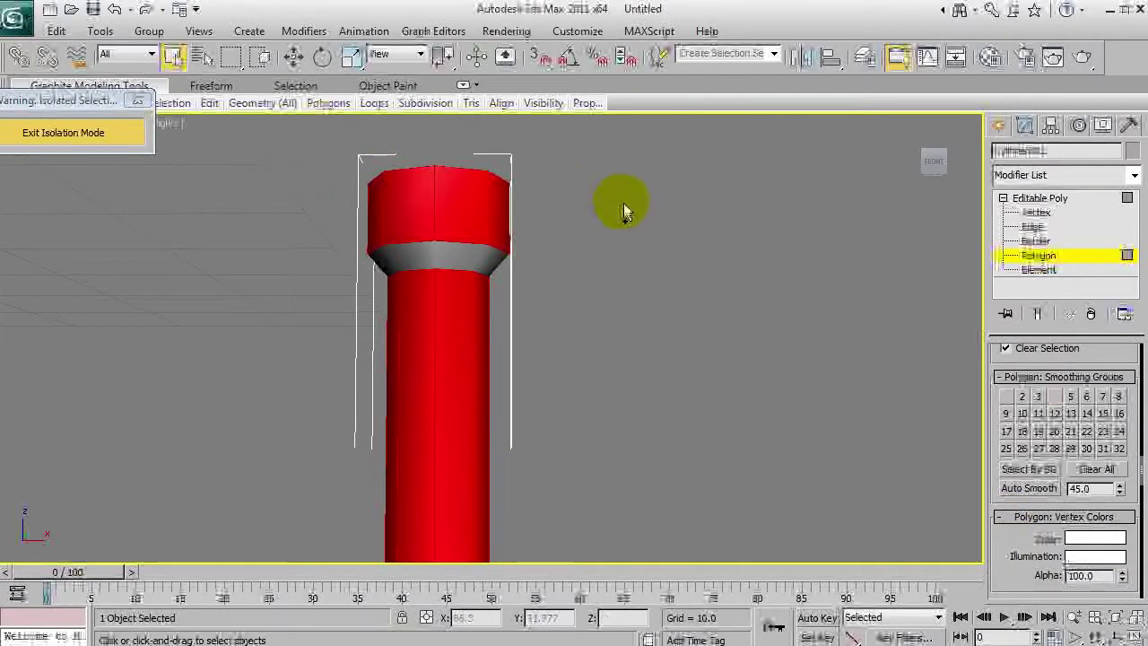
{"action": "scroll", "coordinate": [610, 334], "scroll_direction": "down", "scroll_amount": 8}
{"action": "middle_click_drag", "start_coordinate": [591, 441], "coordinate": [589, 360]}
{"action": "left_click_drag", "start_coordinate": [432, 385], "coordinate": [419, 369]}
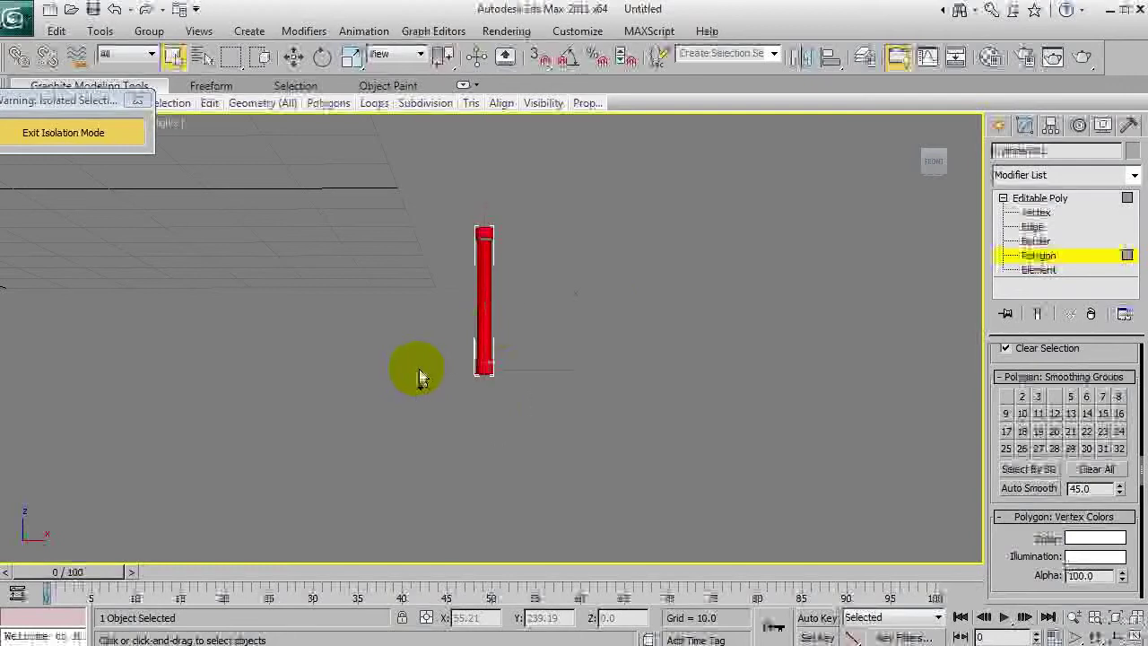
Clear the smoothing groups of the shaft and collar polygons and assign them to smoothing group 1.
{"action": "key", "text": "ctrl+r"}
{"action": "scroll", "coordinate": [518, 310], "scroll_direction": "up", "scroll_amount": 6}
{"action": "mouse_move", "coordinate": [514, 306]}
{"action": "left_mouse_down"}
{"action": "mouse_move", "coordinate": [574, 164]}
{"action": "mouse_move", "coordinate": [520, 314]}
{"action": "mouse_move", "coordinate": [674, 310]}
{"action": "mouse_move", "coordinate": [789, 337]}
{"action": "mouse_move", "coordinate": [663, 326]}
{"action": "mouse_move", "coordinate": [569, 367]}
{"action": "mouse_move", "coordinate": [535, 467]}
{"action": "mouse_move", "coordinate": [525, 335]}
{"action": "mouse_move", "coordinate": [496, 303]}
{"action": "left_mouse_up"}
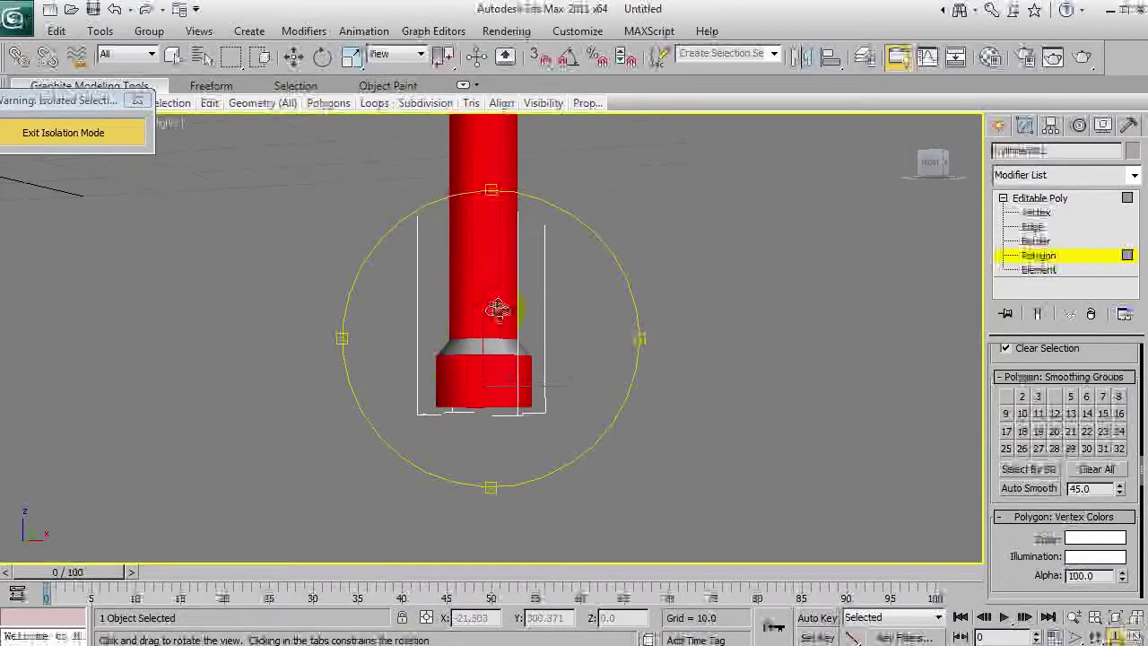
{"action": "left_click", "coordinate": [462, 355]}
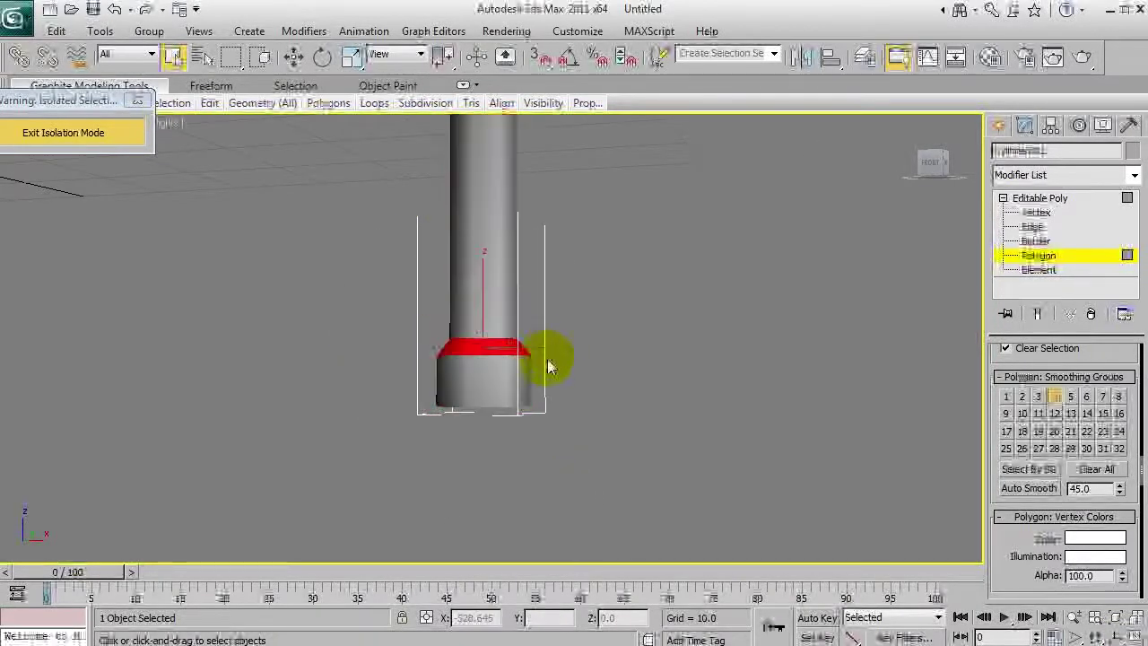
{"action": "left_click", "coordinate": [544, 395]}
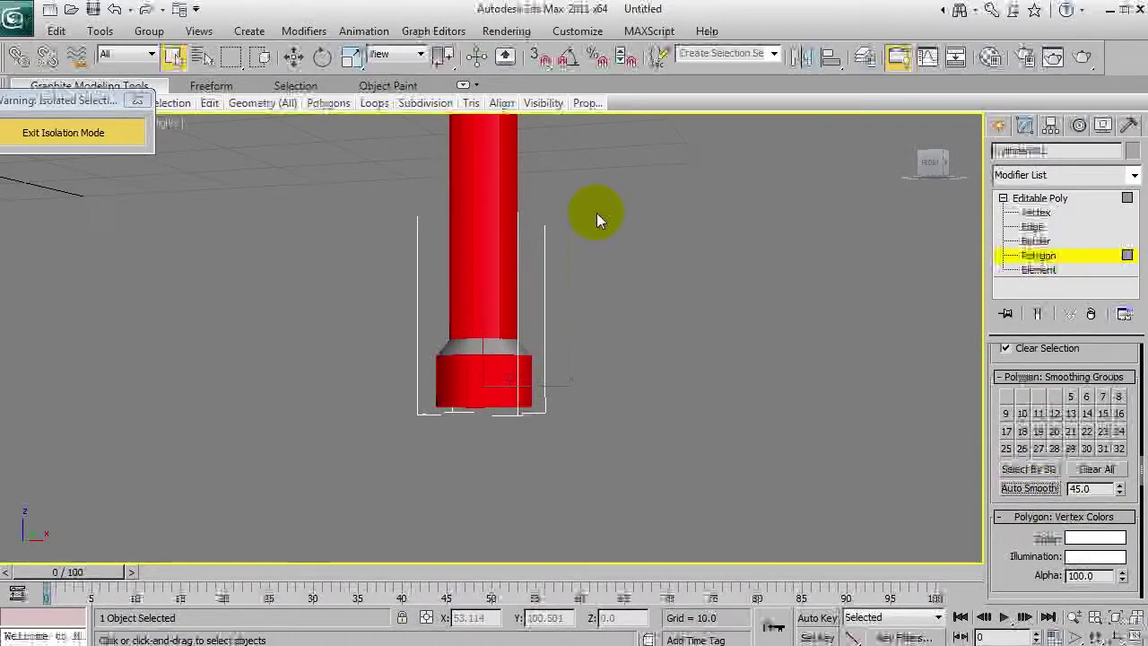
{"action": "left_click", "coordinate": [1094, 473]}
{"action": "left_click", "coordinate": [1005, 398]}
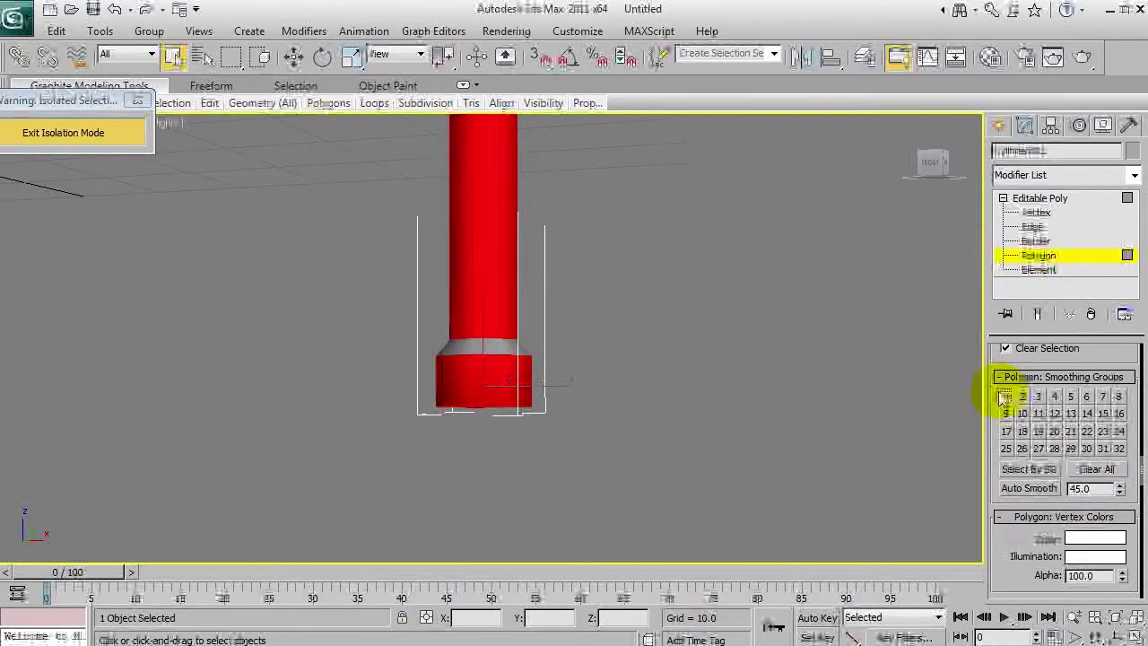
Examine the smoothing and edge structure of the column's lower collar in shaded and wireframe display.
{"action": "left_click", "coordinate": [575, 343]}
{"action": "key", "text": "F4"}
{"action": "key", "text": "ctrl+r"}
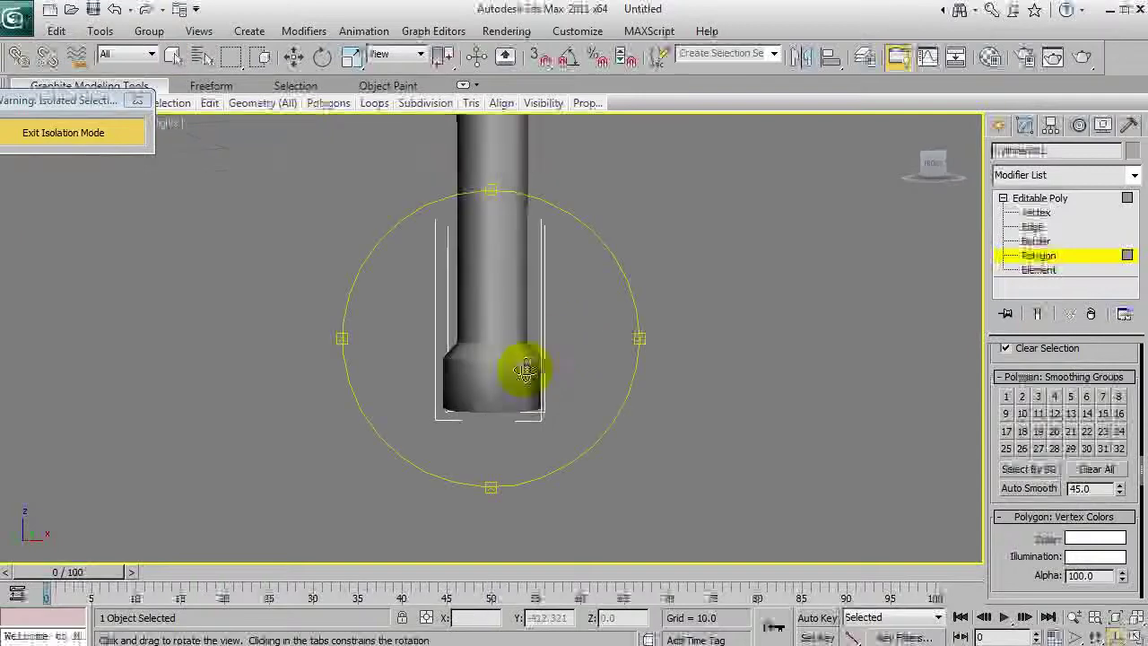
{"action": "left_click_drag", "start_coordinate": [525, 371], "coordinate": [497, 384]}
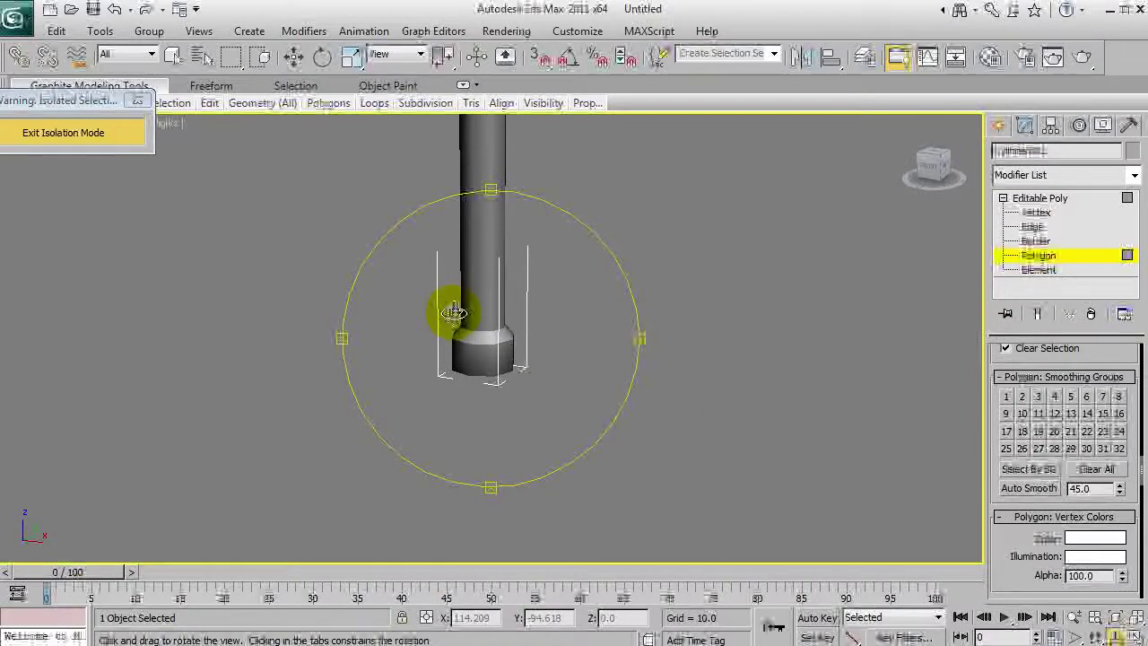
{"action": "scroll", "coordinate": [512, 316], "scroll_direction": "up", "scroll_amount": 6}
{"action": "right_click", "coordinate": [585, 330]}
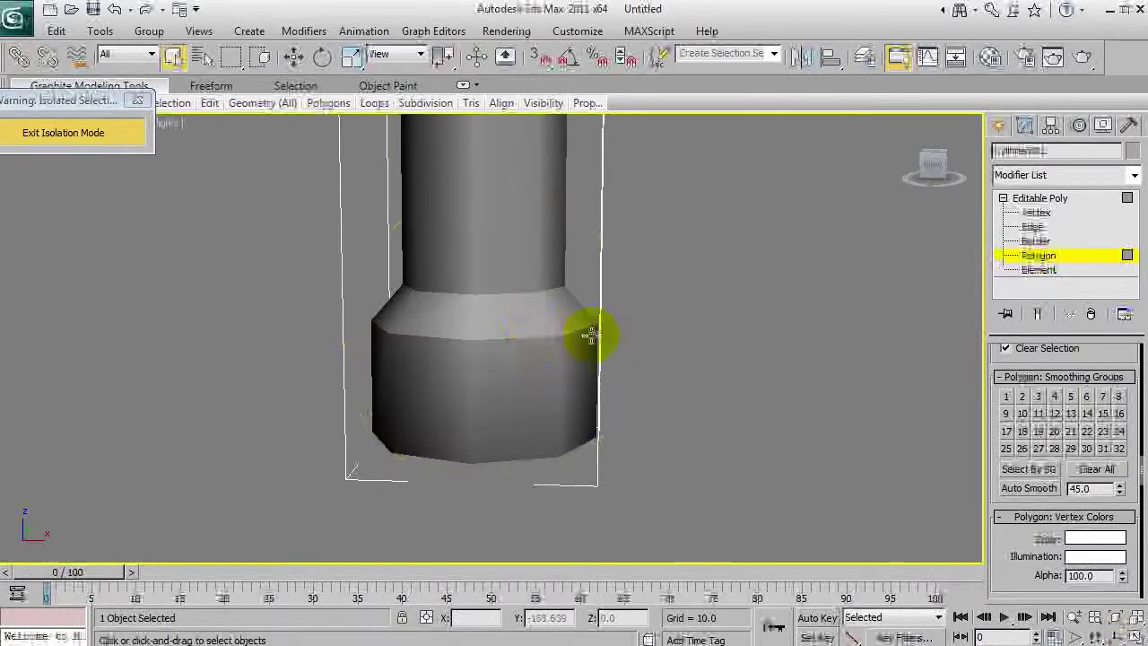
{"action": "key", "text": "F3"}
{"action": "key", "text": "F3"}
{"action": "key", "text": "F3"}
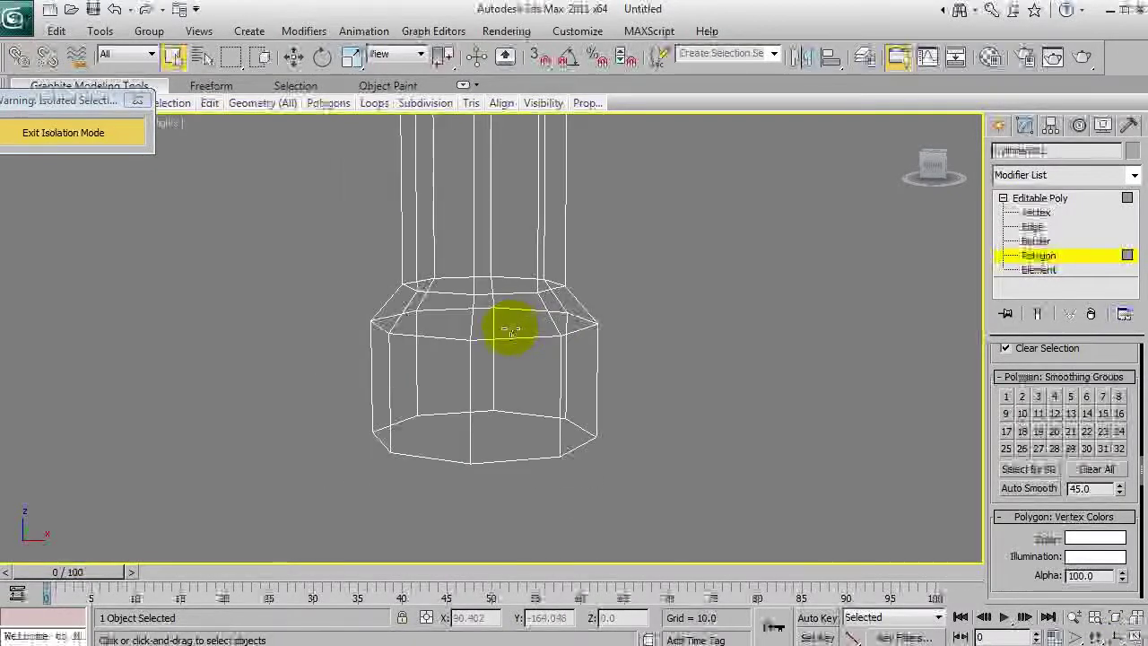
{"action": "key", "text": "ctrl+r"}
{"action": "left_click_drag", "start_coordinate": [507, 331], "coordinate": [394, 296]}
{"action": "right_click", "coordinate": [395, 296]}
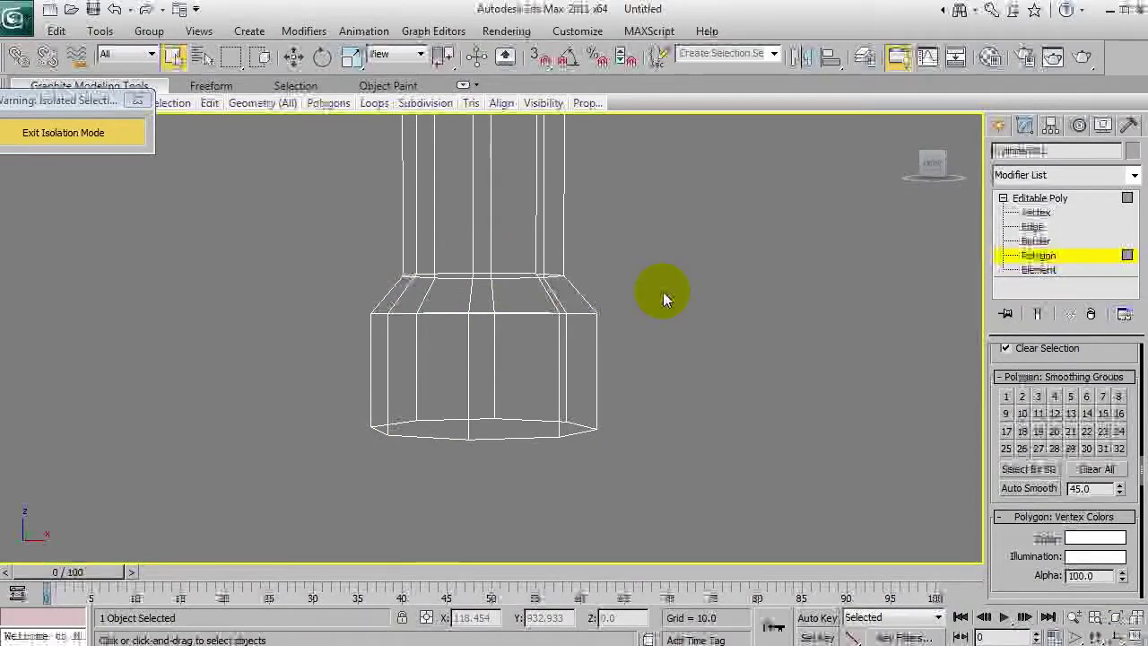
{"action": "scroll", "coordinate": [657, 234], "scroll_direction": "down", "scroll_amount": 4}
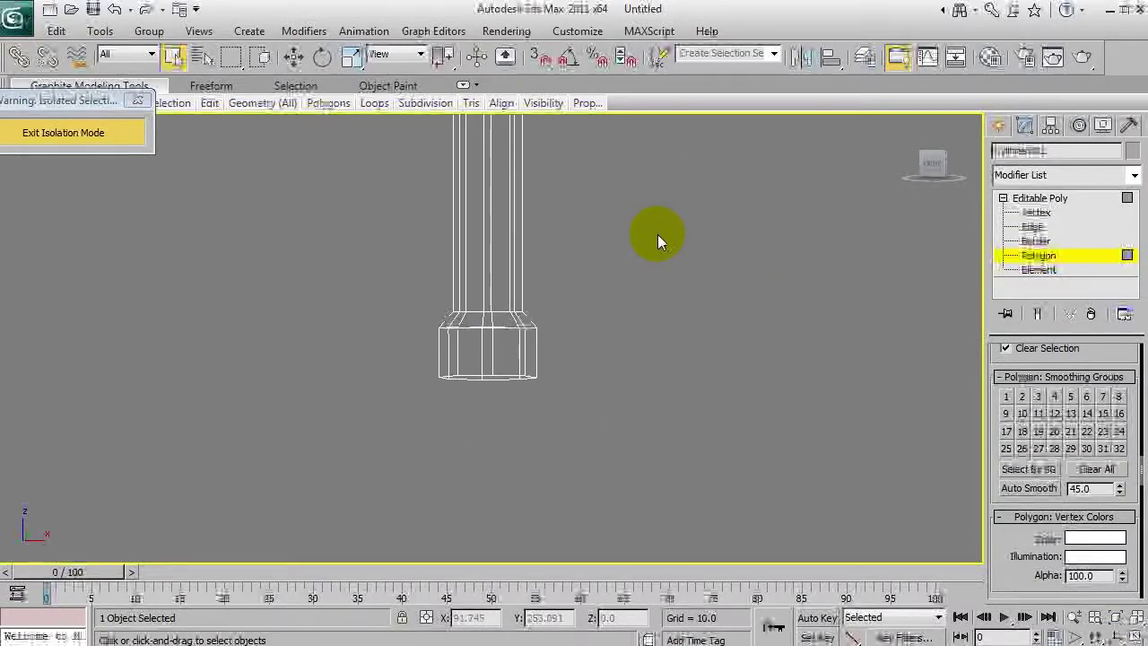
{"action": "key", "text": "F3"}
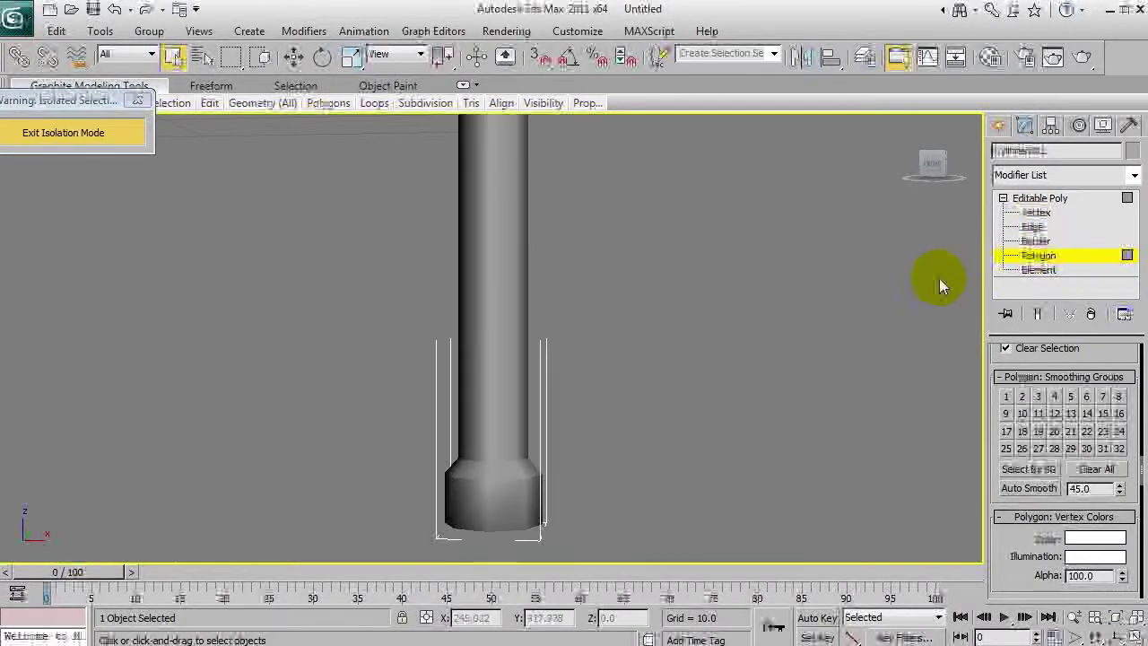
Undo and redo the smoothing group 1 assignment to compare the shading of the column.
{"action": "key", "text": "ctrl+a"}
{"action": "key", "text": "ctrl+z"}
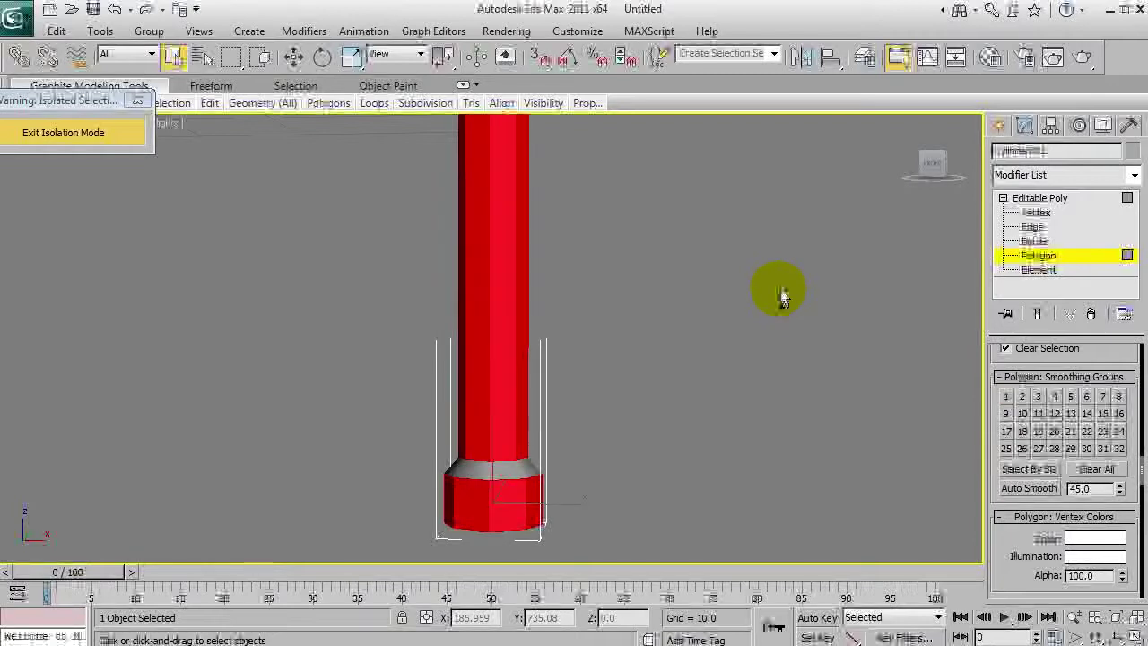
{"action": "key", "text": "ctrl+y"}
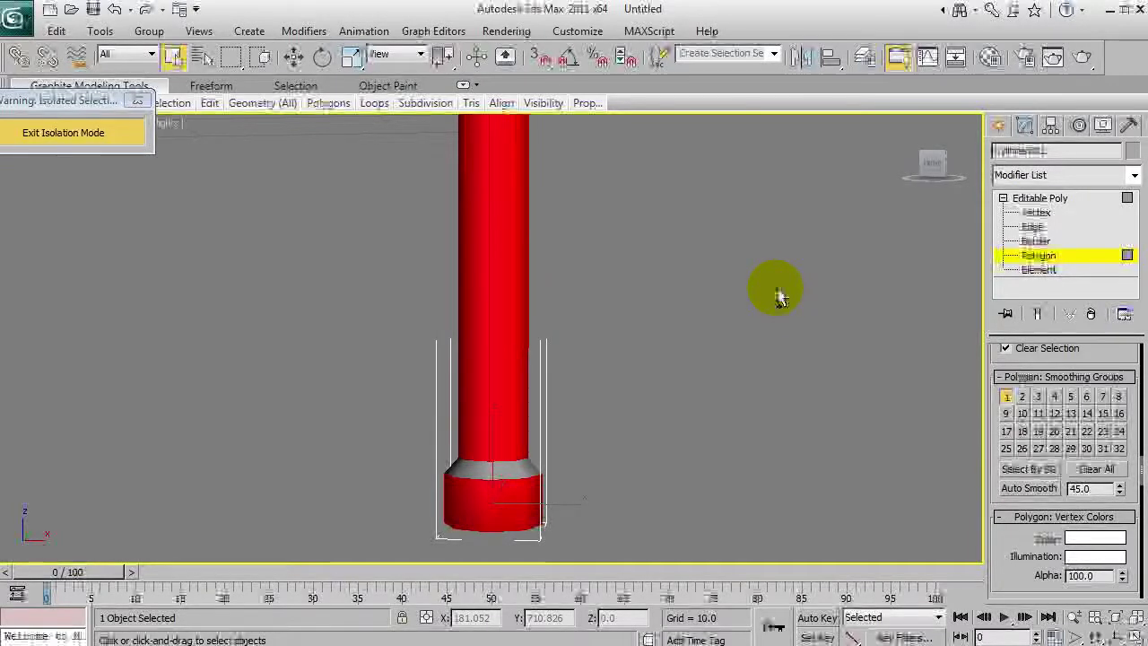
{"action": "key", "text": "ctrl+i"}
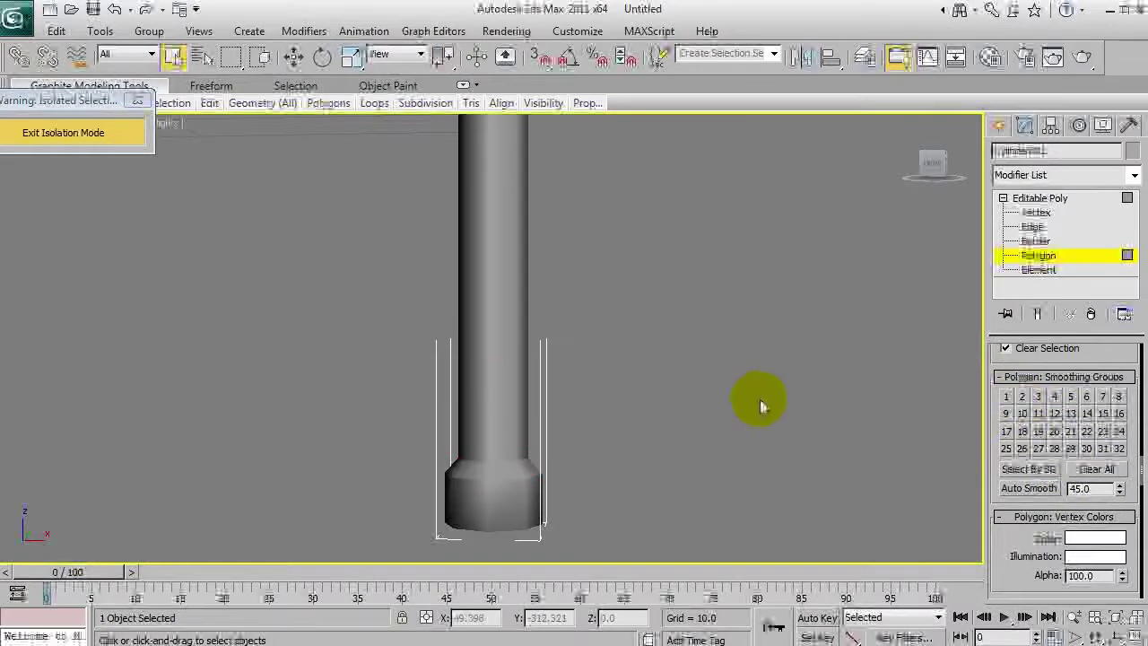
{"action": "scroll", "coordinate": [781, 363], "scroll_direction": "down", "scroll_amount": 5}
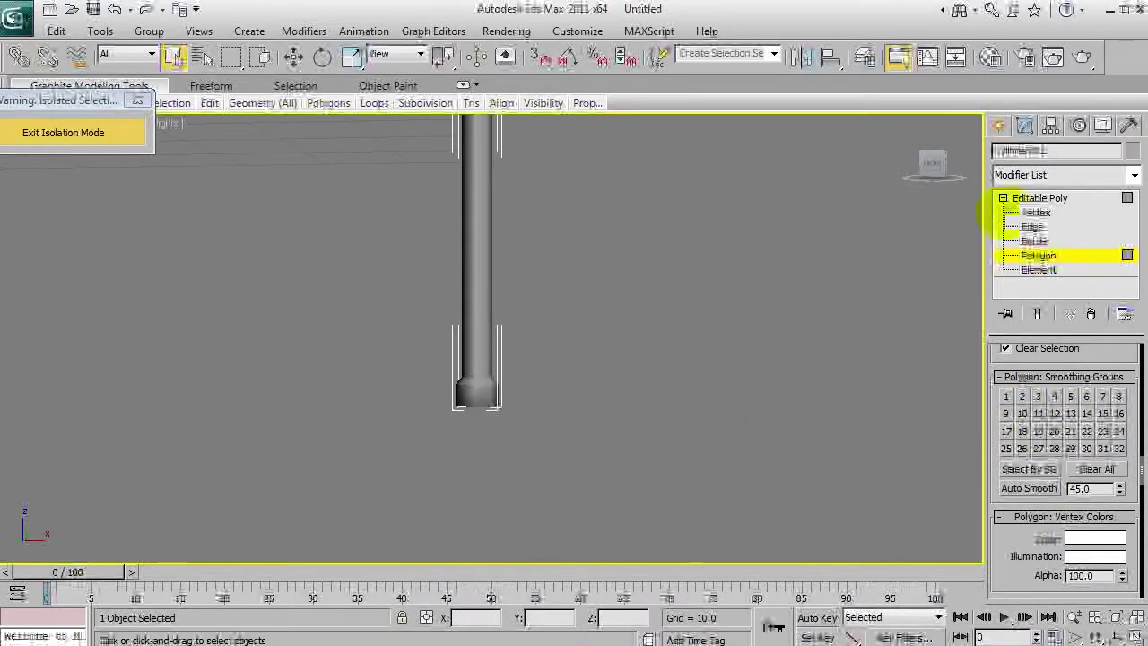
Lengthen the column's upper and lower collars by moving the vertices of their sloped rings vertically towards the middle of the shaft.
{"action": "left_click", "coordinate": [1031, 198]}
{"action": "middle_click_drag", "start_coordinate": [569, 134], "coordinate": [581, 269]}
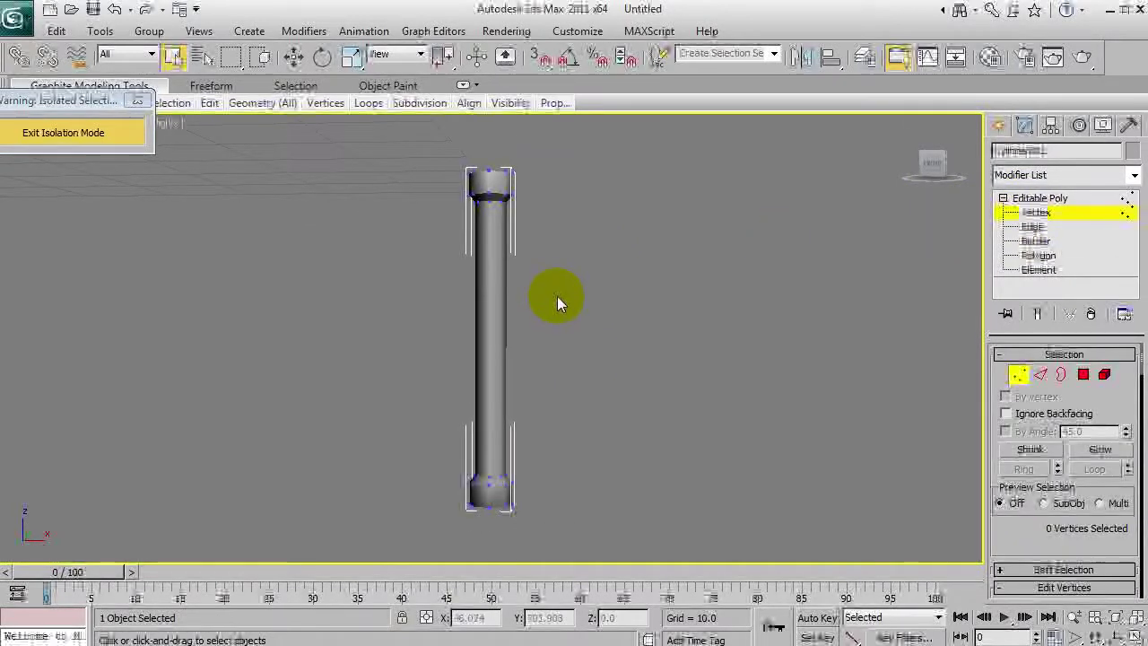
{"action": "key", "text": "F3"}
{"action": "key", "text": "ctrl+r"}
{"action": "left_click_drag", "start_coordinate": [517, 287], "coordinate": [468, 217]}
{"action": "key", "text": "w"}
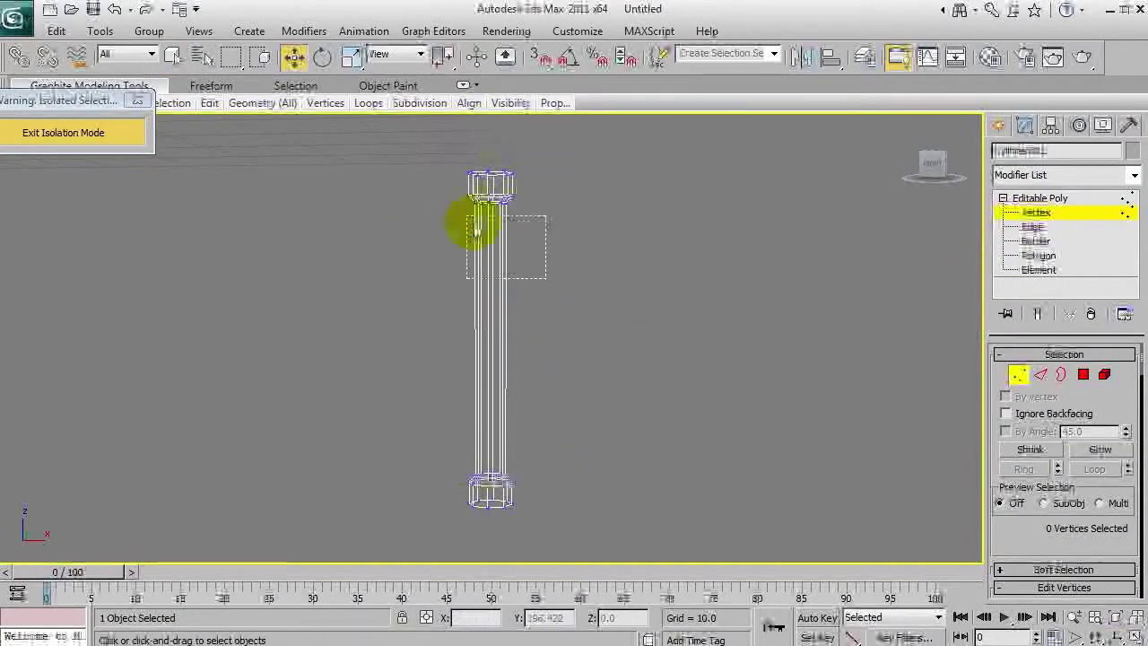
{"action": "left_click_drag", "start_coordinate": [488, 157], "coordinate": [498, 183]}
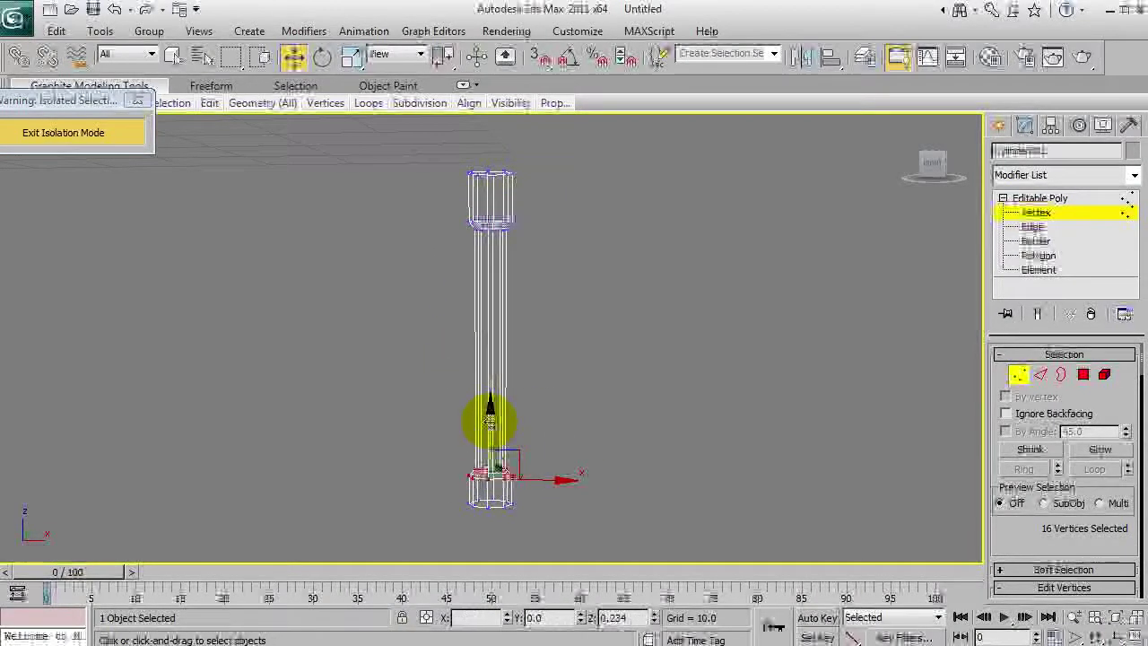
Bring back the rest of the house in shaded display and finish vertex editing on the column.
{"action": "key", "text": "alt+q"}
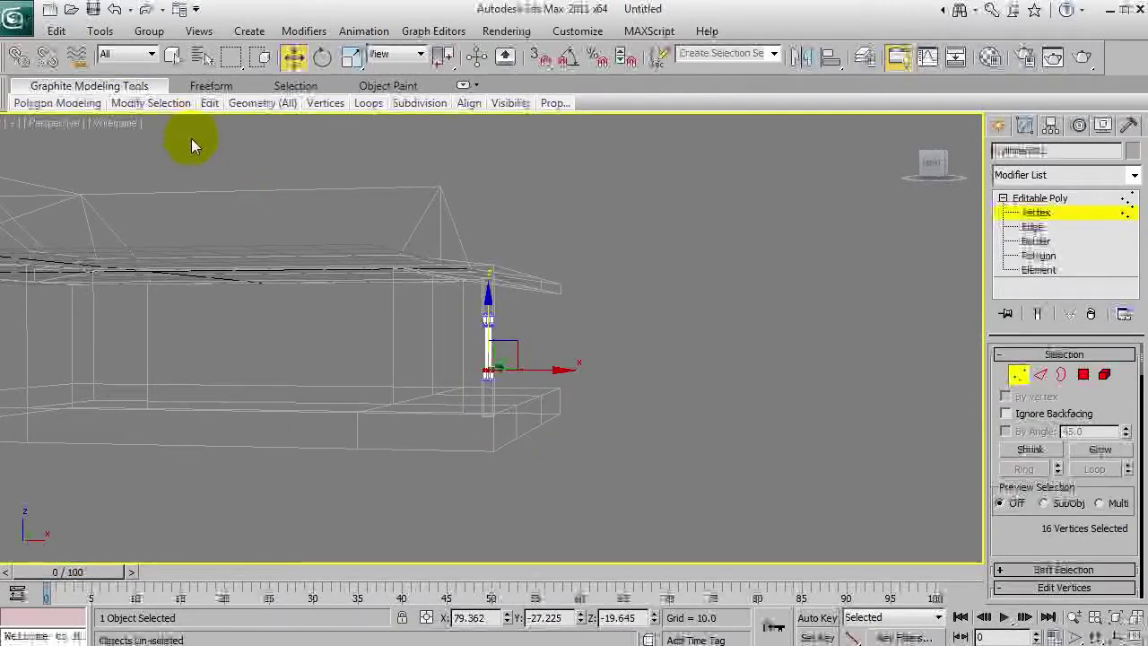
{"action": "left_click", "coordinate": [324, 189]}
{"action": "key", "text": "F3"}
{"action": "key", "text": "ctrl+r"}
{"action": "left_click_drag", "start_coordinate": [512, 323], "coordinate": [422, 331]}
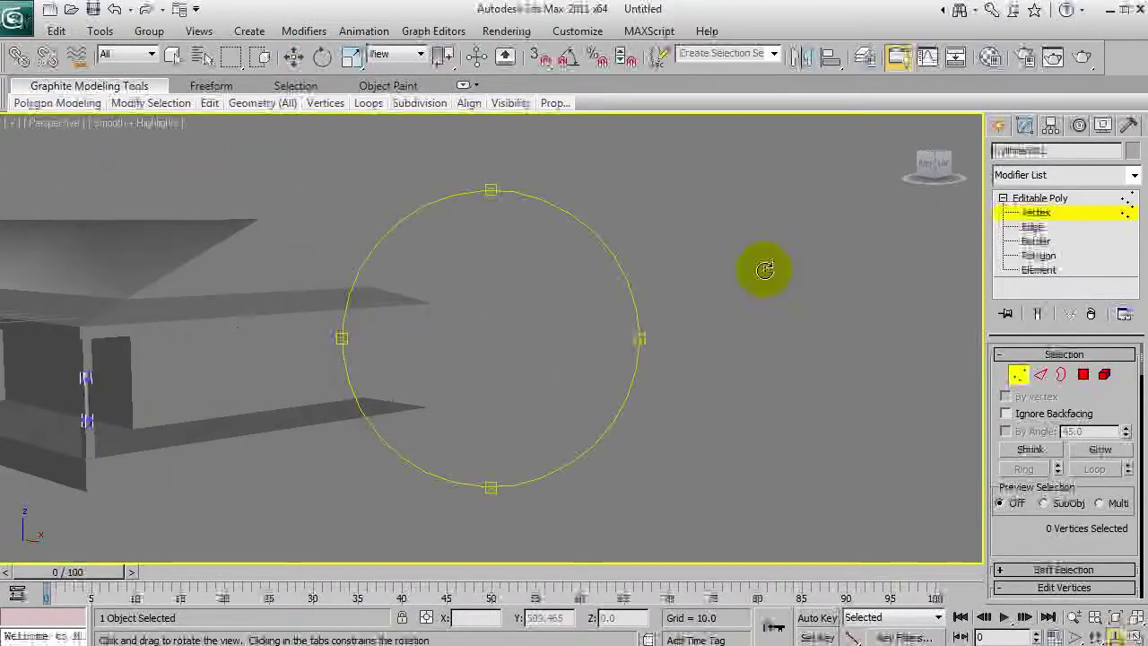
{"action": "left_click", "coordinate": [1036, 213]}
{"action": "left_click_drag", "start_coordinate": [615, 354], "coordinate": [489, 366]}
{"action": "right_click", "coordinate": [763, 350]}
{"action": "left_click", "coordinate": [797, 324]}
Examine the column's lower collar where it meets the square base block.
{"action": "key", "text": "ctrl+r"}
{"action": "mouse_move", "coordinate": [574, 390]}
{"action": "left_mouse_down"}
{"action": "mouse_move", "coordinate": [683, 401]}
{"action": "mouse_move", "coordinate": [640, 456]}
{"action": "mouse_move", "coordinate": [548, 436]}
{"action": "mouse_move", "coordinate": [512, 290]}
{"action": "mouse_move", "coordinate": [494, 394]}
{"action": "mouse_move", "coordinate": [589, 440]}
{"action": "mouse_move", "coordinate": [641, 407]}
{"action": "mouse_move", "coordinate": [592, 395]}
{"action": "left_mouse_up"}
{"action": "right_click", "coordinate": [556, 388]}
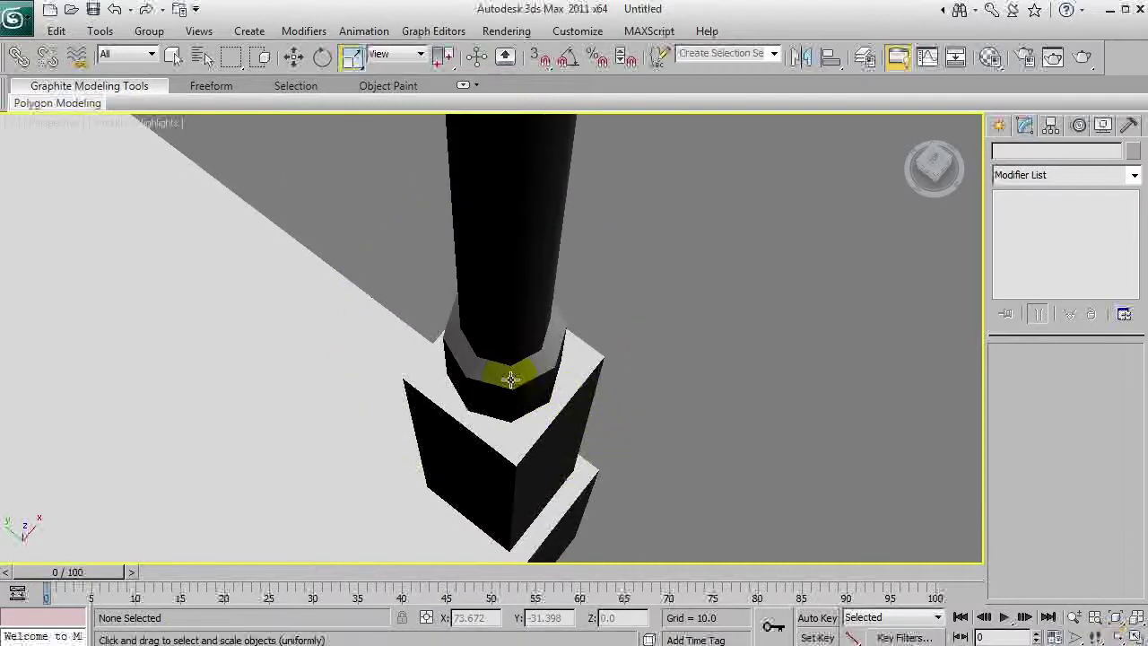
{"action": "left_click", "coordinate": [510, 379]}
{"action": "left_click_drag", "start_coordinate": [509, 379], "coordinate": [474, 382]}
{"action": "key", "text": "ctrl+r"}
{"action": "right_click", "coordinate": [474, 382]}
{"action": "key", "text": "q"}
{"action": "left_click", "coordinate": [696, 286]}
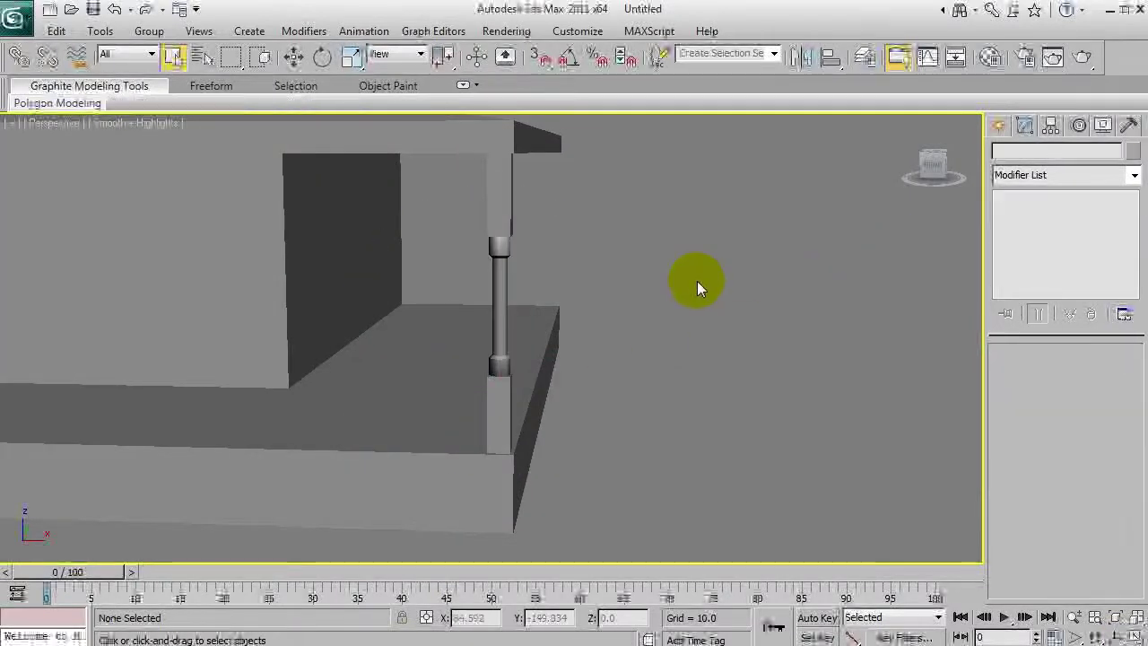
Collapse the cylindrical column shaft and the square post blocks into a single mesh object.
{"action": "middle_click_drag", "start_coordinate": [644, 262], "coordinate": [849, 261]}
{"action": "left_click", "coordinate": [704, 380]}
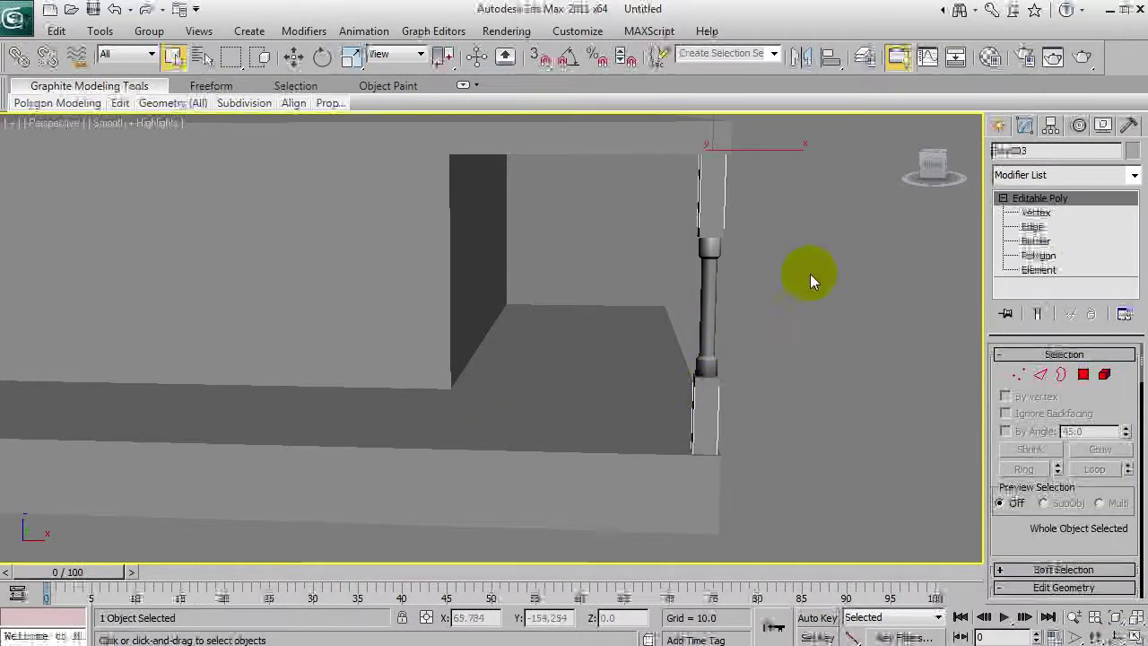
{"action": "left_click", "coordinate": [809, 274]}
{"action": "left_click", "coordinate": [705, 269]}
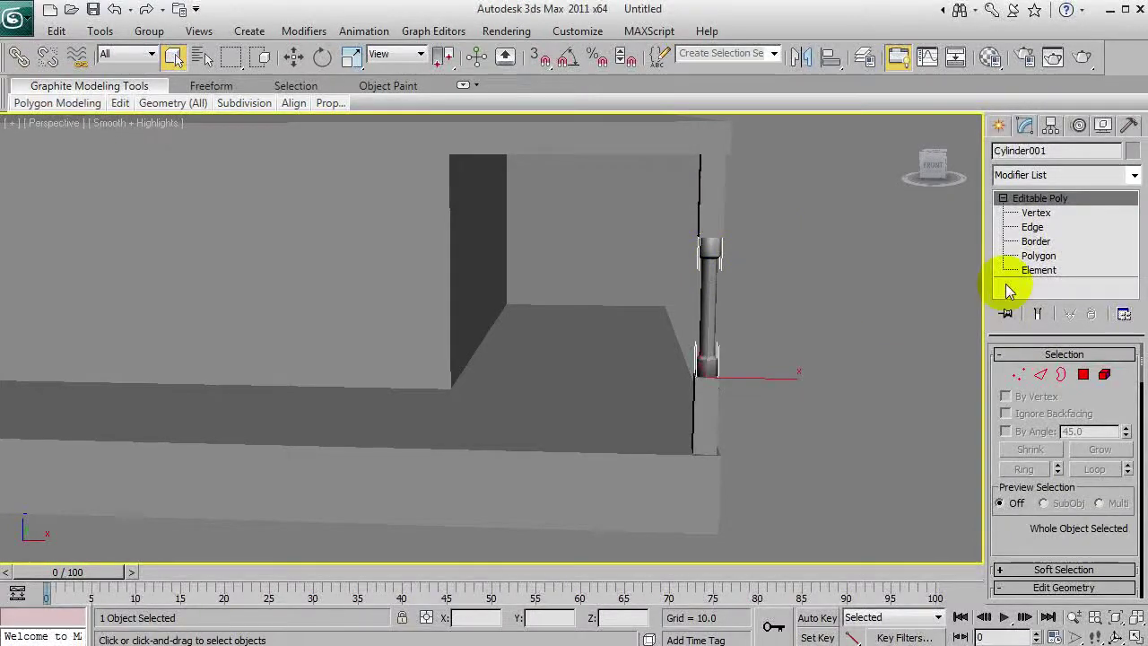
{"action": "left_click", "coordinate": [1129, 127]}
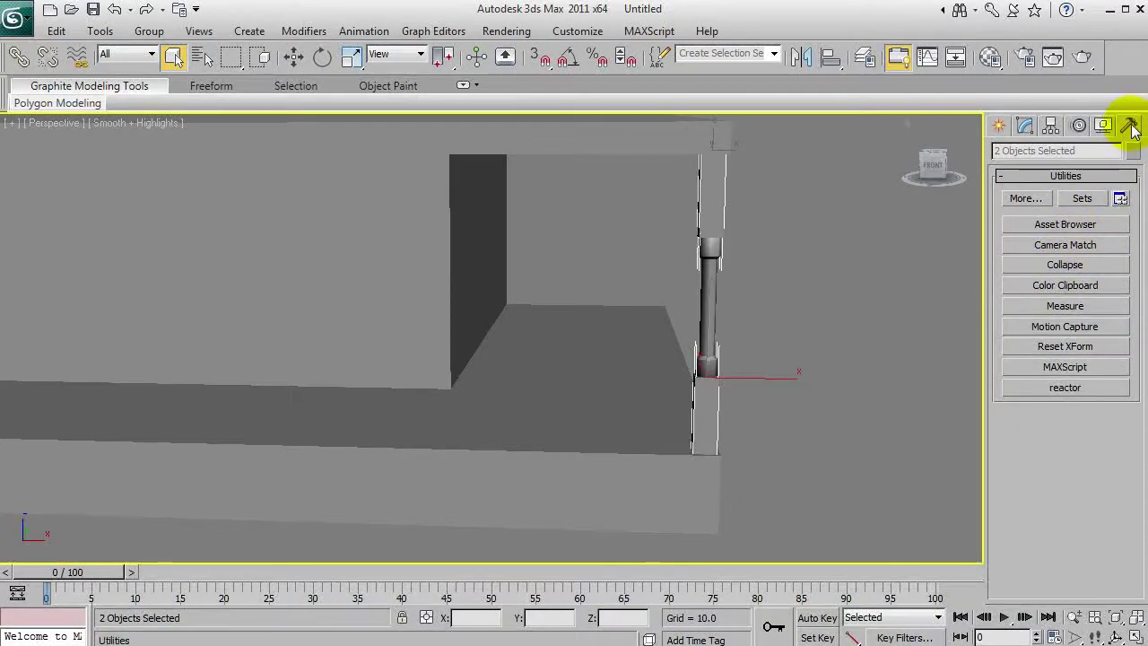
{"action": "left_click", "coordinate": [1066, 266]}
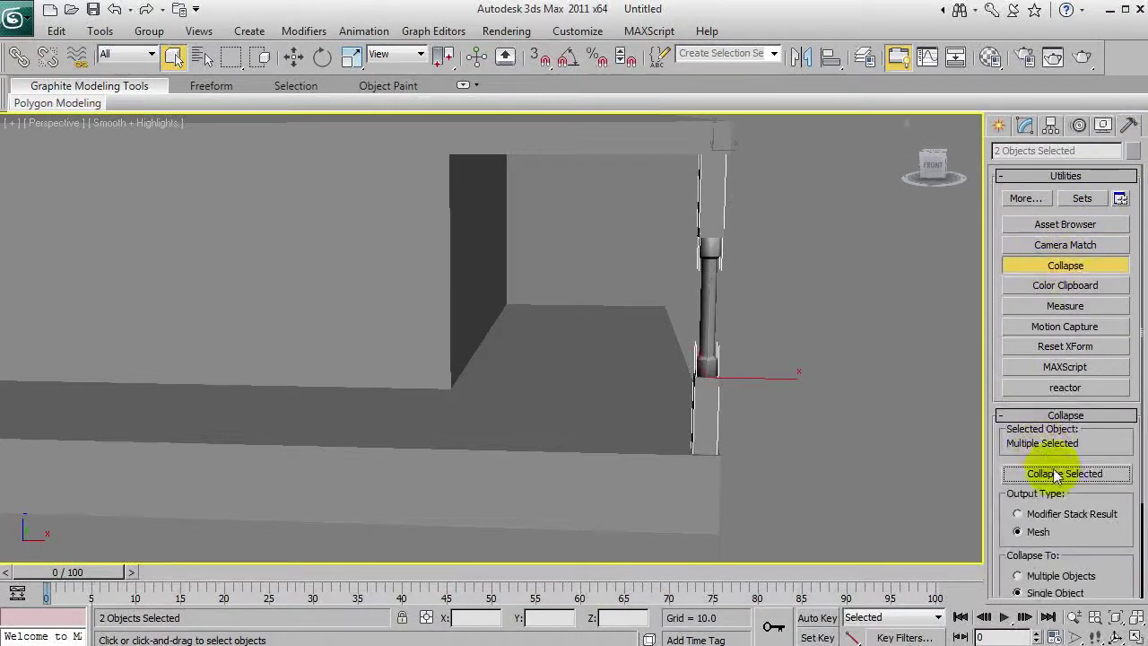
Convert the merged column to an Editable Poly and deselect it.
{"action": "right_click", "coordinate": [705, 382]}
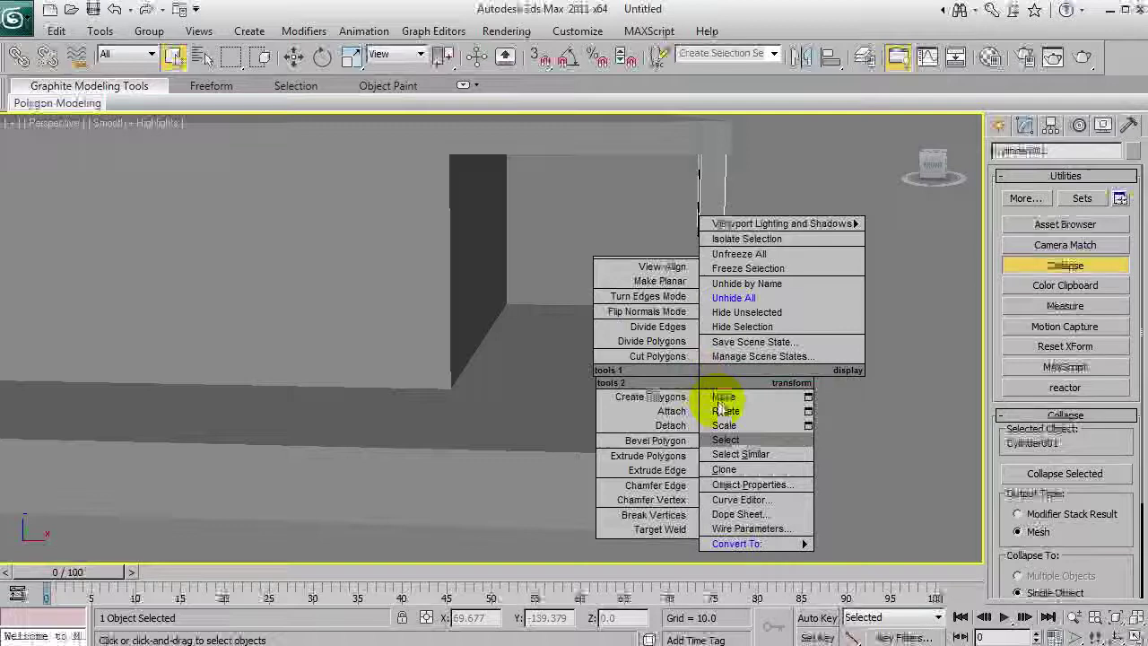
{"action": "mouse_move", "coordinate": [802, 540]}
{"action": "left_click", "coordinate": [865, 544]}
{"action": "left_click", "coordinate": [853, 371]}
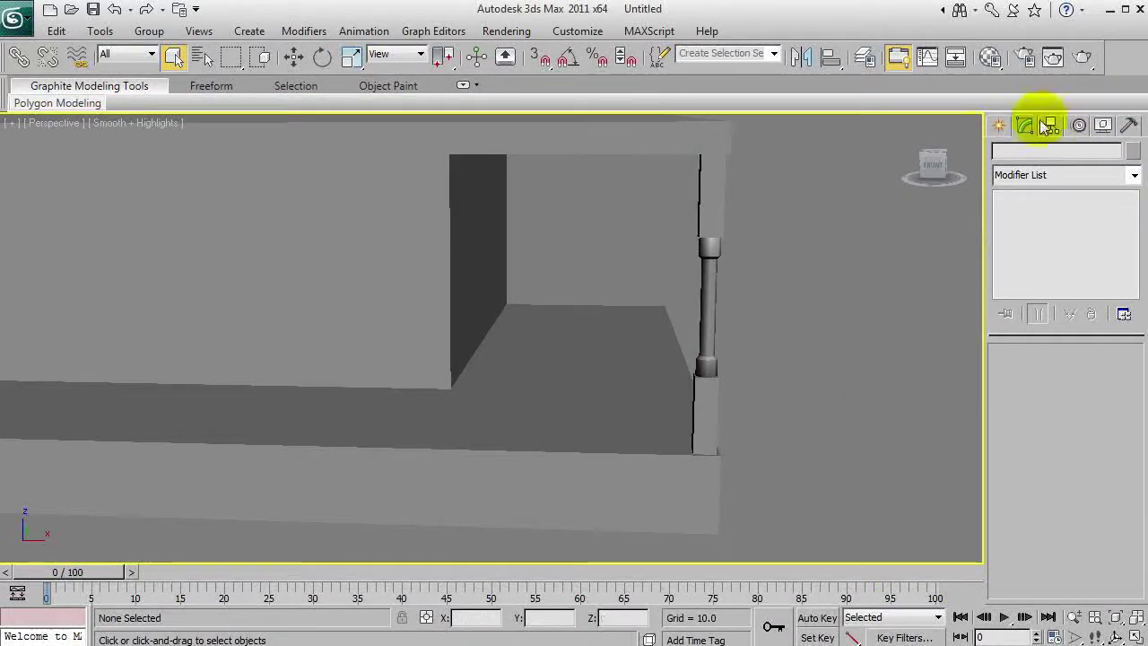
Copy the corner porch column along Y to the far end of the porch's side edge.
{"action": "left_click", "coordinate": [696, 213]}
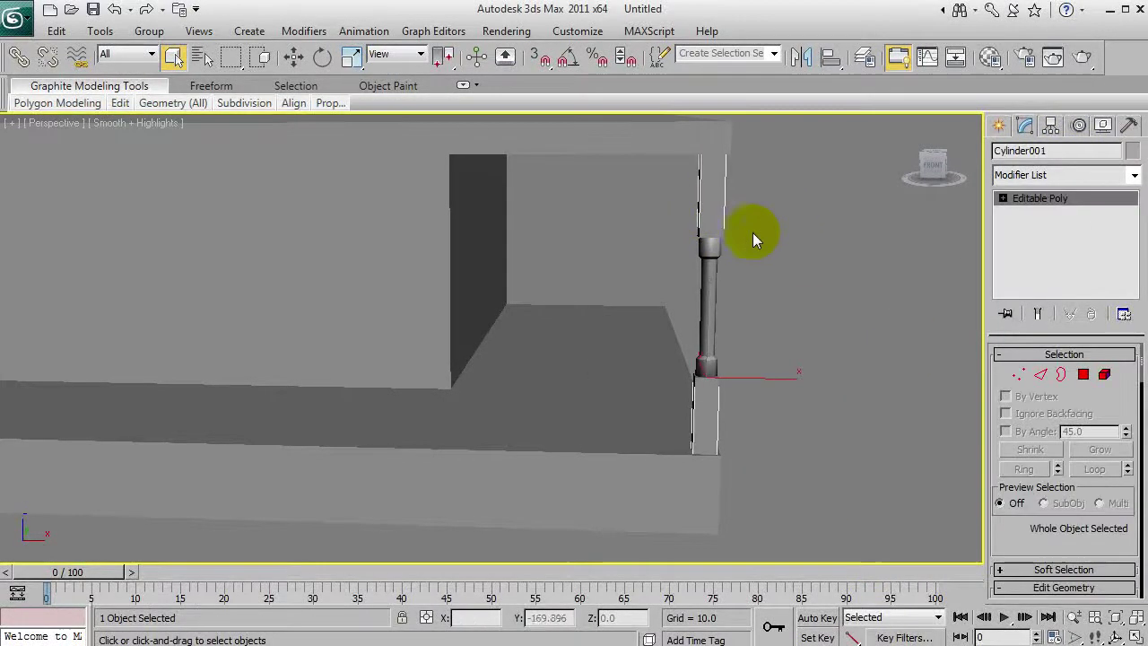
{"action": "key", "text": "ctrl+r"}
{"action": "left_click_drag", "start_coordinate": [612, 314], "coordinate": [560, 325]}
{"action": "middle_click_drag", "start_coordinate": [572, 310], "coordinate": [612, 326]}
{"action": "right_click", "coordinate": [612, 325]}
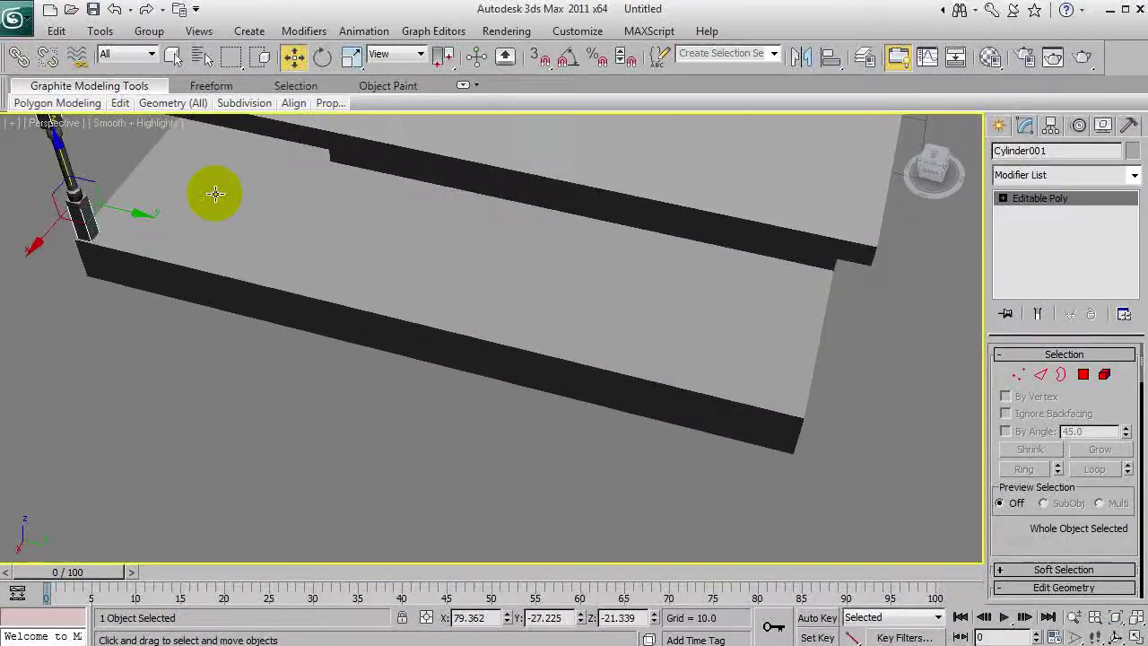
{"action": "mouse_move", "coordinate": [123, 209]}
{"action": "left_mouse_down", "text": "shift"}
{"action": "mouse_move", "coordinate": [648, 359]}
{"action": "mouse_move", "coordinate": [838, 436]}
{"action": "left_mouse_up", "text": "shift"}
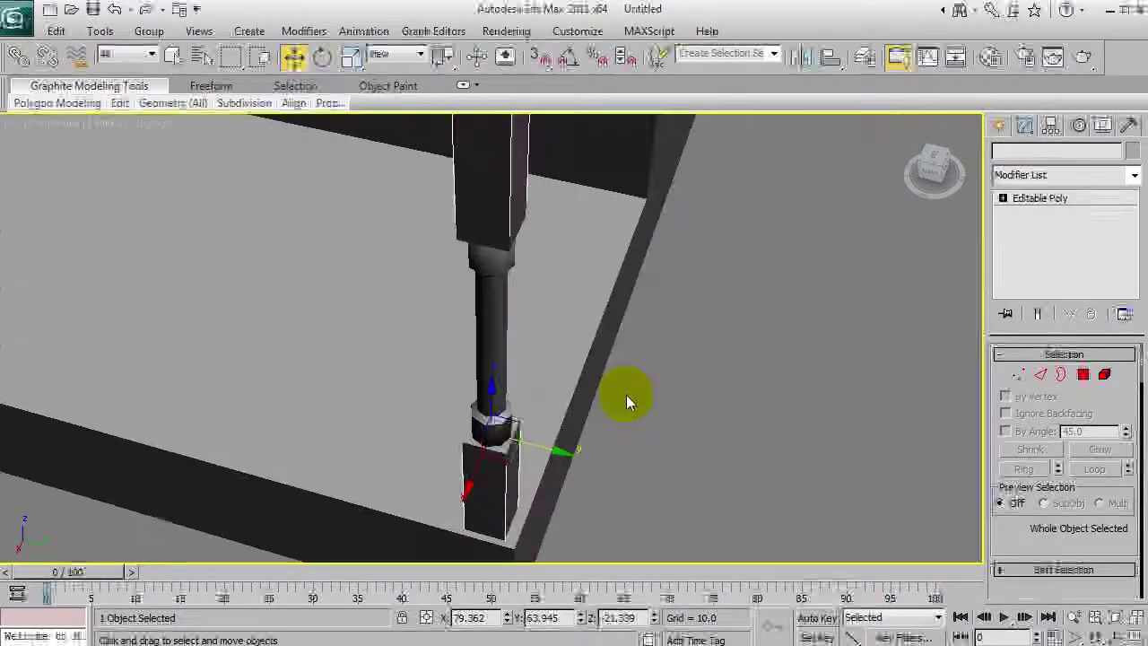
Nudge the copied column along Y closer to the far corner of the porch platform and deselect it.
{"action": "key", "text": "ctrl+r"}
{"action": "left_click_drag", "start_coordinate": [531, 426], "coordinate": [566, 469]}
{"action": "scroll", "coordinate": [567, 430], "scroll_direction": "up", "scroll_amount": 5}
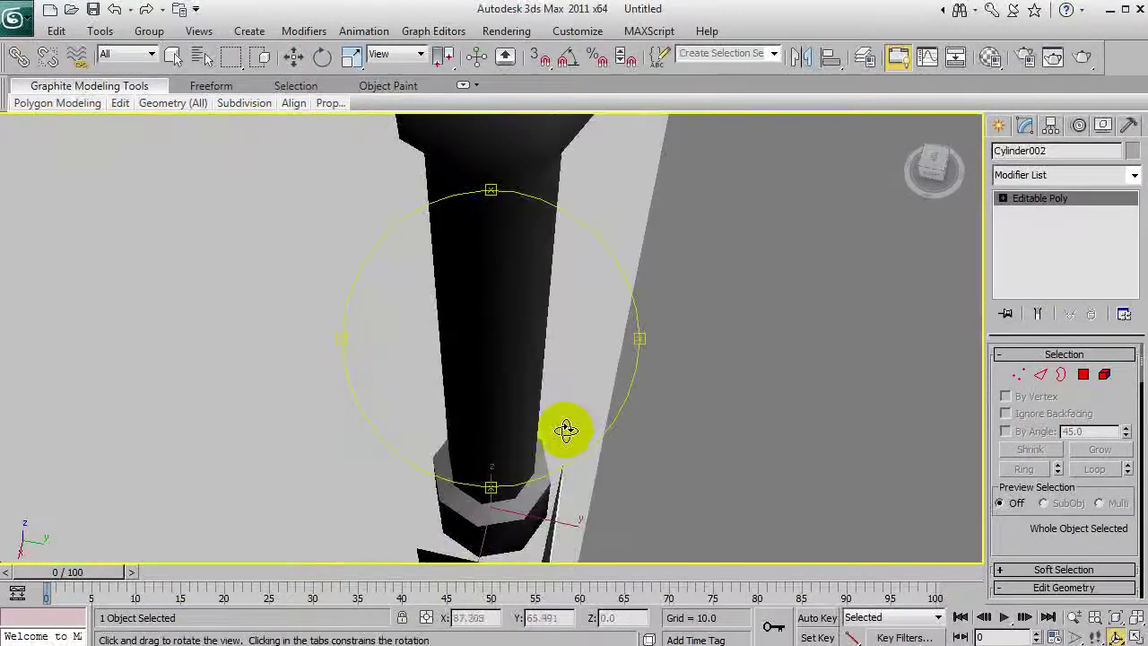
{"action": "middle_click_drag", "start_coordinate": [567, 431], "coordinate": [526, 348]}
{"action": "scroll", "coordinate": [531, 394], "scroll_direction": "up", "scroll_amount": 8}
{"action": "key", "text": "w"}
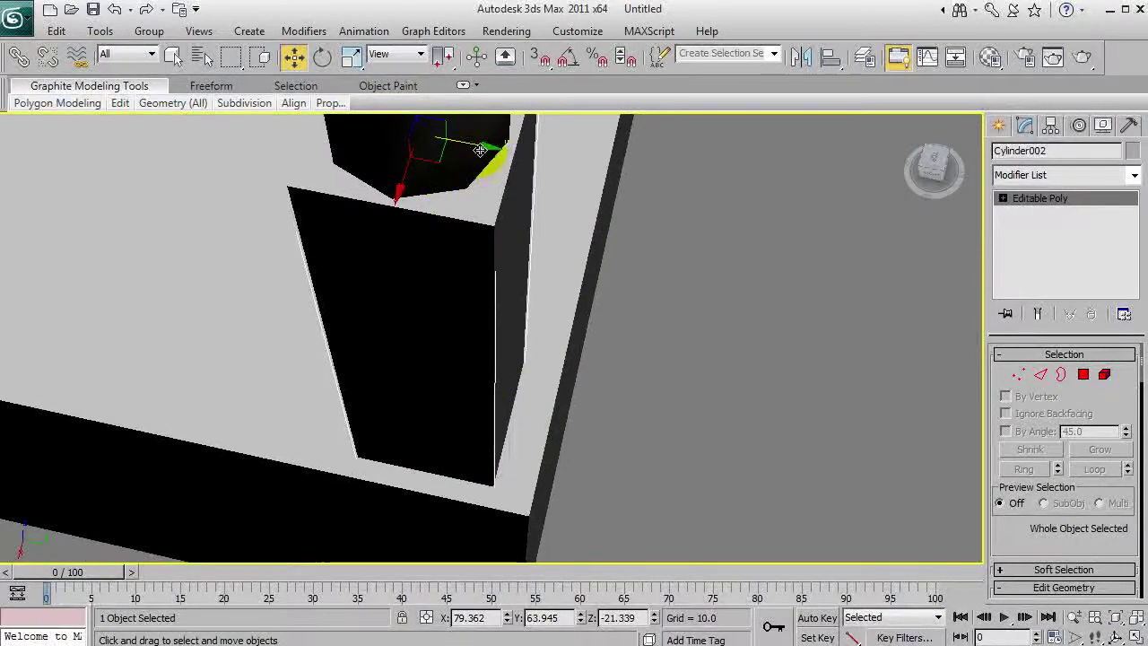
{"action": "left_click_drag", "start_coordinate": [480, 150], "coordinate": [505, 163]}
{"action": "left_click", "coordinate": [683, 343]}
Copy the original corner column along X as three additional columns across the front of the porch.
{"action": "key", "text": "ctrl+r"}
{"action": "left_click_drag", "start_coordinate": [683, 343], "coordinate": [525, 283]}
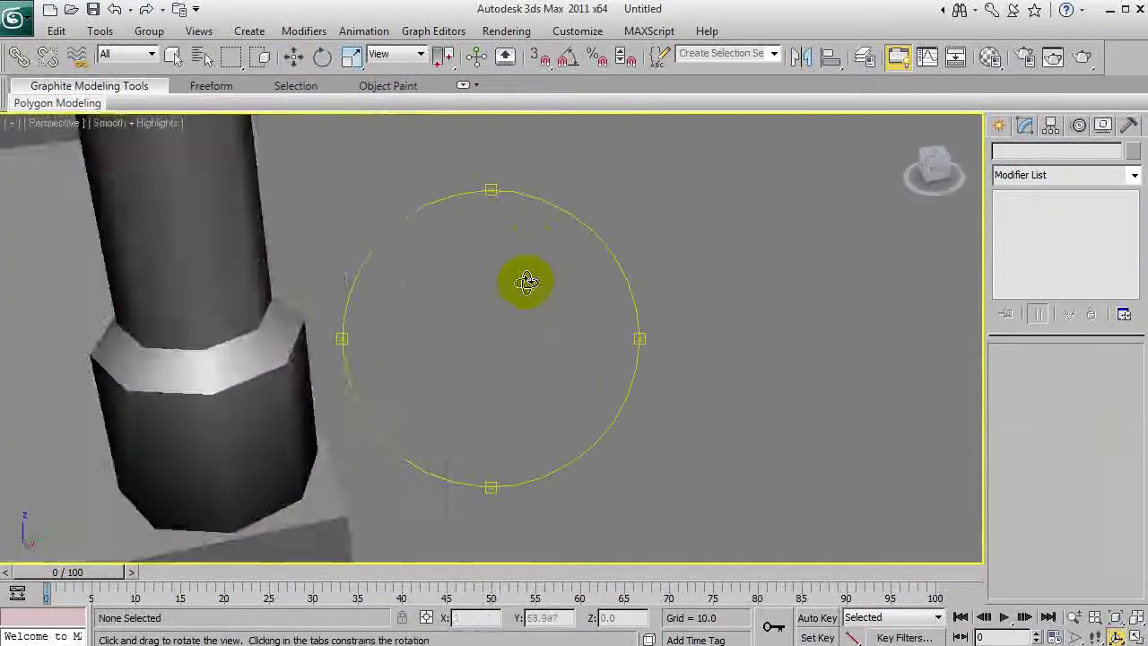
{"action": "scroll", "coordinate": [525, 283], "scroll_direction": "down", "scroll_amount": 10}
{"action": "key", "text": "q"}
{"action": "left_click", "coordinate": [496, 345]}
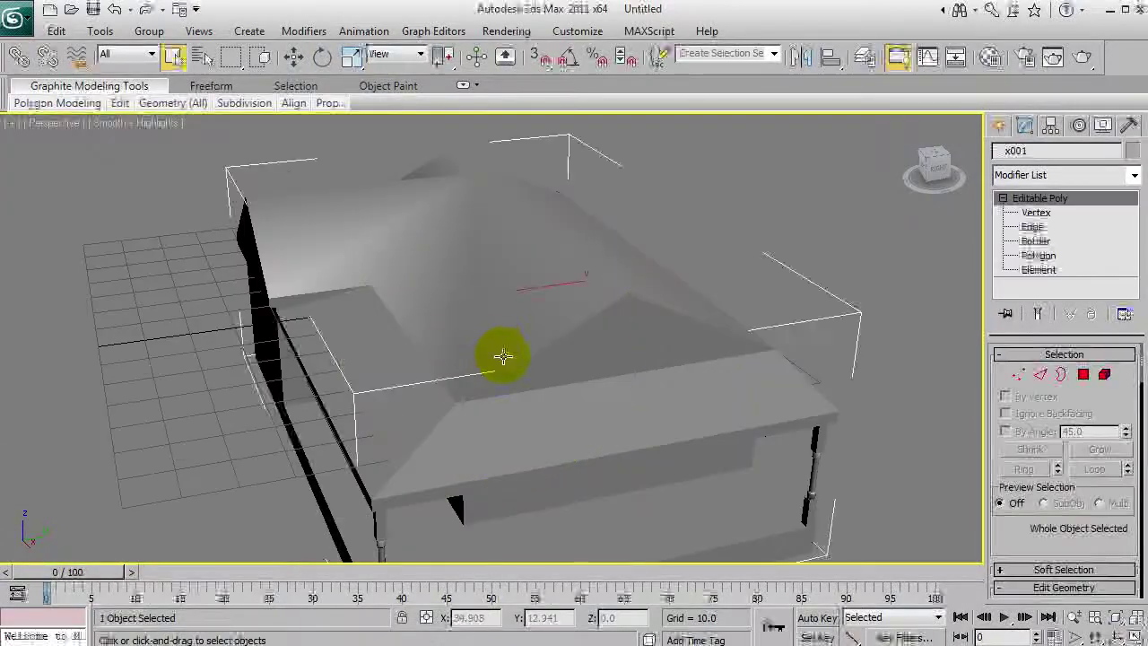
{"action": "middle_click_drag", "start_coordinate": [505, 350], "coordinate": [553, 367], "text": "alt"}
{"action": "left_click", "coordinate": [619, 338]}
{"action": "key", "text": "w"}
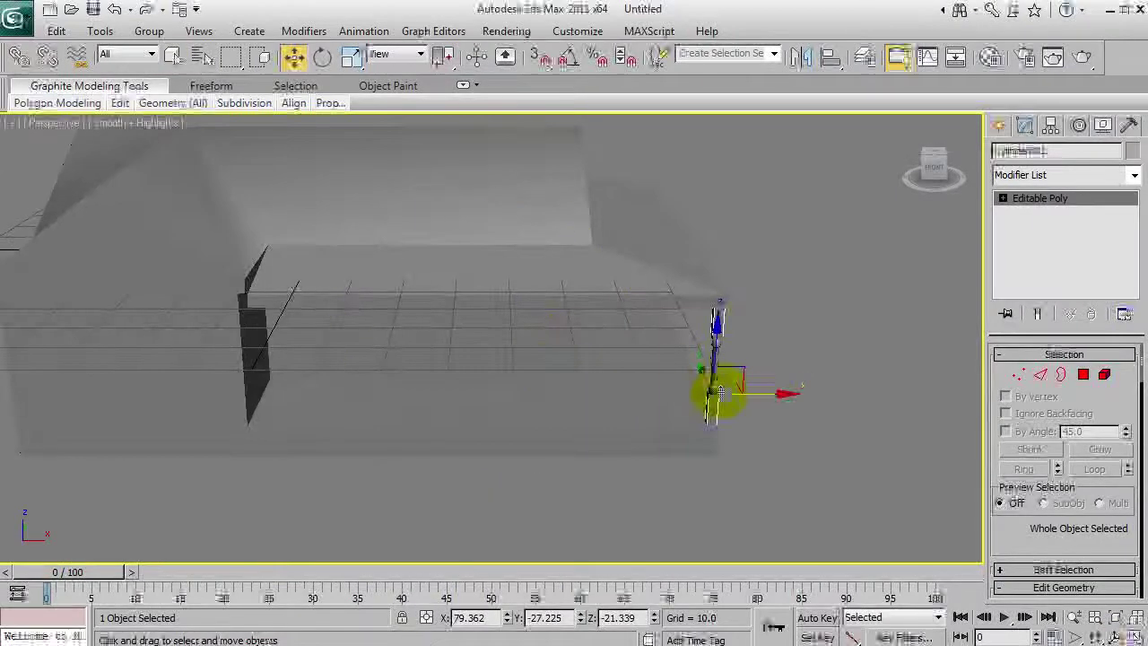
{"action": "mouse_move", "coordinate": [763, 390]}
{"action": "left_mouse_down", "text": "shift"}
{"action": "mouse_move", "coordinate": [411, 393]}
{"action": "mouse_move", "coordinate": [636, 395]}
{"action": "left_mouse_up", "text": "shift"}
{"action": "left_click", "coordinate": [555, 404]}
{"action": "left_click", "coordinate": [564, 404]}
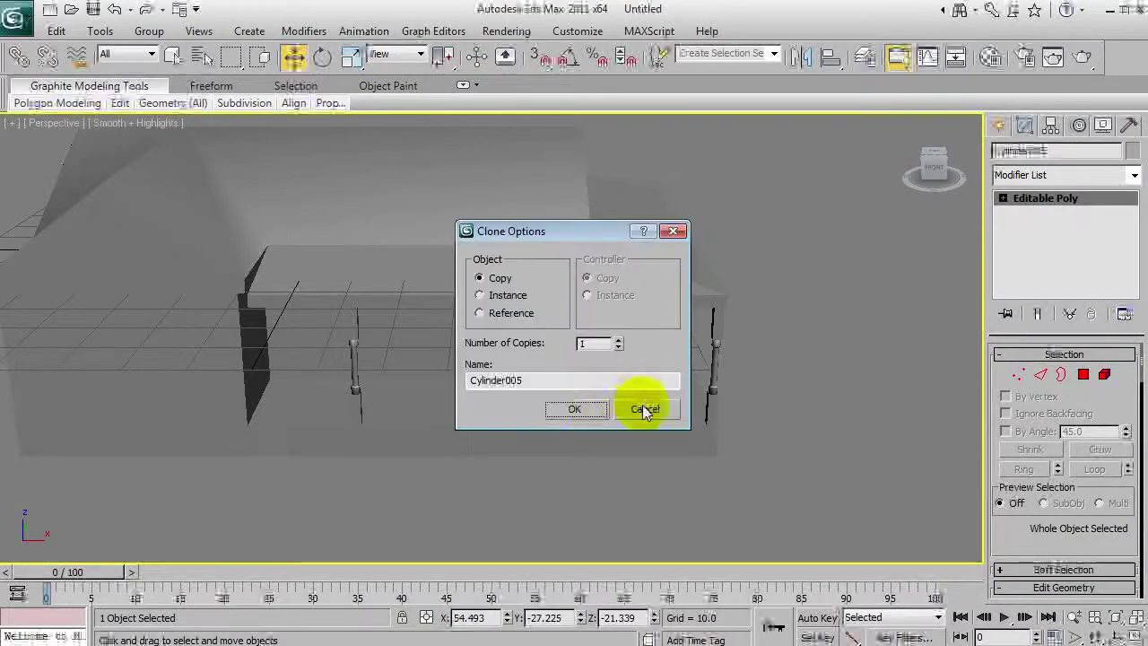
{"action": "left_click", "coordinate": [579, 409]}
Even out the spacing of the front column farthest from the corner, and shift the three front copies together slightly along X.
{"action": "left_click", "coordinate": [356, 395]}
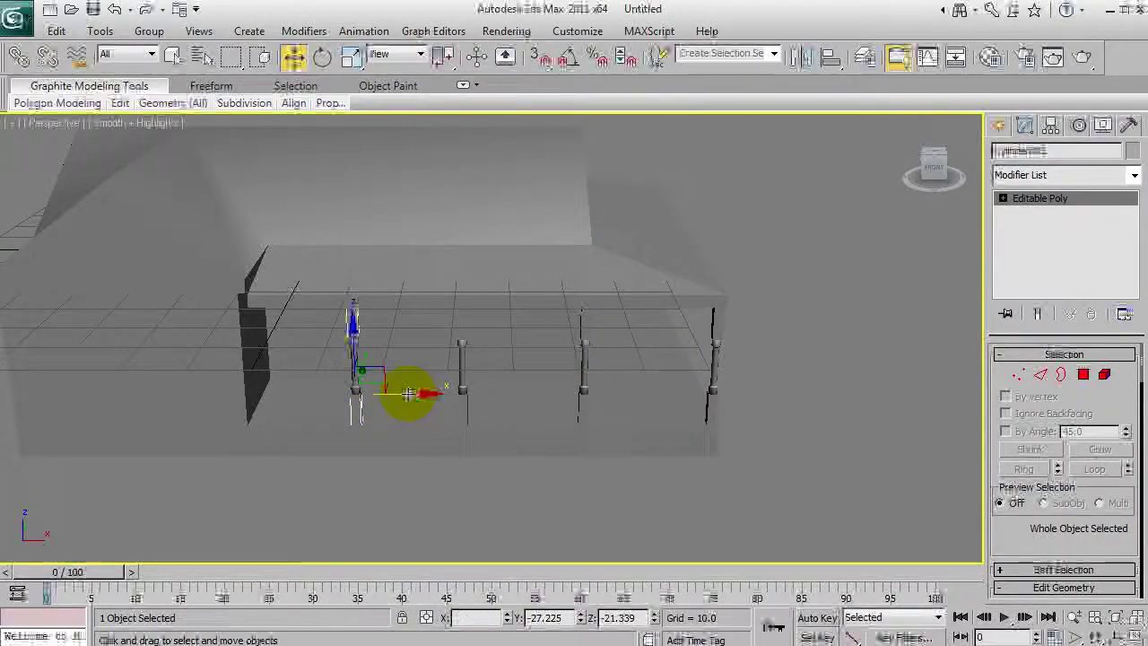
{"action": "left_click", "coordinate": [599, 505]}
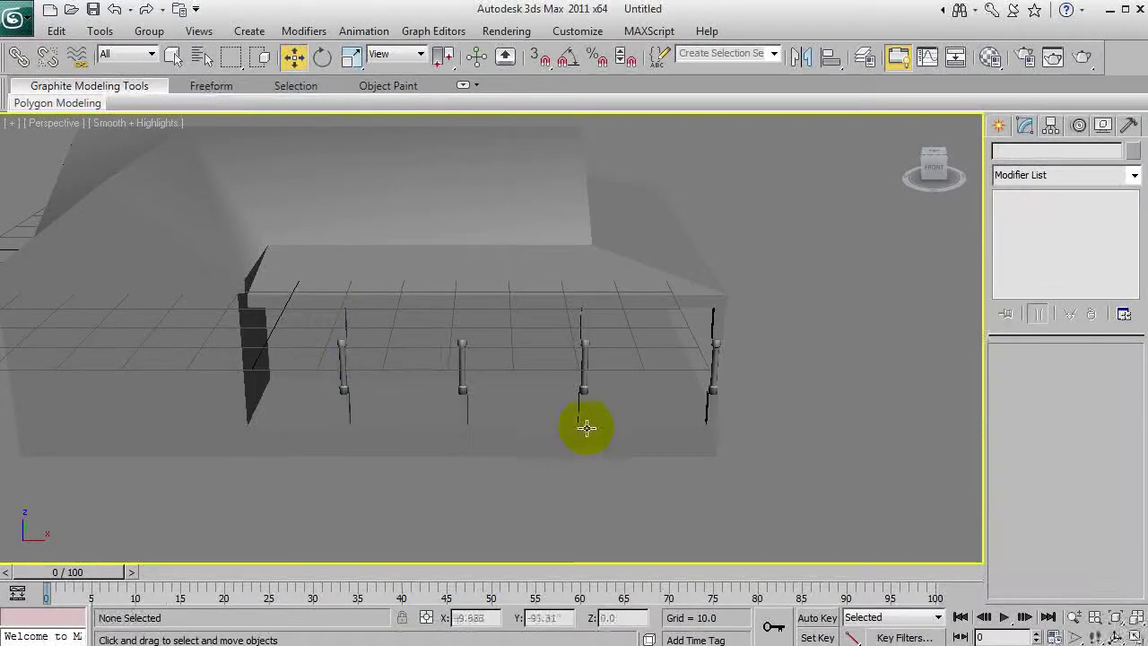
{"action": "left_click", "coordinate": [585, 416]}
{"action": "left_click", "coordinate": [461, 410], "text": "ctrl"}
{"action": "left_click", "coordinate": [347, 403], "text": "ctrl"}
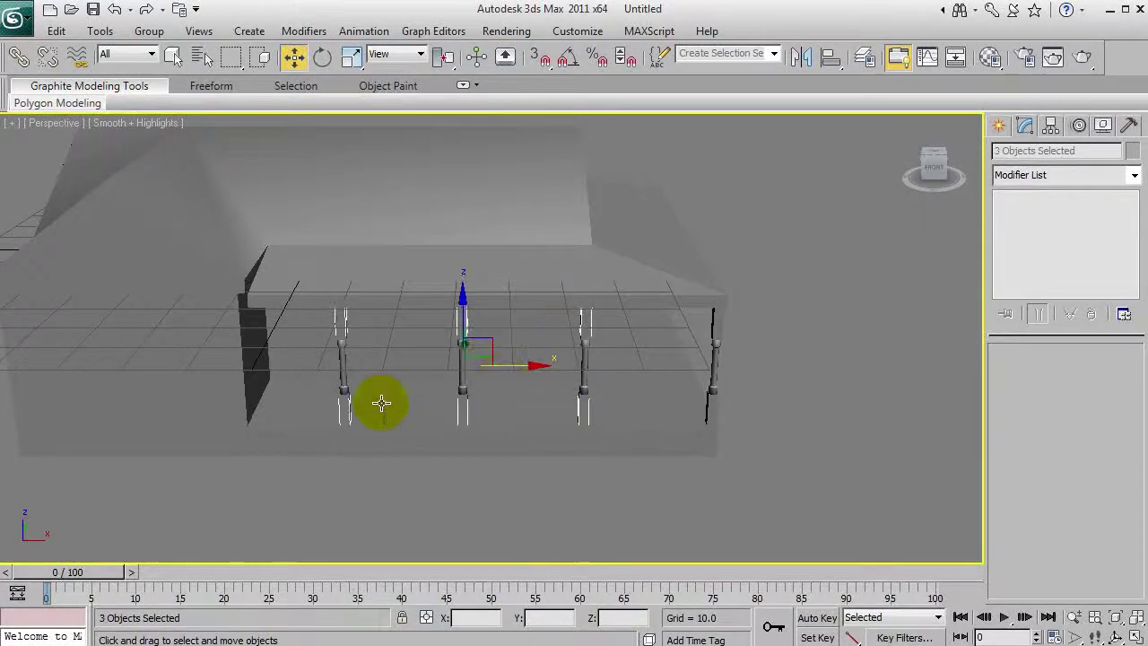
{"action": "left_click", "coordinate": [804, 419]}
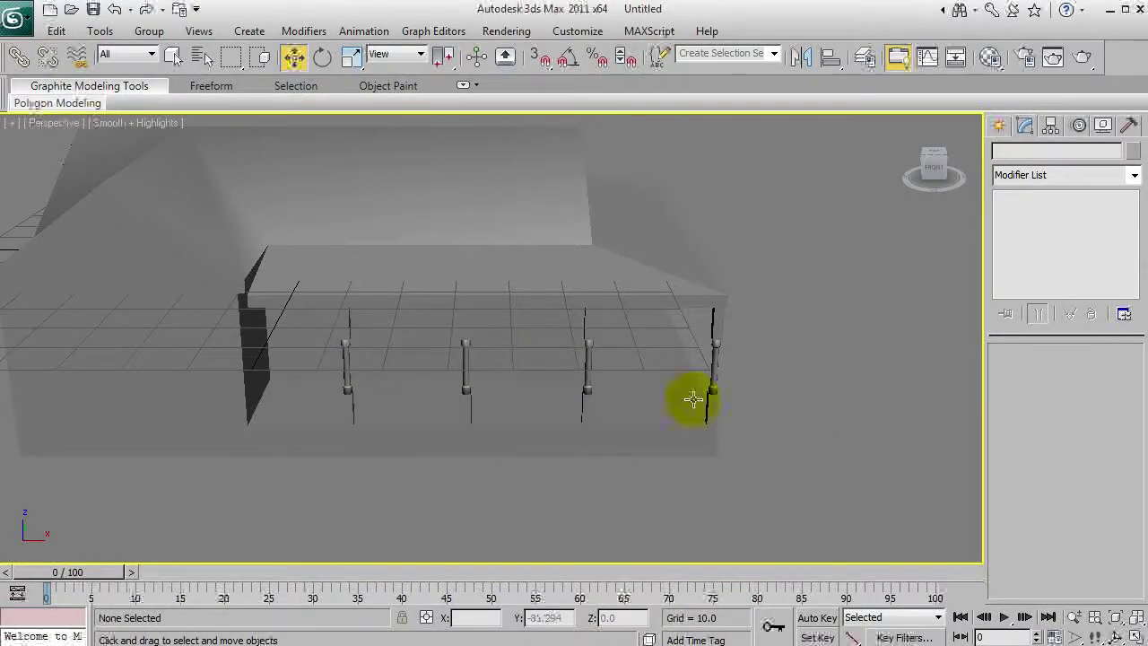
Copy the corner column along Y as four intermediate columns between the two end columns of the porch's side.
{"action": "key", "text": "ctrl+r"}
{"action": "left_click_drag", "start_coordinate": [545, 370], "coordinate": [375, 390]}
{"action": "right_click", "coordinate": [374, 390]}
{"action": "left_click", "coordinate": [262, 410]}
{"action": "key", "text": "ctrl+r"}
{"action": "left_click_drag", "start_coordinate": [297, 404], "coordinate": [377, 395]}
{"action": "right_click", "coordinate": [376, 395]}
{"action": "mouse_move", "coordinate": [270, 391]}
{"action": "left_mouse_down"}
{"action": "mouse_move", "coordinate": [376, 390]}
{"action": "mouse_move", "coordinate": [362, 396]}
{"action": "left_mouse_up"}
{"action": "left_click", "coordinate": [574, 409]}
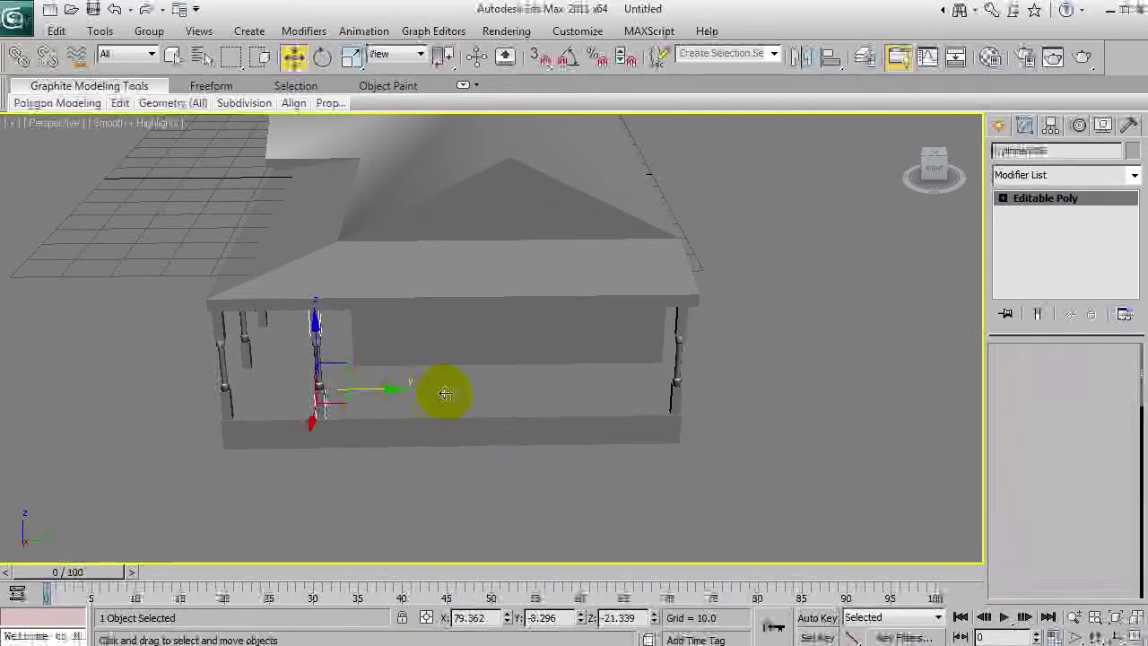
{"action": "left_click_drag", "start_coordinate": [445, 393], "coordinate": [633, 386]}
{"action": "left_click", "coordinate": [575, 415]}
{"action": "left_click", "coordinate": [575, 409]}
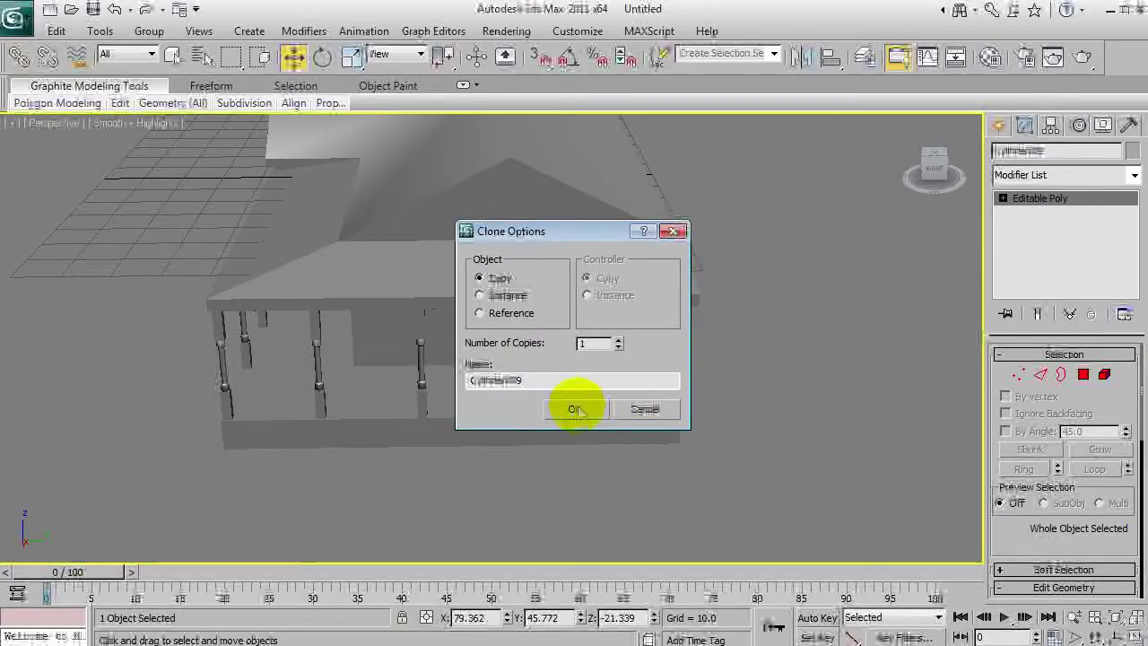
{"action": "left_click", "coordinate": [577, 405]}
Adjust the intermediate side columns along Y to even out their spacing, and clear the selection.
{"action": "left_click", "coordinate": [517, 393]}
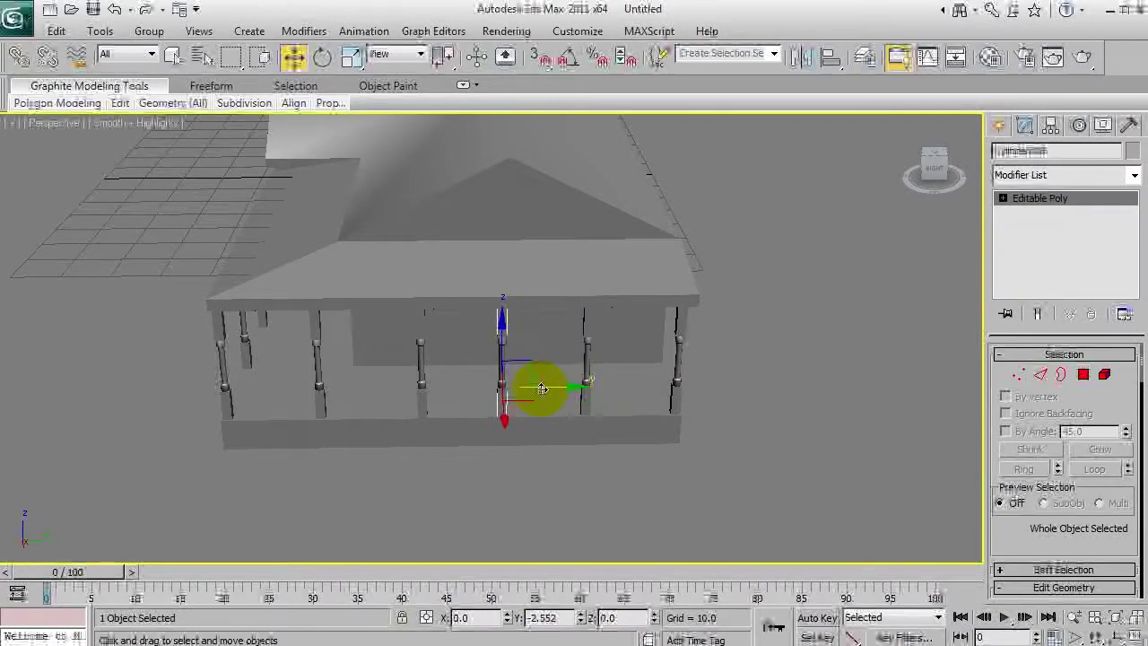
{"action": "left_click", "coordinate": [421, 397]}
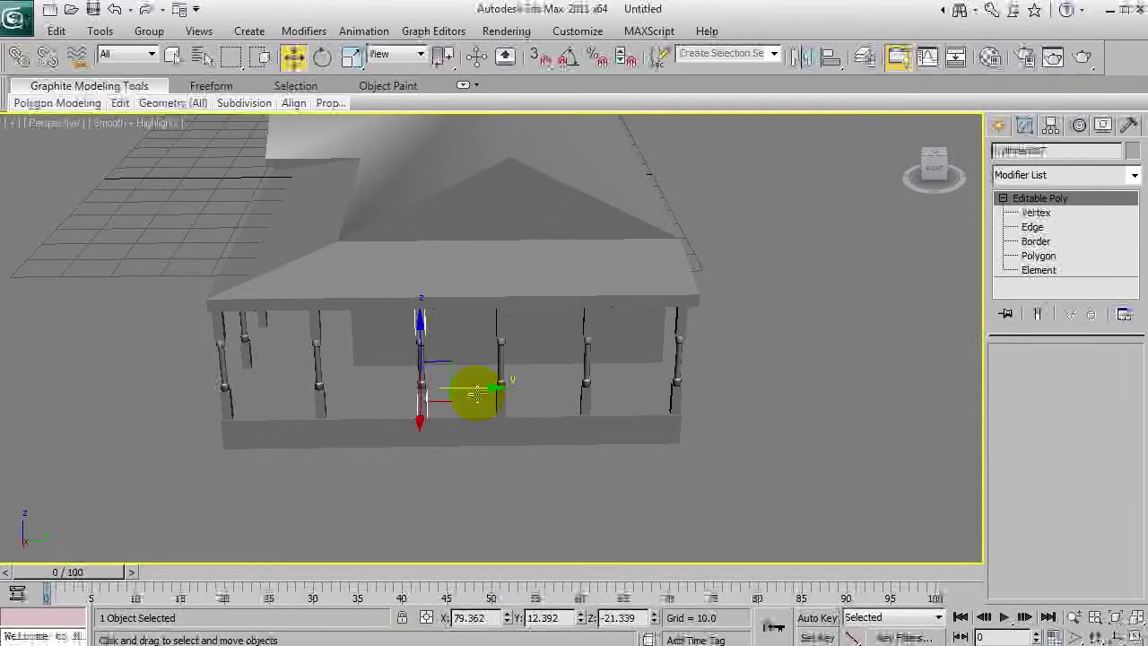
{"action": "left_click_drag", "start_coordinate": [477, 394], "coordinate": [460, 389]}
{"action": "key", "text": "ctrl+z"}
{"action": "key", "text": "ctrl+z"}
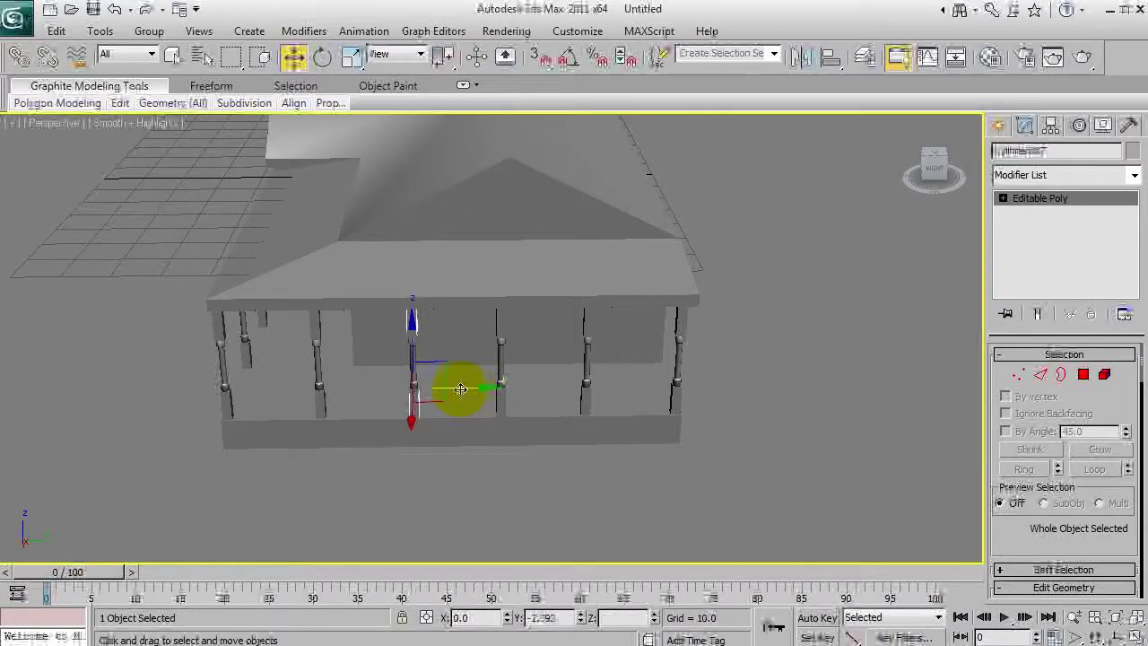
{"action": "left_click", "coordinate": [318, 397]}
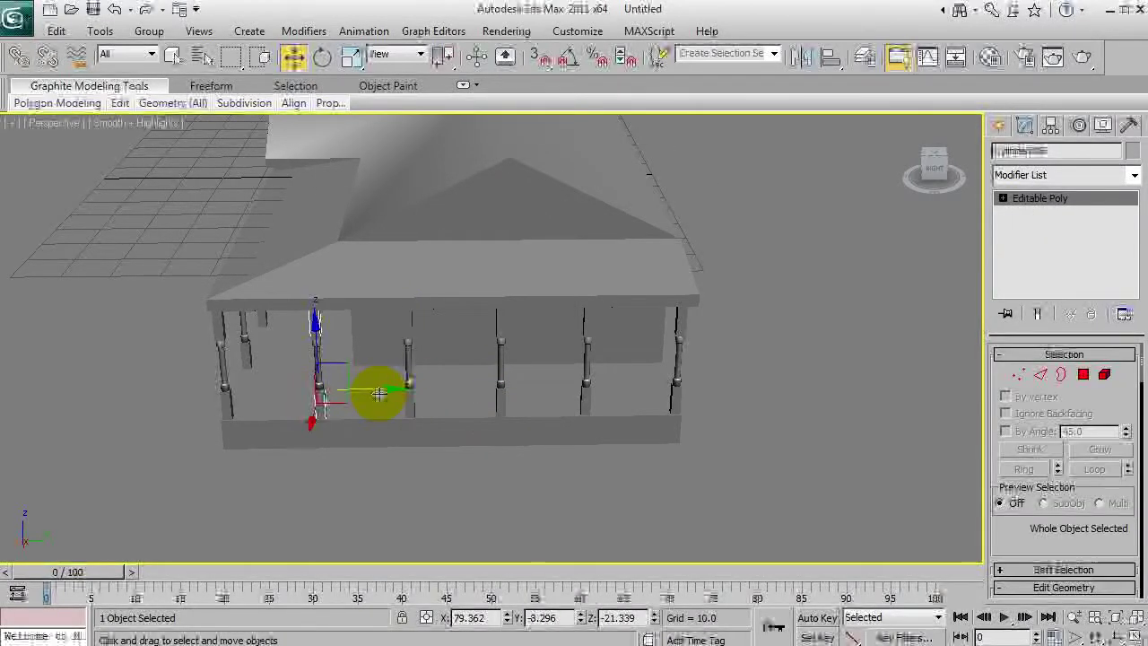
{"action": "left_click", "coordinate": [413, 472]}
Create a long thin box in front of the porch with length 1.0 and height 1.0.
{"action": "key", "text": "ctrl+r"}
{"action": "left_click_drag", "start_coordinate": [423, 405], "coordinate": [464, 434]}
{"action": "right_click", "coordinate": [464, 433]}
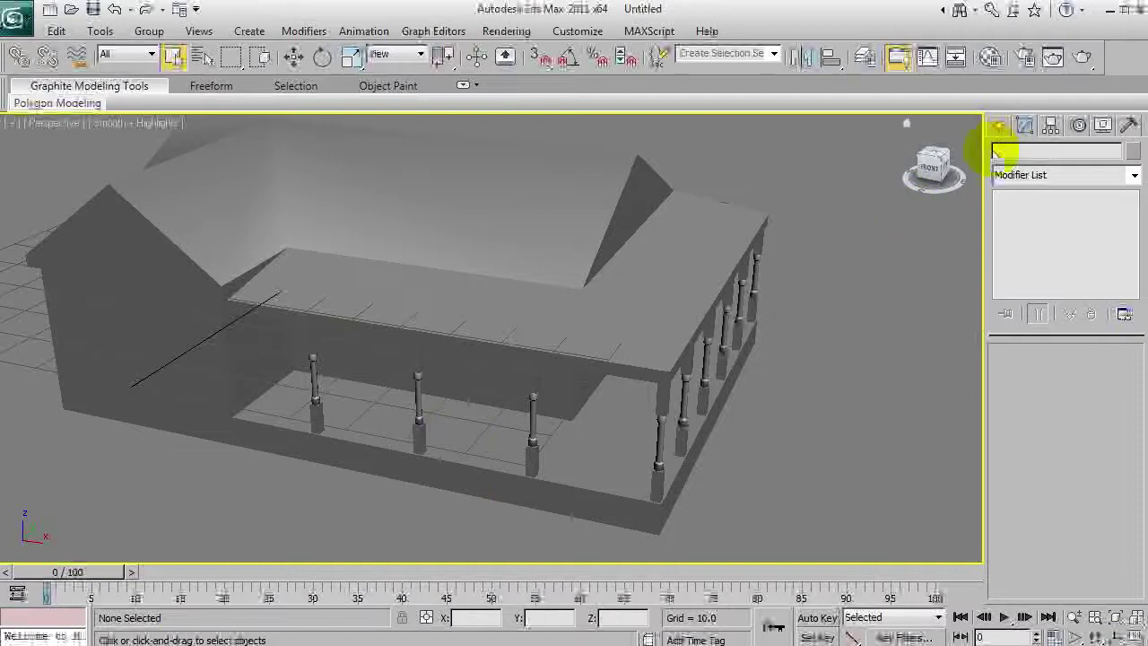
{"action": "left_click", "coordinate": [1006, 122]}
{"action": "left_click", "coordinate": [1032, 241]}
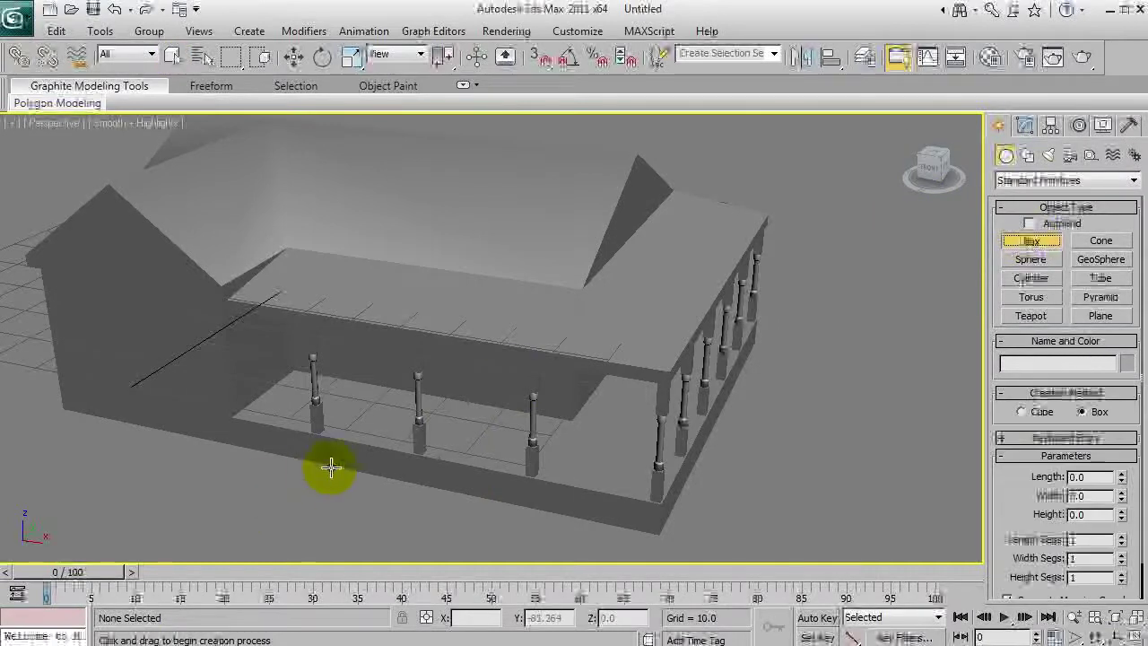
{"action": "left_click_drag", "start_coordinate": [495, 518], "coordinate": [634, 537]}
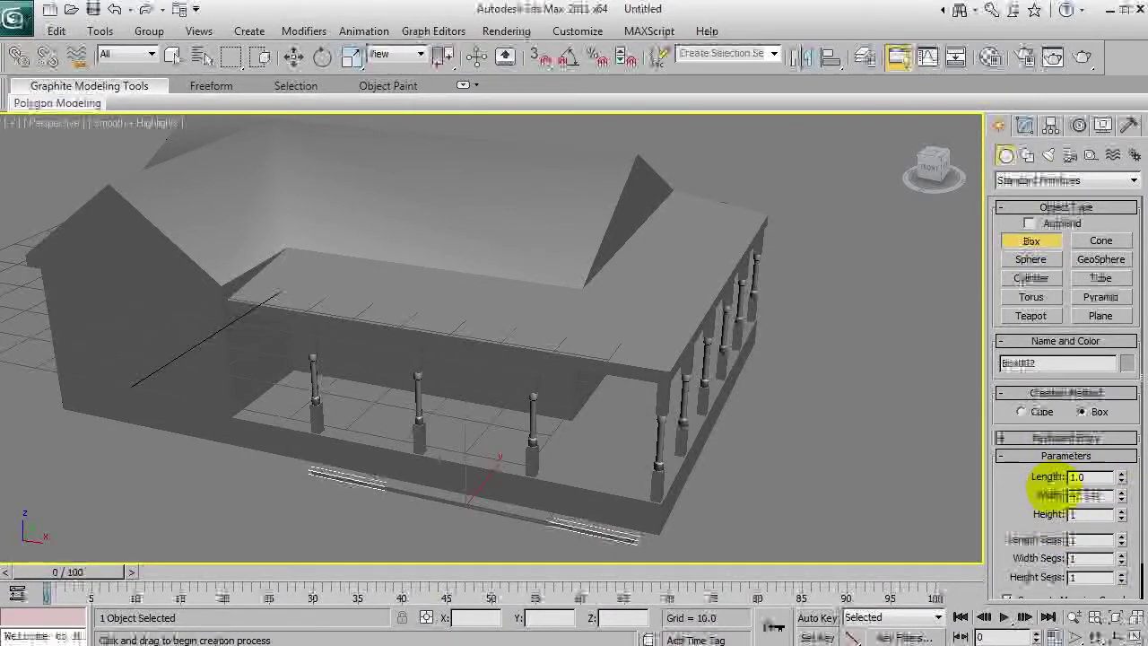
{"action": "key", "text": "shift+Tab"}
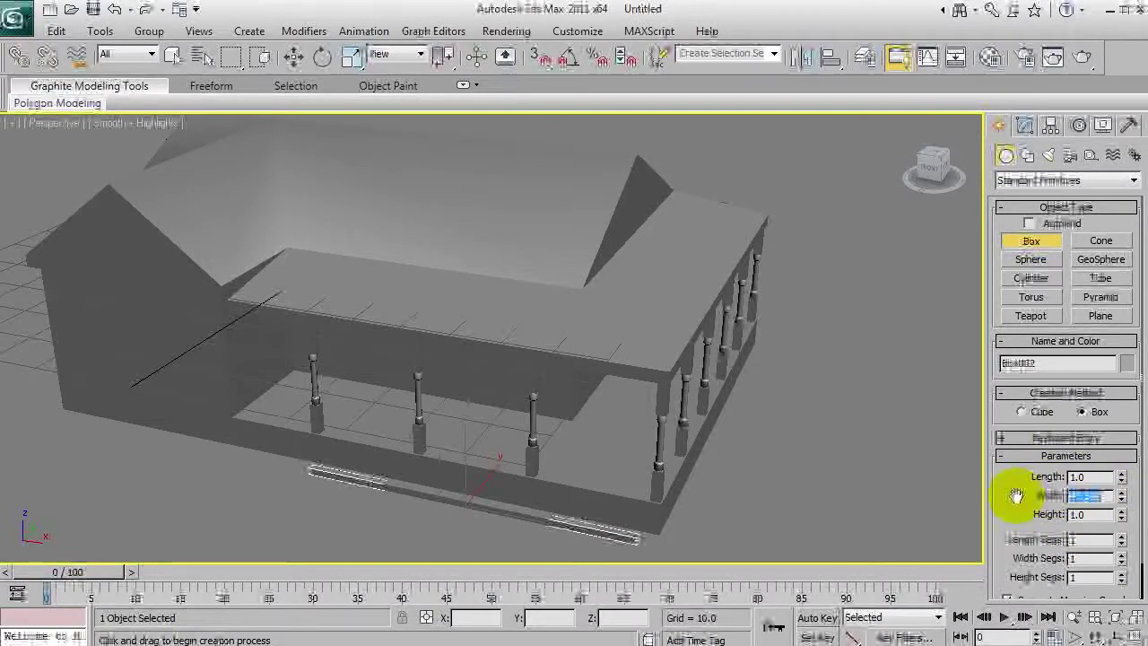
Move the thin box to absolute world position X 0, Y 0 using exact coordinates.
{"action": "middle_click_drag", "start_coordinate": [683, 507], "coordinate": [230, 158]}
{"action": "key", "text": "w"}
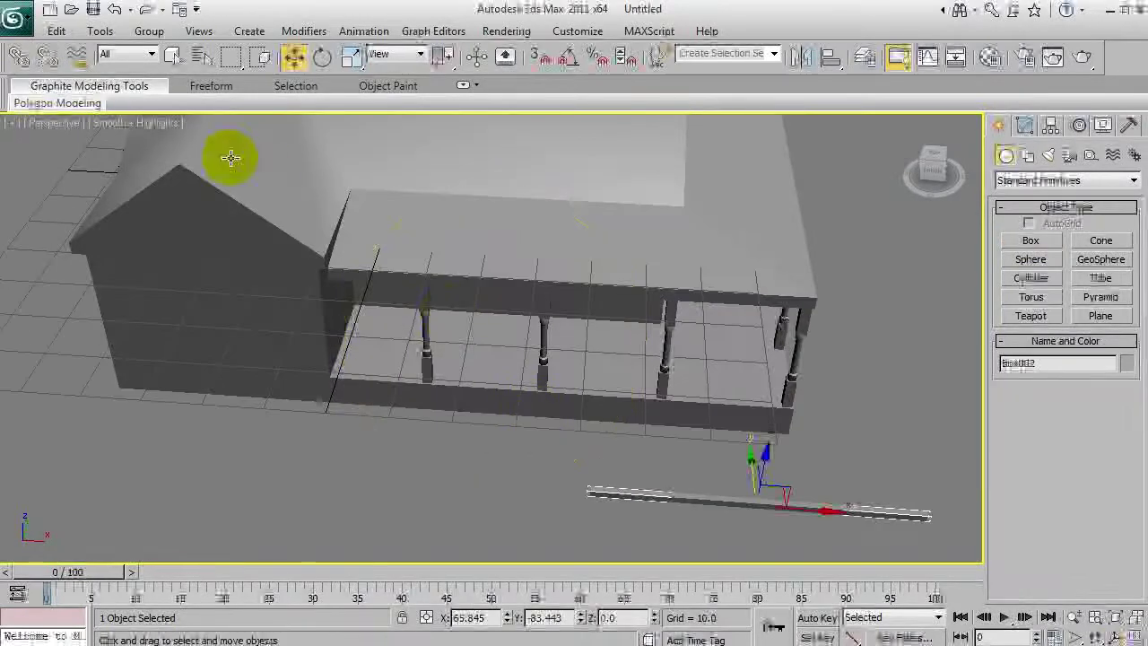
{"action": "right_click", "coordinate": [292, 58]}
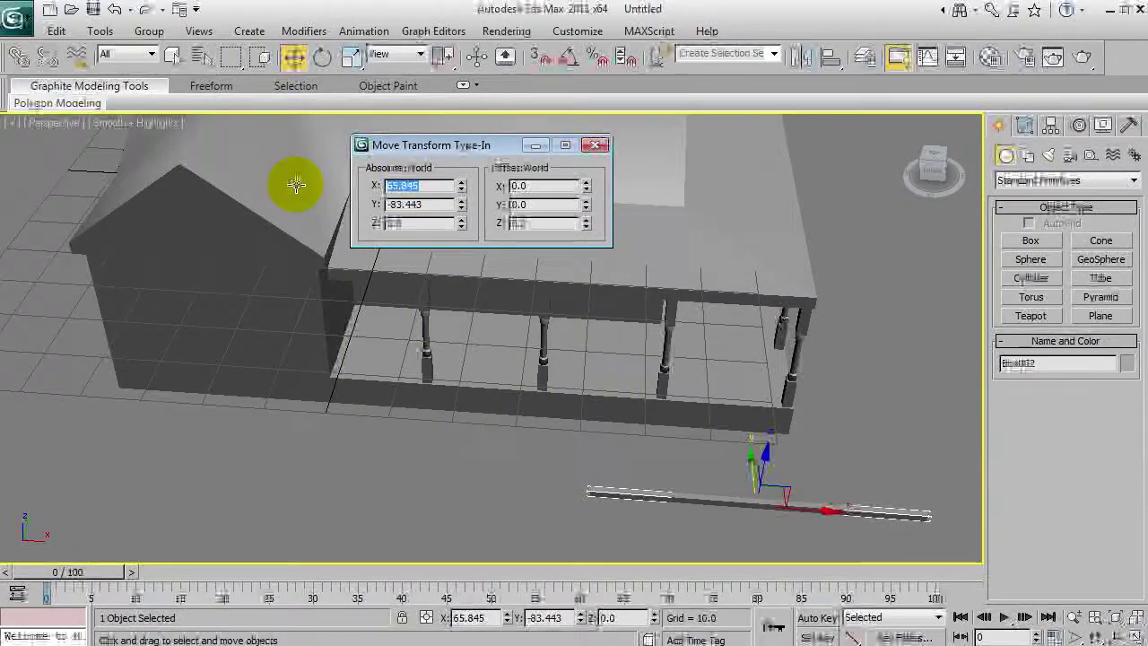
{"action": "type", "text": "0"}
{"action": "key", "text": "Tab"}
{"action": "type", "text": "0"}
{"action": "key", "text": "Tab"}
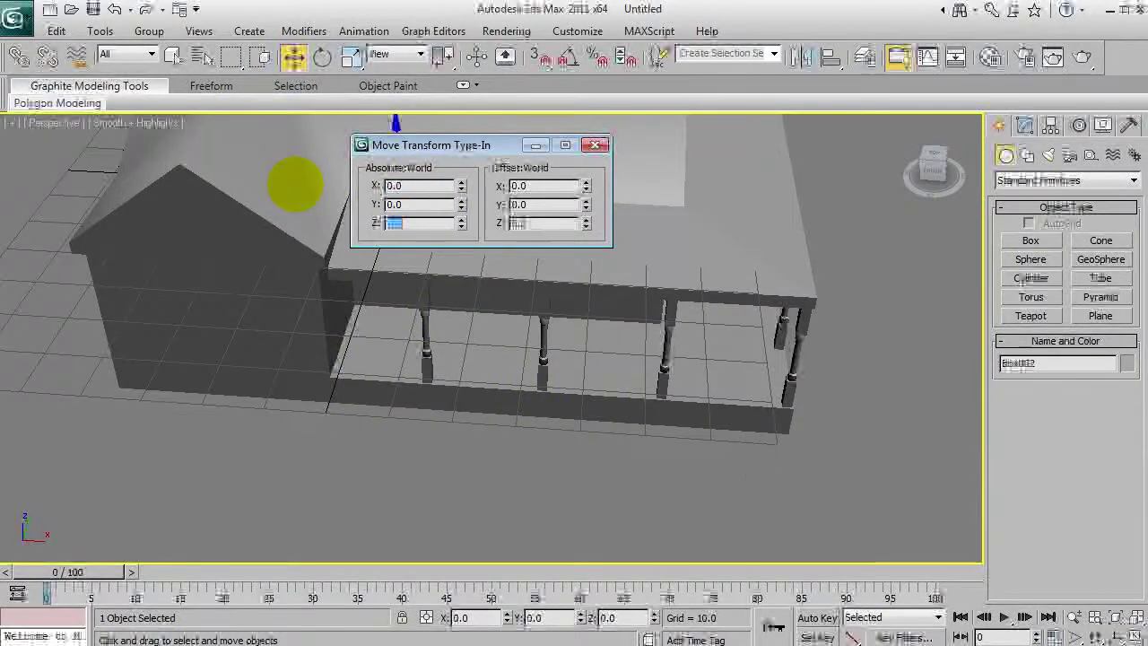
{"action": "left_click", "coordinate": [594, 144]}
Pull the thin box along Y out in front of the house and deselect it.
{"action": "middle_click_drag", "start_coordinate": [589, 153], "coordinate": [368, 367], "text": "alt"}
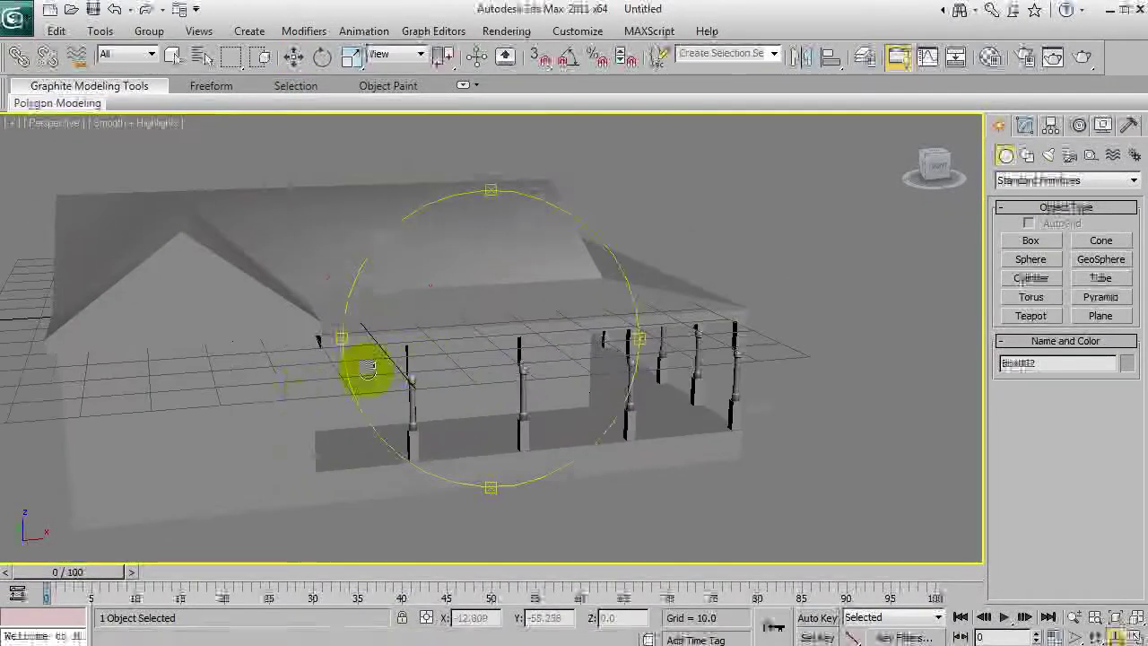
{"action": "key", "text": "w"}
{"action": "left_click_drag", "start_coordinate": [327, 290], "coordinate": [403, 367]}
{"action": "left_click", "coordinate": [691, 507]}
Raise the house and all columns, without the thin box, onto the ground line in front view, and return to shaded perspective.
{"action": "key", "text": "ctrl+a"}
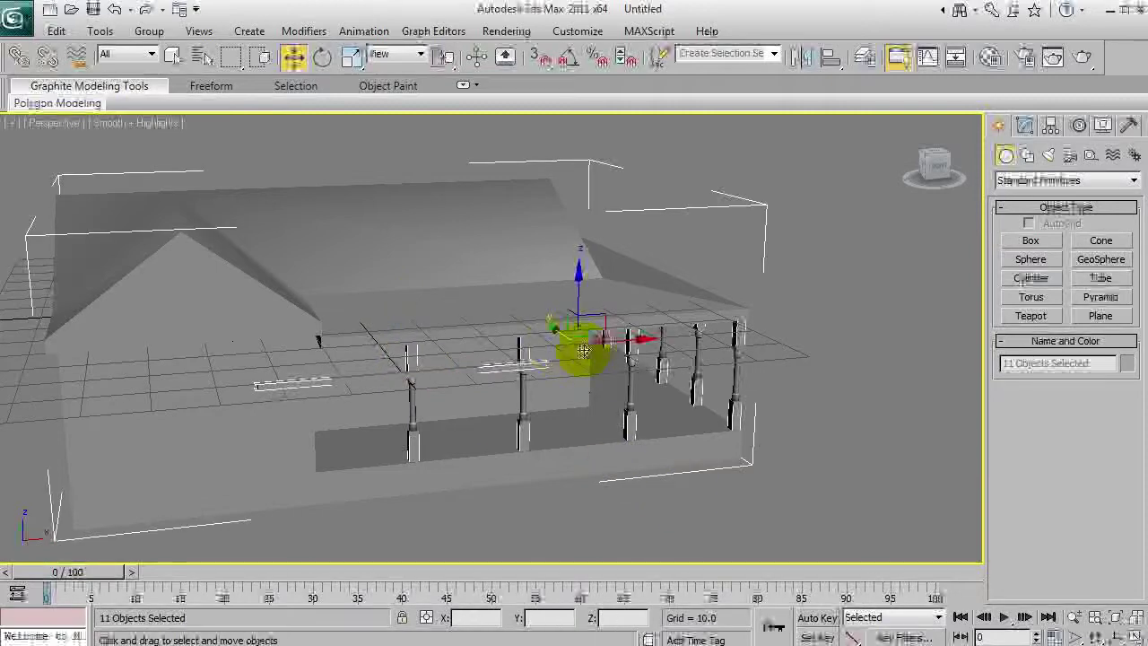
{"action": "key", "text": "f"}
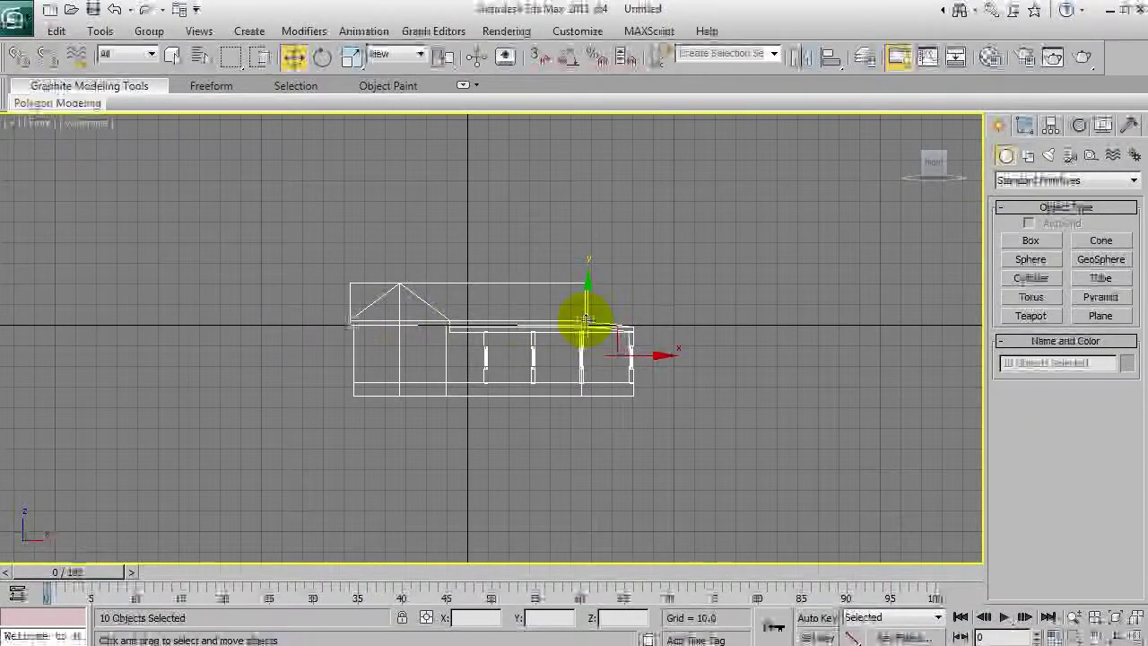
{"action": "left_click_drag", "start_coordinate": [584, 319], "coordinate": [604, 250]}
{"action": "left_click", "coordinate": [601, 360]}
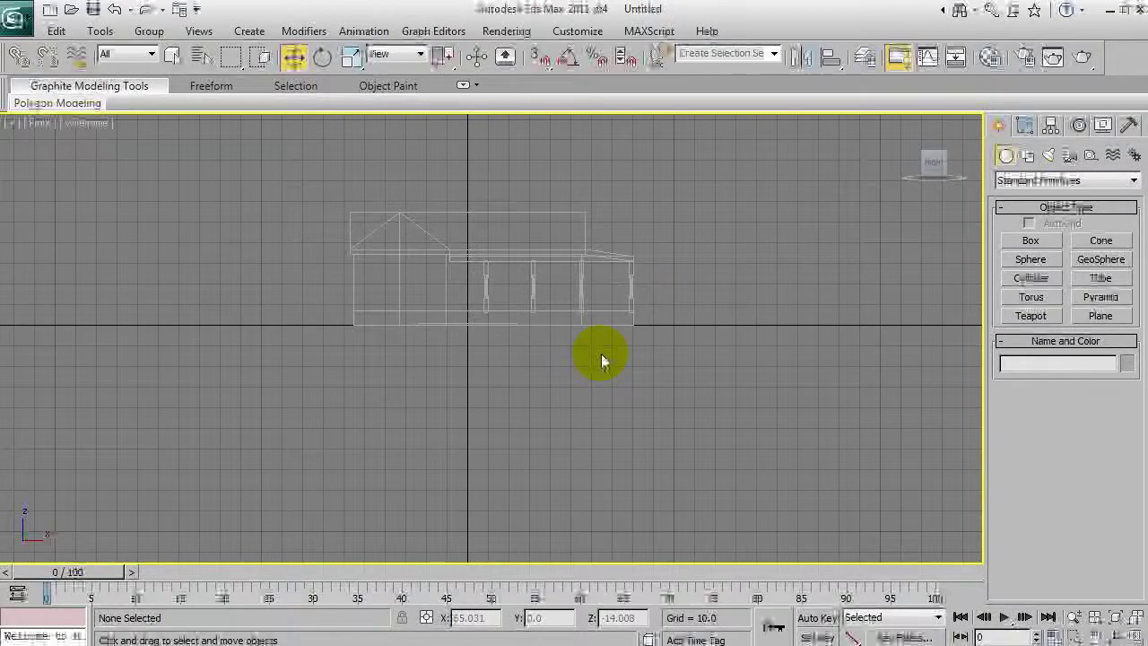
{"action": "key", "text": "p"}
{"action": "key", "text": "F3"}
Lift the thin box off the ground to railing height by the front porch columns.
{"action": "mouse_move", "coordinate": [577, 351]}
{"action": "middle_mouse_down", "text": "alt"}
{"action": "mouse_move", "coordinate": [479, 403]}
{"action": "mouse_move", "coordinate": [526, 508]}
{"action": "middle_mouse_up", "text": "alt"}
{"action": "left_click", "coordinate": [526, 511]}
{"action": "left_click", "coordinate": [527, 514]}
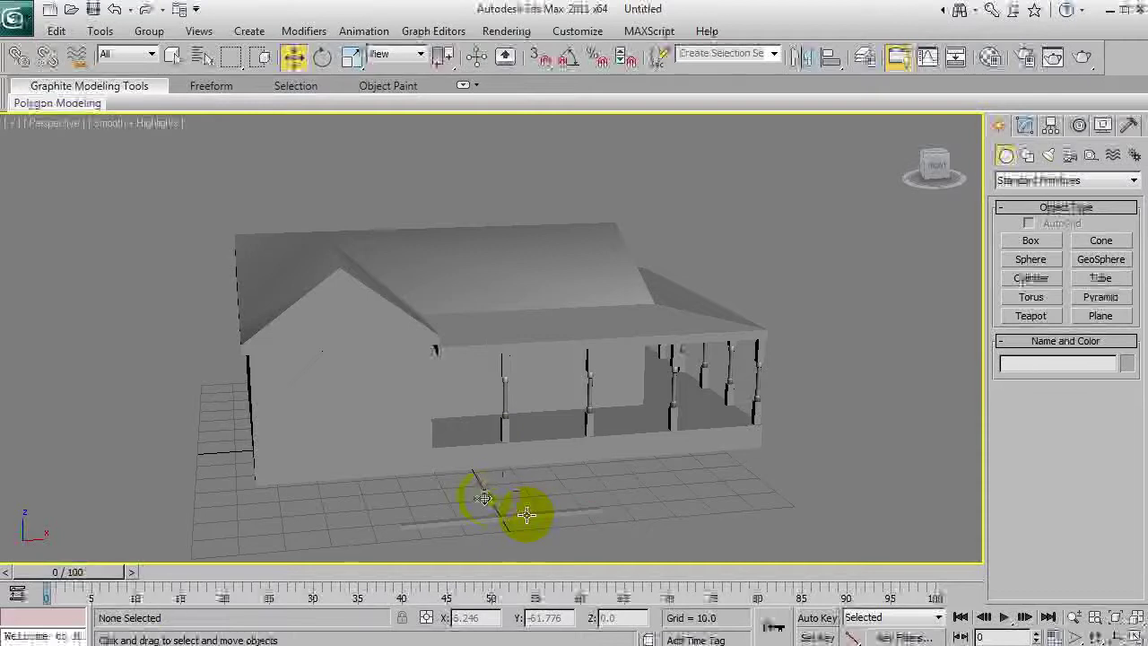
{"action": "left_click", "coordinate": [470, 442]}
{"action": "left_click_drag", "start_coordinate": [467, 403], "coordinate": [510, 385]}
Raise the thin box to about Z 15.9 and slide it along X to about 30.3, beside the front columns.
{"action": "key", "text": "ctrl+r"}
{"action": "scroll", "coordinate": [529, 415], "scroll_direction": "up", "scroll_amount": 3}
{"action": "middle_click_drag", "start_coordinate": [540, 436], "coordinate": [307, 454]}
{"action": "left_click_drag", "start_coordinate": [306, 452], "coordinate": [354, 411]}
{"action": "left_click_drag", "start_coordinate": [565, 354], "coordinate": [738, 239]}
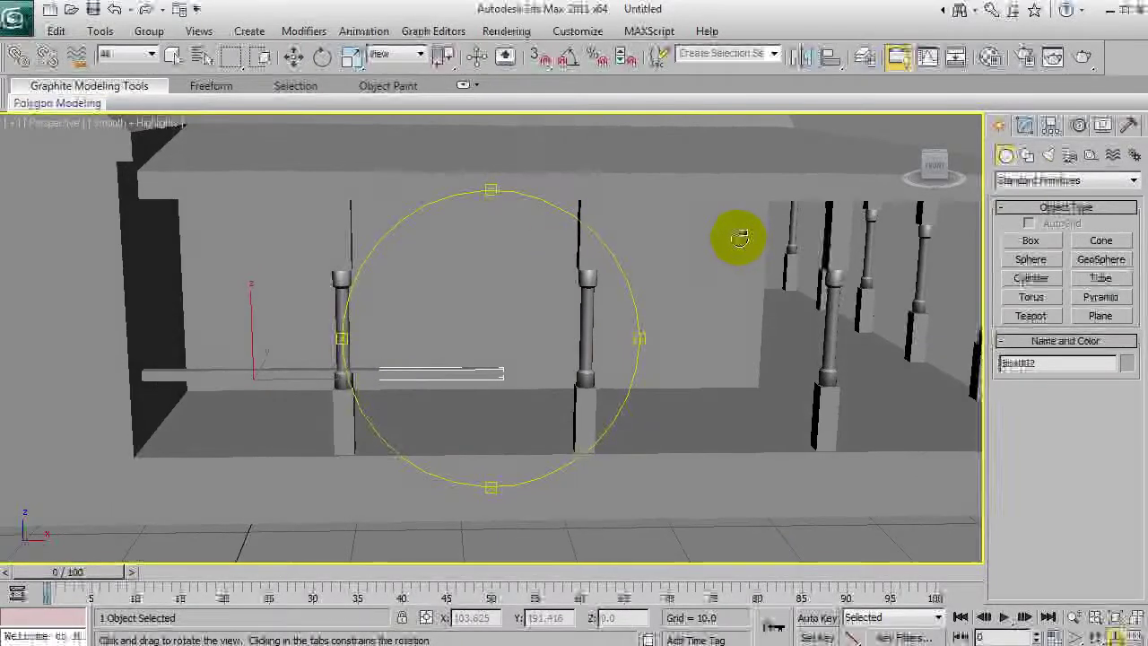
{"action": "left_click_drag", "start_coordinate": [912, 127], "coordinate": [515, 313]}
{"action": "scroll", "coordinate": [515, 313], "scroll_direction": "up", "scroll_amount": 3}
{"action": "middle_click_drag", "start_coordinate": [515, 313], "coordinate": [494, 373]}
{"action": "left_click_drag", "start_coordinate": [494, 372], "coordinate": [525, 400]}
{"action": "scroll", "coordinate": [526, 394], "scroll_direction": "down", "scroll_amount": 3}
{"action": "middle_click_drag", "start_coordinate": [528, 381], "coordinate": [434, 424]}
{"action": "right_click", "coordinate": [421, 399]}
{"action": "left_click_drag", "start_coordinate": [285, 360], "coordinate": [286, 337]}
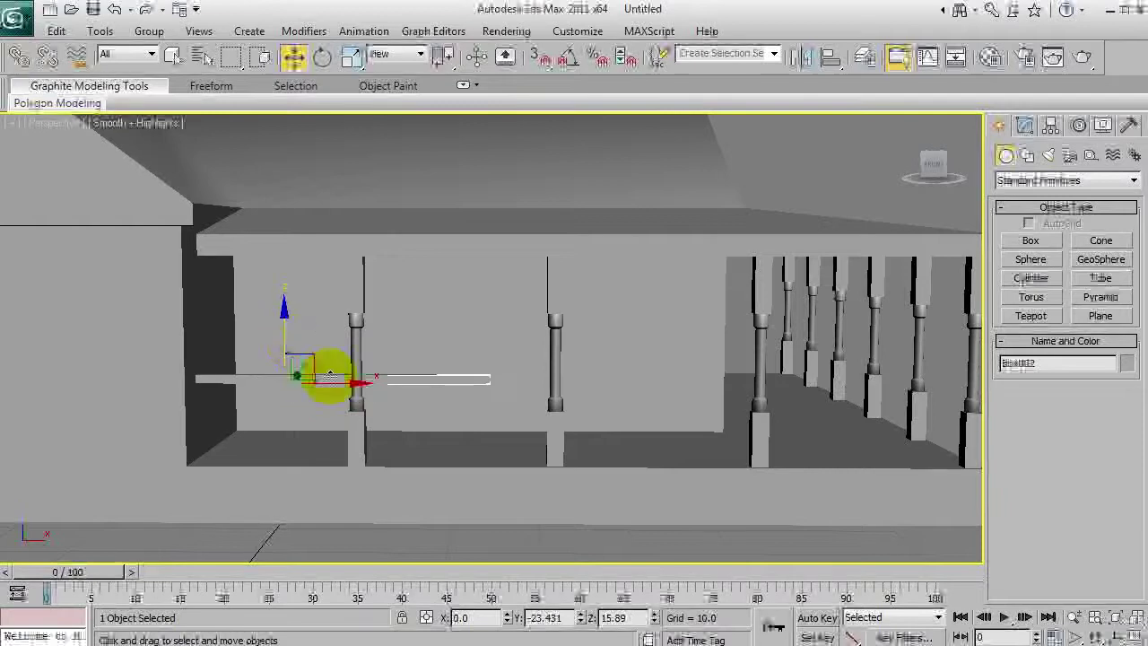
{"action": "left_click_drag", "start_coordinate": [343, 386], "coordinate": [584, 405]}
Select all nine porch columns along the front and side, and collapse them into a single mesh object.
{"action": "middle_click_drag", "start_coordinate": [811, 403], "coordinate": [444, 347]}
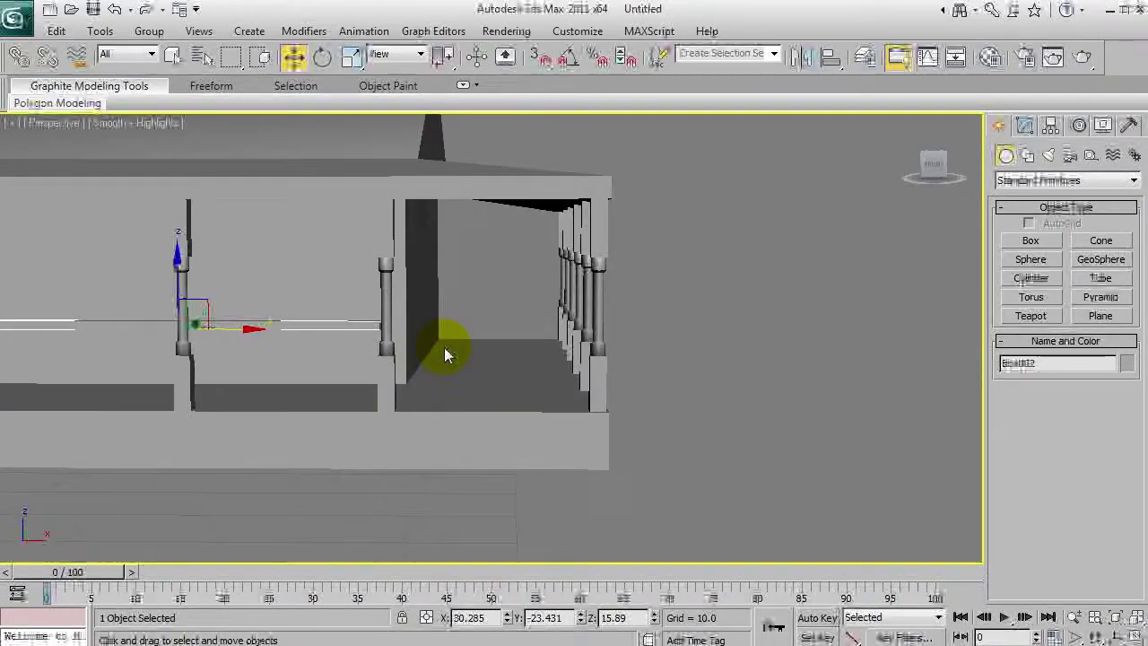
{"action": "left_click_drag", "start_coordinate": [623, 261], "coordinate": [532, 269]}
{"action": "middle_click_drag", "start_coordinate": [466, 310], "coordinate": [723, 344]}
{"action": "key", "text": "ctrl+r"}
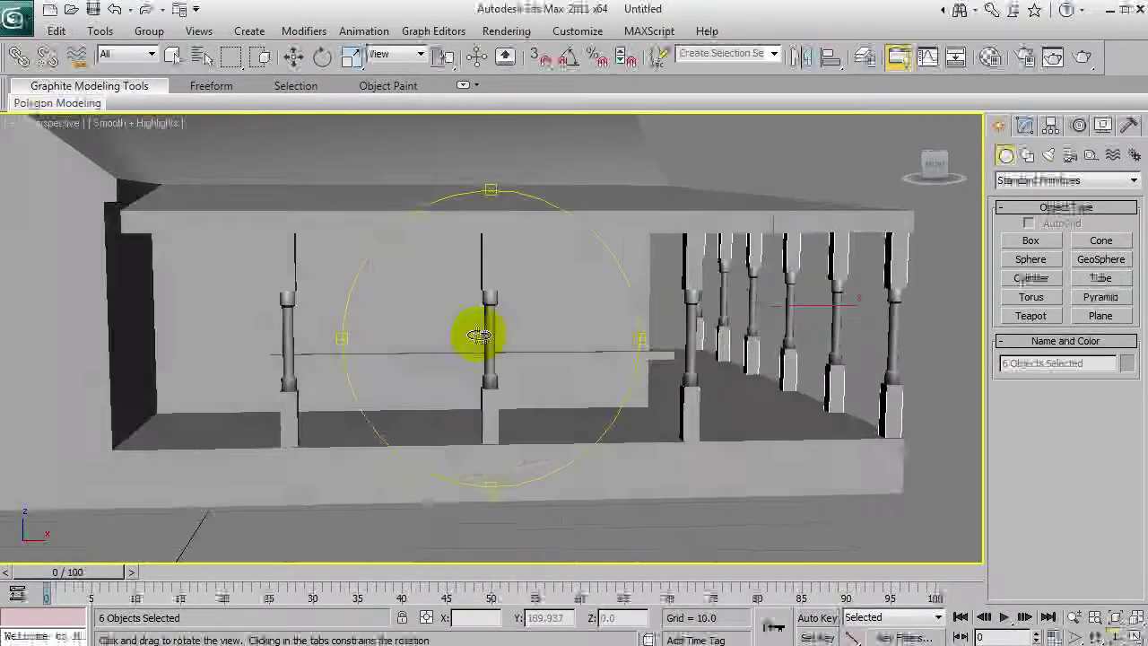
{"action": "left_click_drag", "start_coordinate": [479, 335], "coordinate": [594, 338]}
{"action": "middle_click_drag", "start_coordinate": [594, 338], "coordinate": [562, 356], "text": "alt"}
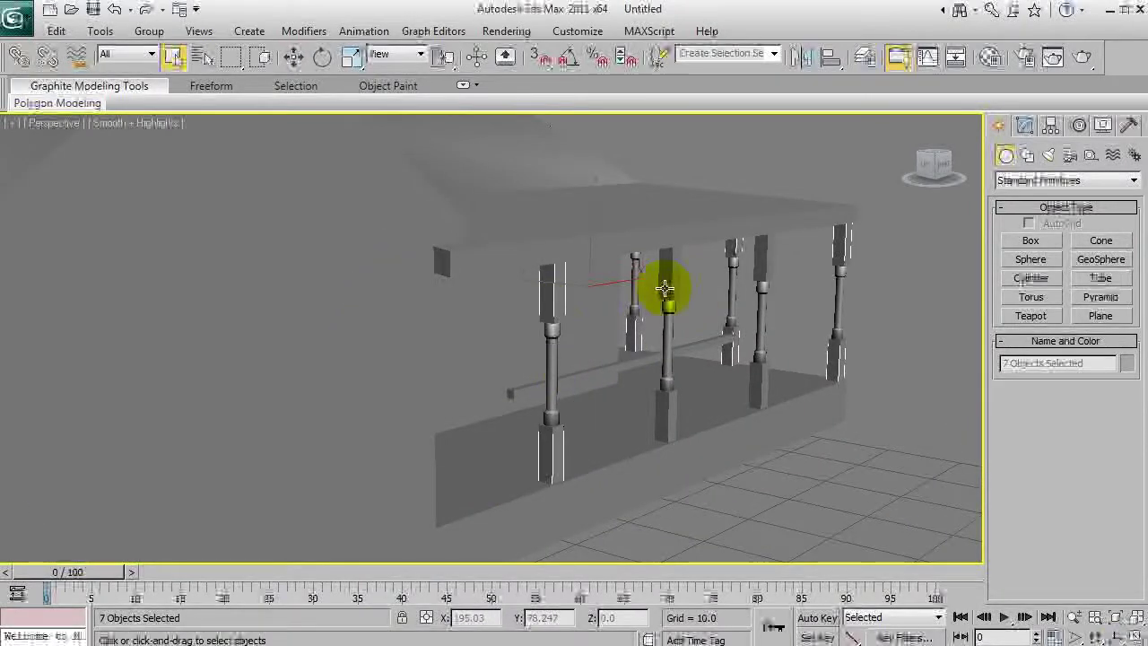
{"action": "left_click", "coordinate": [1128, 127]}
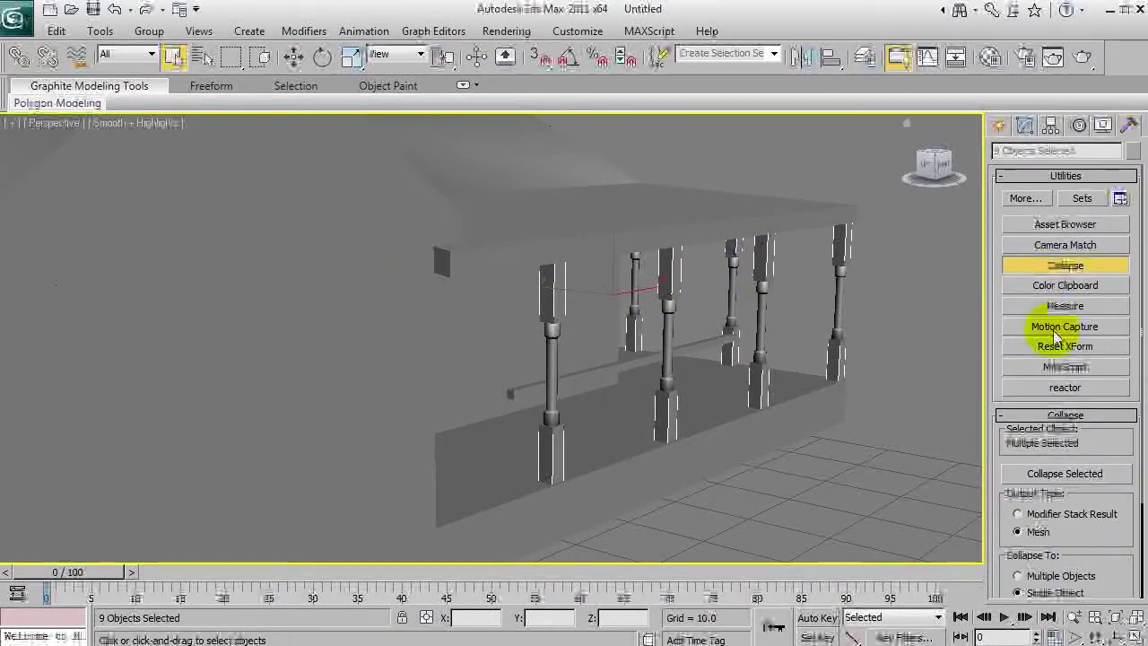
{"action": "left_click", "coordinate": [1067, 475]}
Convert the merged columns to Editable Poly and enter vertex editing.
{"action": "right_click", "coordinate": [870, 350]}
{"action": "mouse_move", "coordinate": [968, 521]}
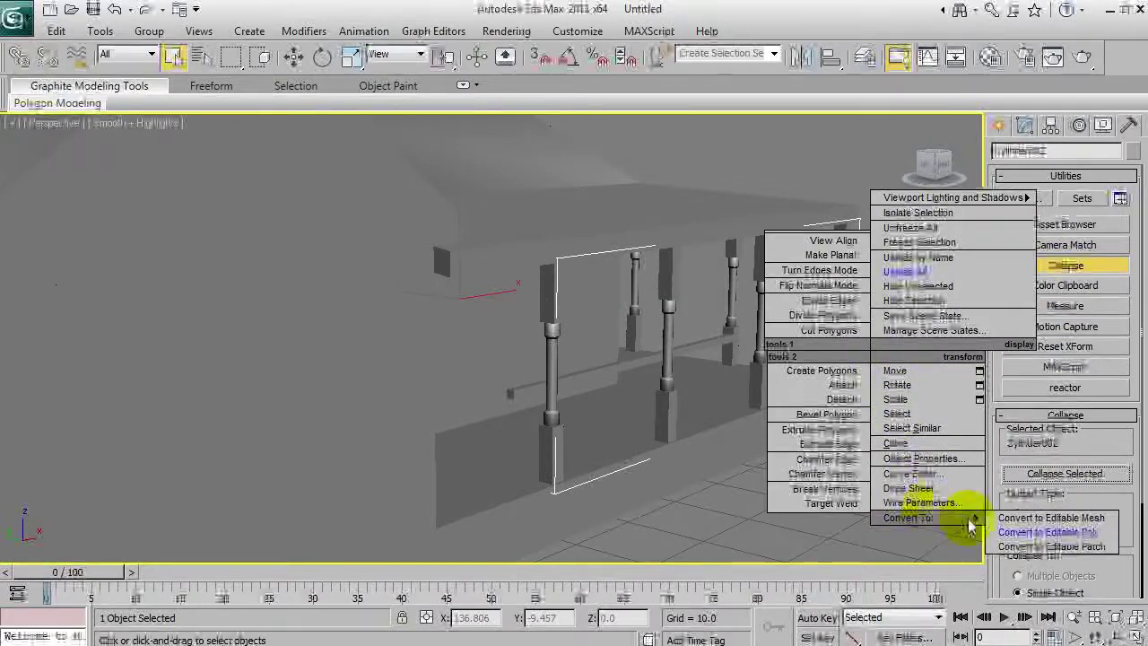
{"action": "left_click", "coordinate": [1021, 533]}
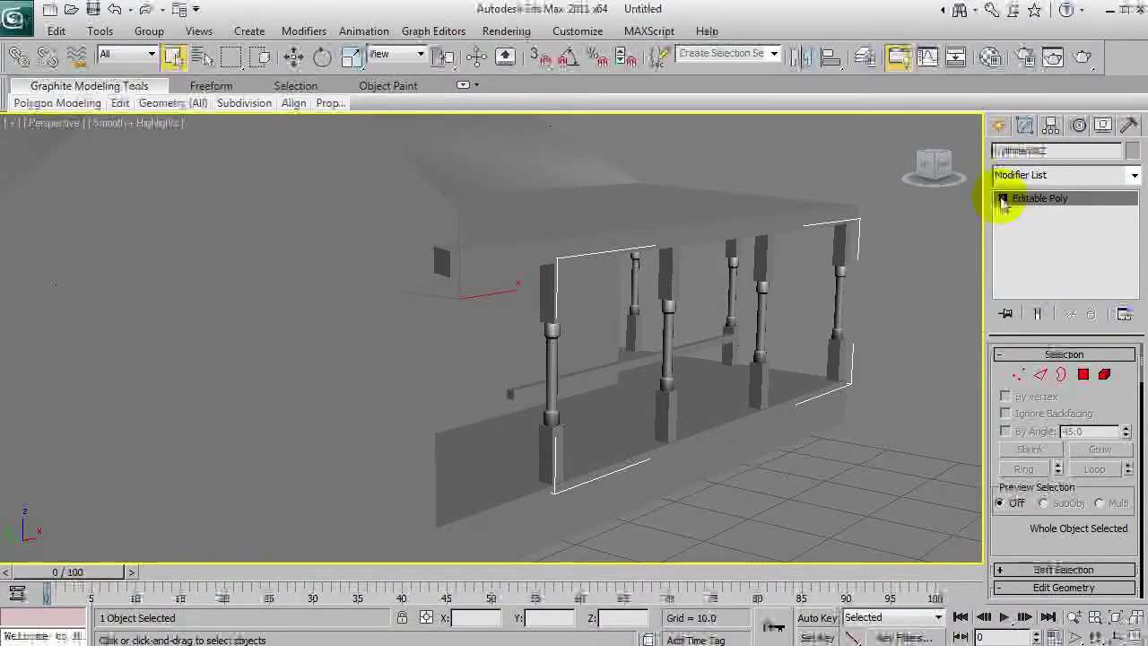
{"action": "left_click", "coordinate": [1036, 213]}
Select the upper and lower collar vertices of every column in wireframe, return to shaded display, and raise them along Z.
{"action": "key", "text": "ctrl+r"}
{"action": "left_click_drag", "start_coordinate": [607, 333], "coordinate": [461, 296]}
{"action": "key", "text": "F3"}
{"action": "right_click", "coordinate": [608, 303]}
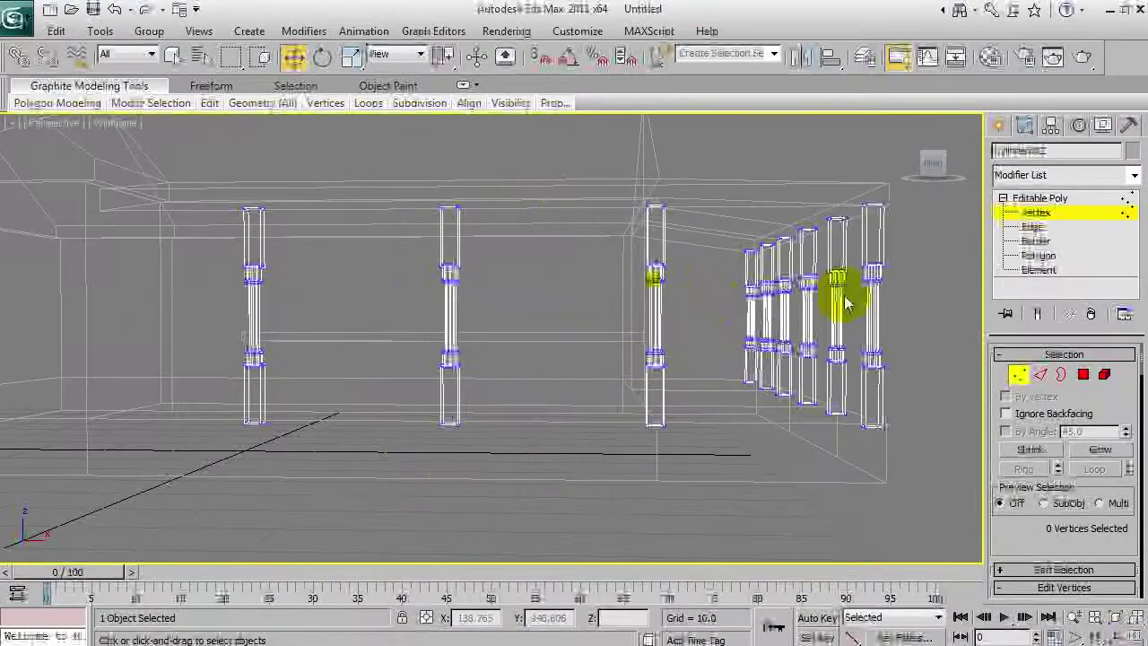
{"action": "left_click_drag", "start_coordinate": [818, 310], "coordinate": [901, 302]}
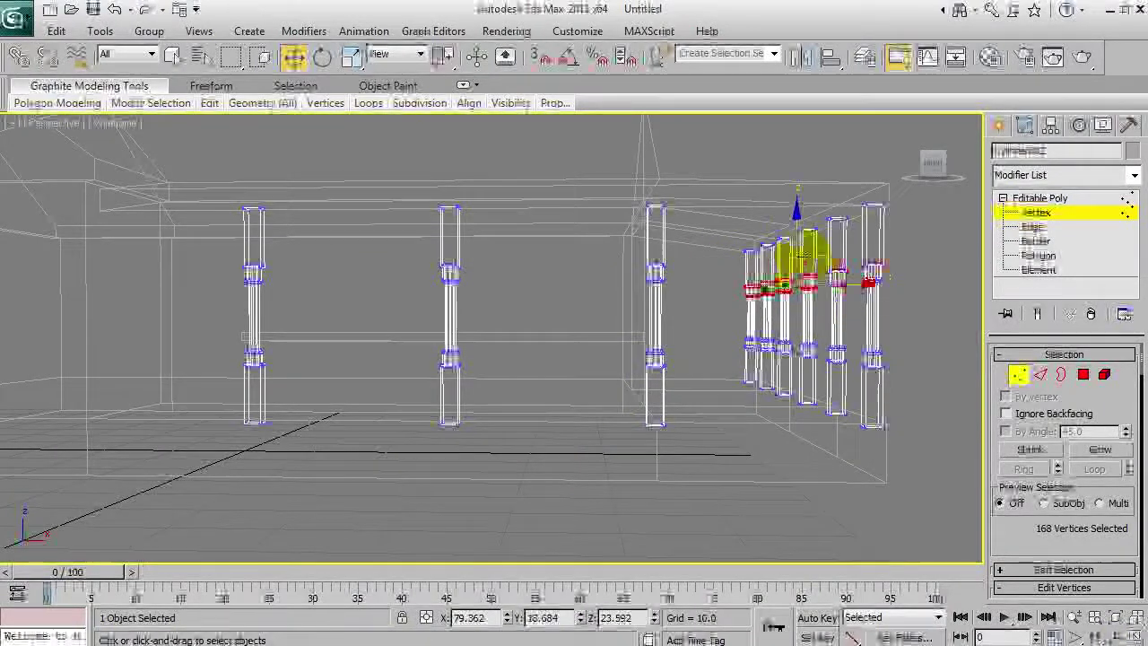
{"action": "left_click_drag", "start_coordinate": [511, 305], "coordinate": [509, 303], "text": "ctrl"}
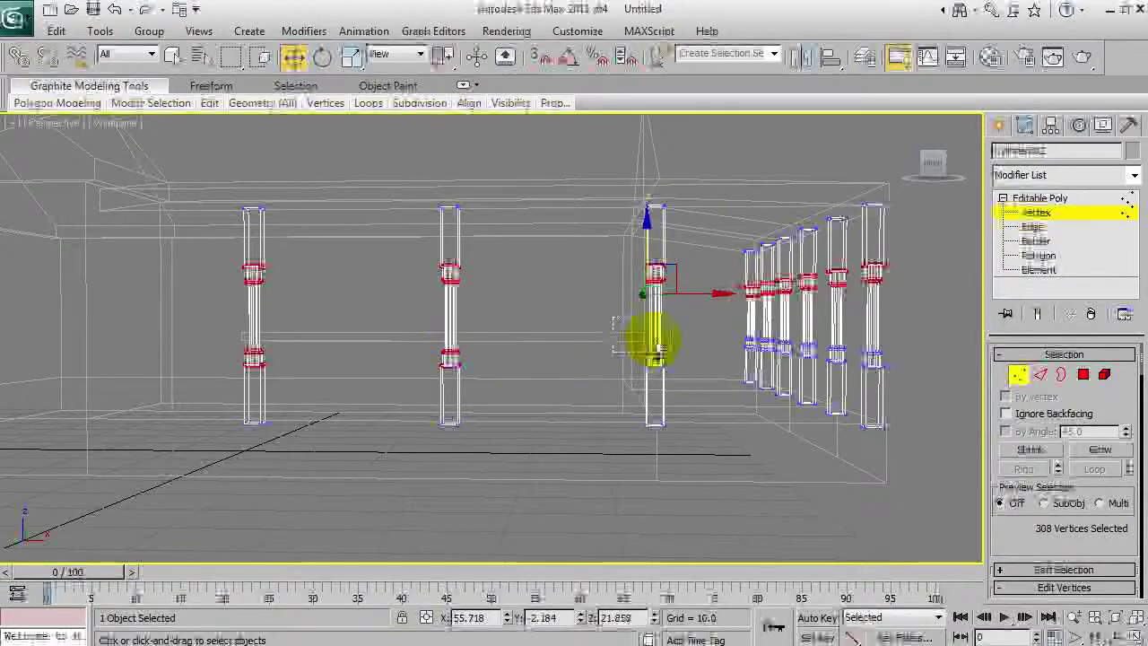
{"action": "left_click_drag", "start_coordinate": [729, 328], "coordinate": [837, 334], "text": "ctrl"}
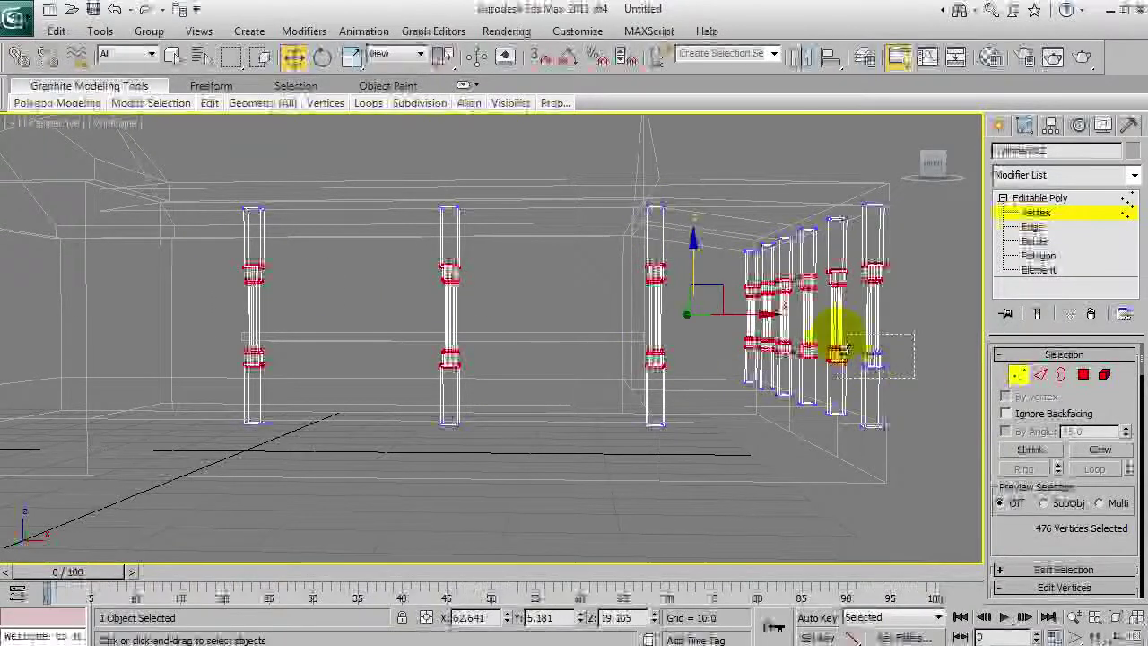
{"action": "key", "text": "F3"}
{"action": "left_click_drag", "start_coordinate": [708, 256], "coordinate": [612, 279]}
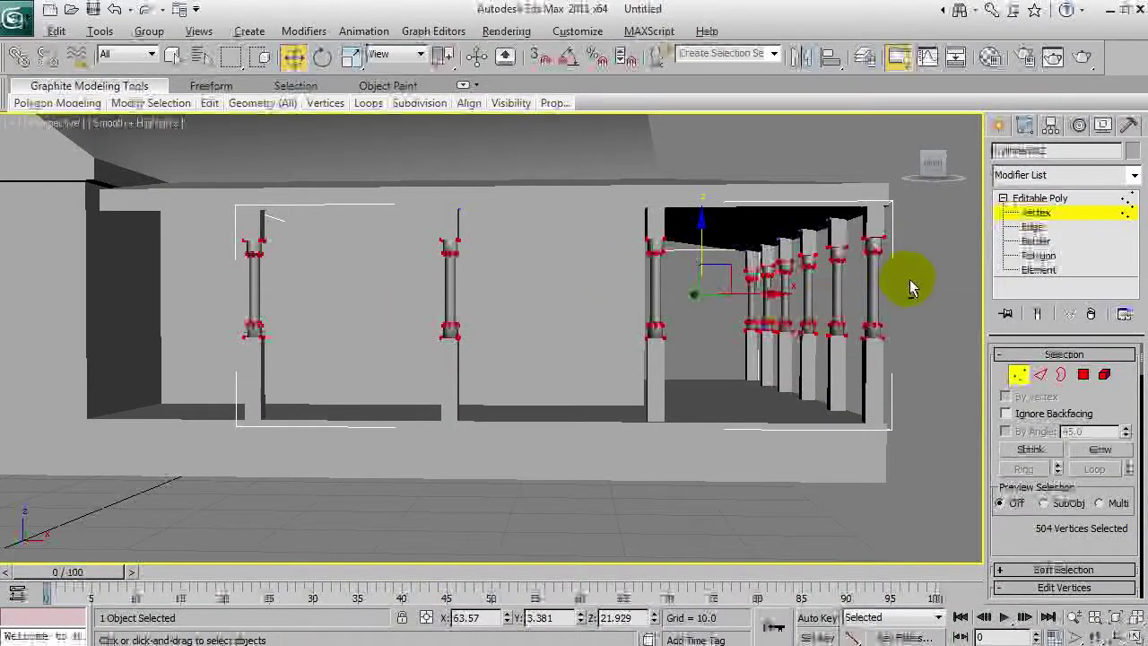
Drop the upper collar vertices from the selection, raise the lower collars about 1.6 along Z, and leave vertex editing with the columns deselected.
{"action": "left_click_drag", "start_coordinate": [769, 240], "coordinate": [733, 281], "text": "alt"}
{"action": "left_click_drag", "start_coordinate": [573, 209], "coordinate": [588, 217], "text": "alt"}
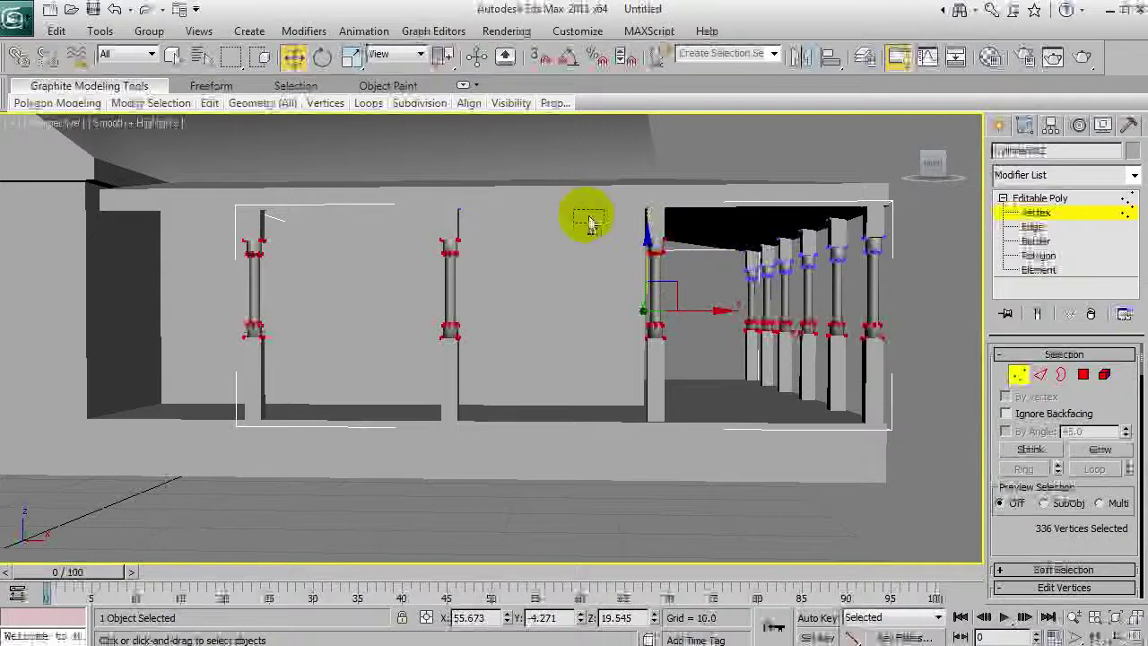
{"action": "left_click_drag", "start_coordinate": [730, 276], "coordinate": [730, 276], "text": "alt"}
{"action": "left_click_drag", "start_coordinate": [191, 197], "coordinate": [701, 256], "text": "alt"}
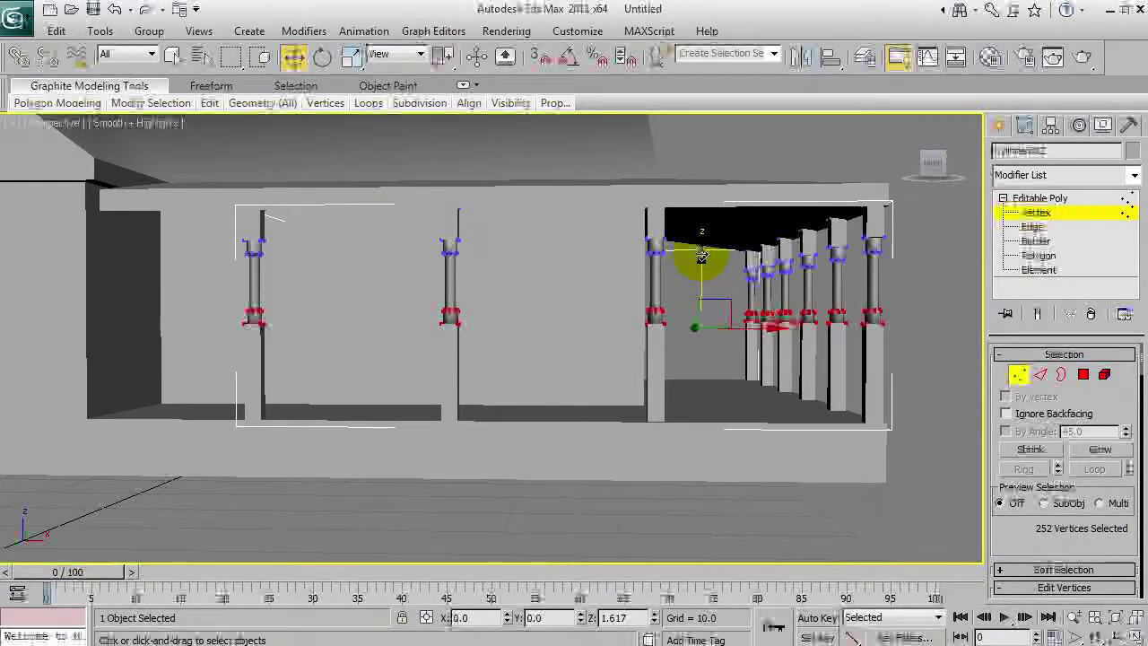
{"action": "left_click", "coordinate": [1039, 198]}
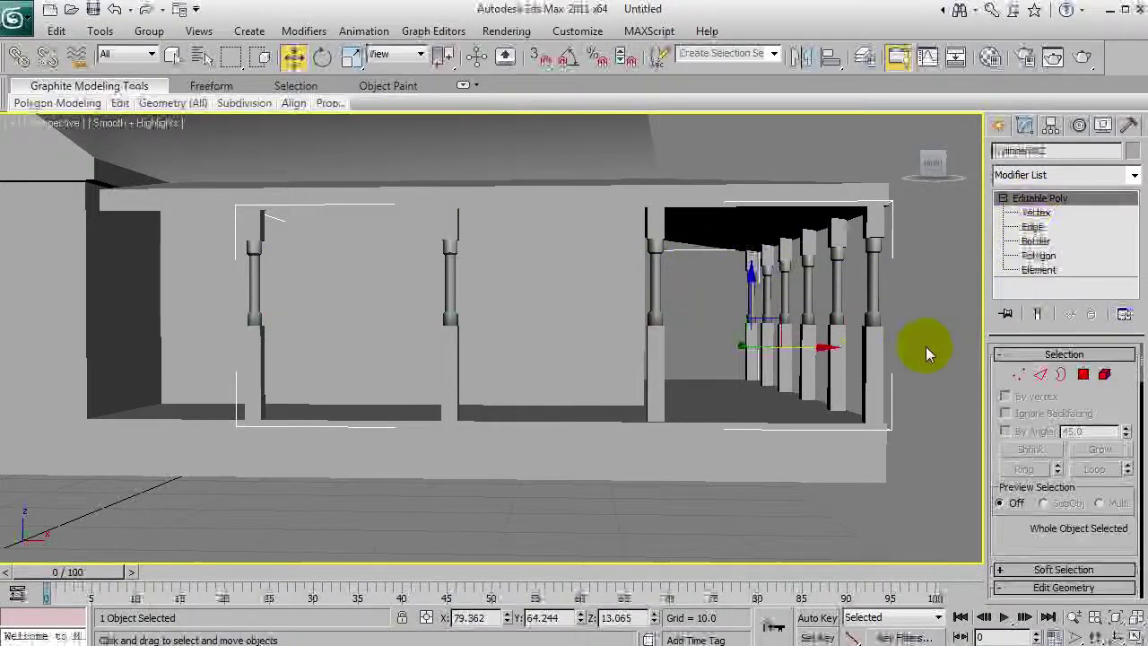
{"action": "left_click", "coordinate": [926, 347]}
Move the railing box along Y to about -27.2, in line with the front columns, and raise it to about Z 16.4.
{"action": "middle_click_drag", "start_coordinate": [514, 382], "coordinate": [391, 370], "text": "alt"}
{"action": "left_click", "coordinate": [469, 418]}
{"action": "scroll", "coordinate": [661, 388], "scroll_direction": "up", "scroll_amount": 3}
{"action": "key", "text": "r"}
{"action": "left_click_drag", "start_coordinate": [579, 291], "coordinate": [583, 337]}
{"action": "key", "text": "w"}
{"action": "left_click_drag", "start_coordinate": [550, 373], "coordinate": [616, 381]}
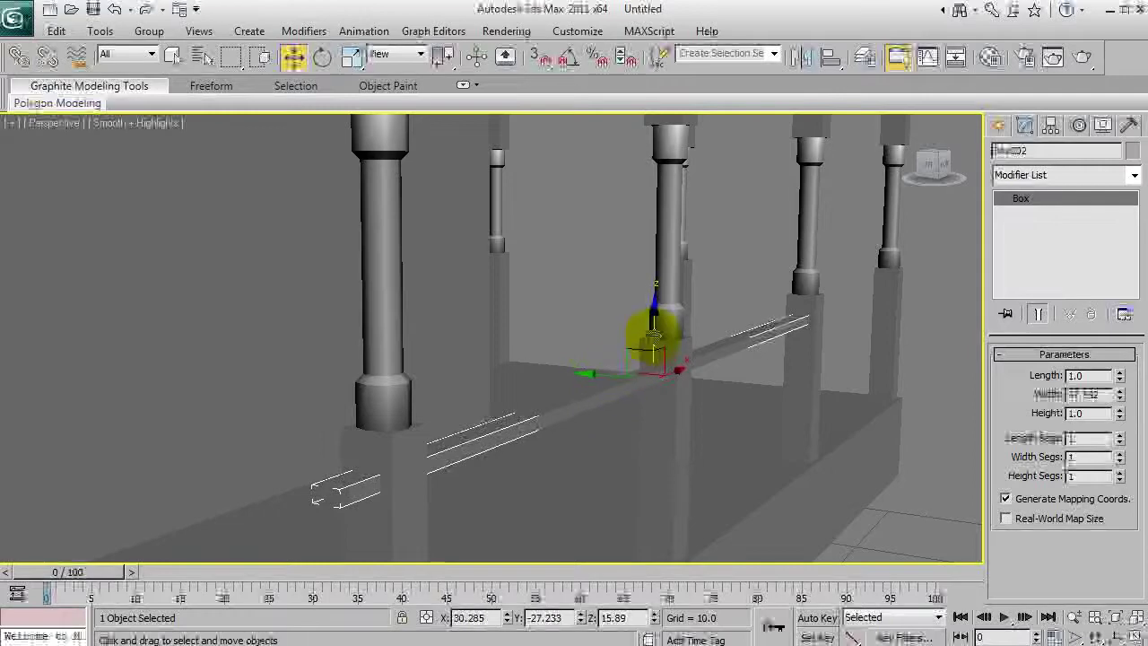
{"action": "left_click_drag", "start_coordinate": [653, 337], "coordinate": [660, 325]}
Scale the railing box longer along X and slide it to span from the first front column to the corner column.
{"action": "key", "text": "ctrl+r"}
{"action": "left_click_drag", "start_coordinate": [559, 343], "coordinate": [486, 332]}
{"action": "key", "text": "Escape"}
{"action": "key", "text": "r"}
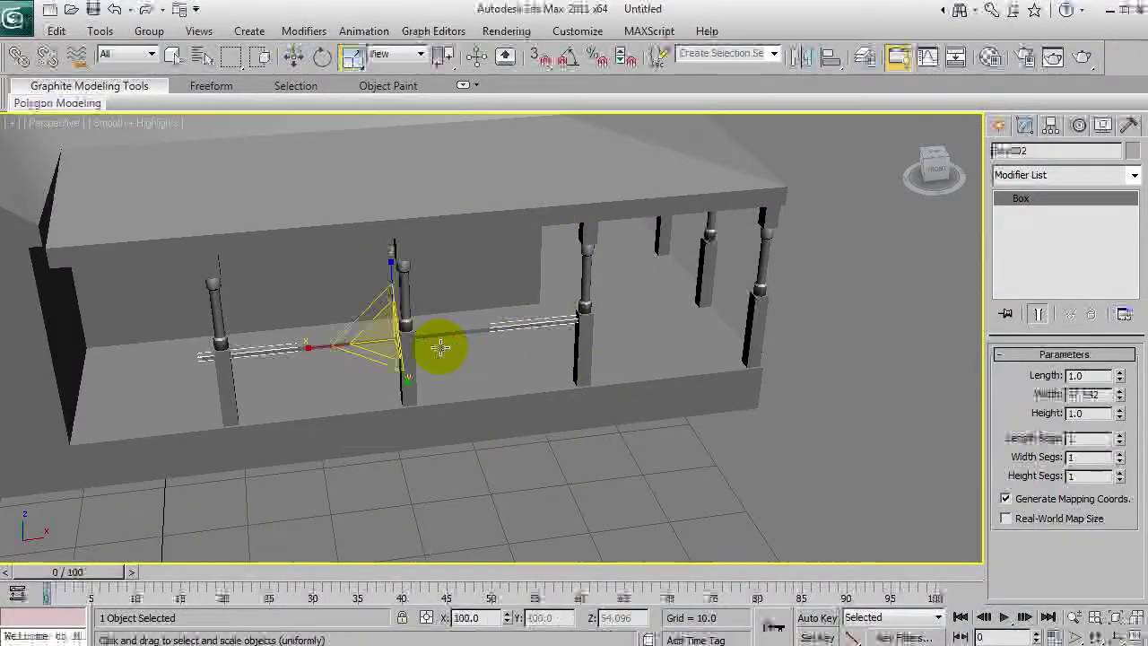
{"action": "left_click_drag", "start_coordinate": [299, 351], "coordinate": [295, 347]}
{"action": "key", "text": "w"}
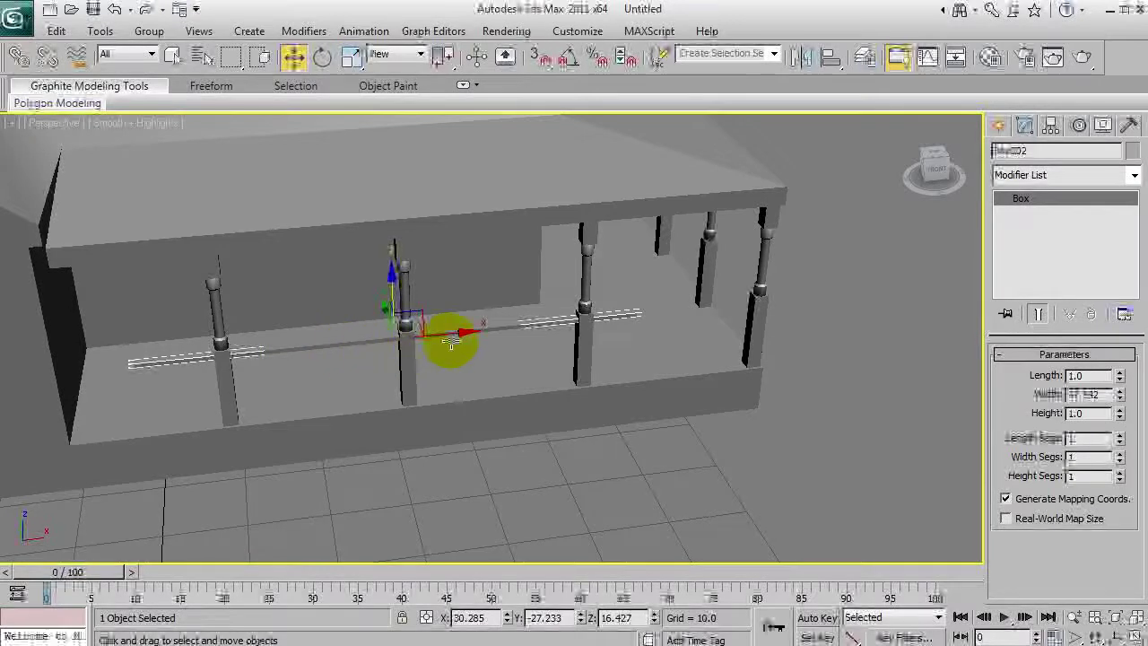
{"action": "left_click_drag", "start_coordinate": [462, 335], "coordinate": [559, 325]}
{"action": "key", "text": "r"}
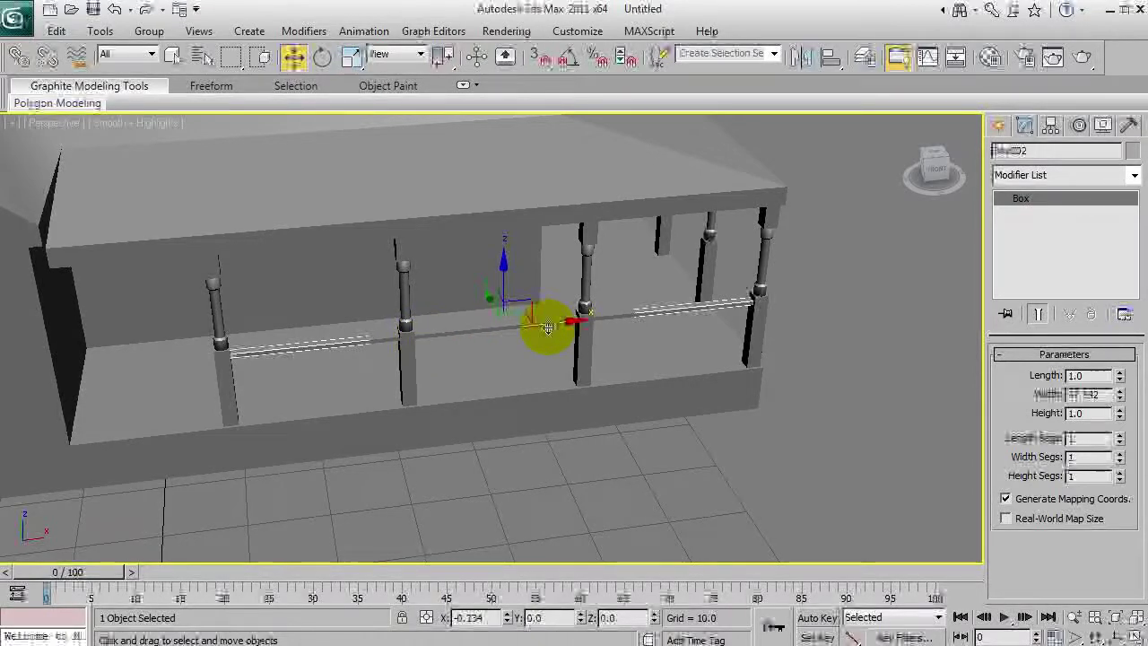
{"action": "left_click", "coordinate": [784, 453]}
Create a small upright box about 0.99 long and 4.24 high on the ground in front of the porch.
{"action": "key", "text": "ctrl+r"}
{"action": "left_click_drag", "start_coordinate": [563, 328], "coordinate": [615, 379]}
{"action": "key", "text": "w"}
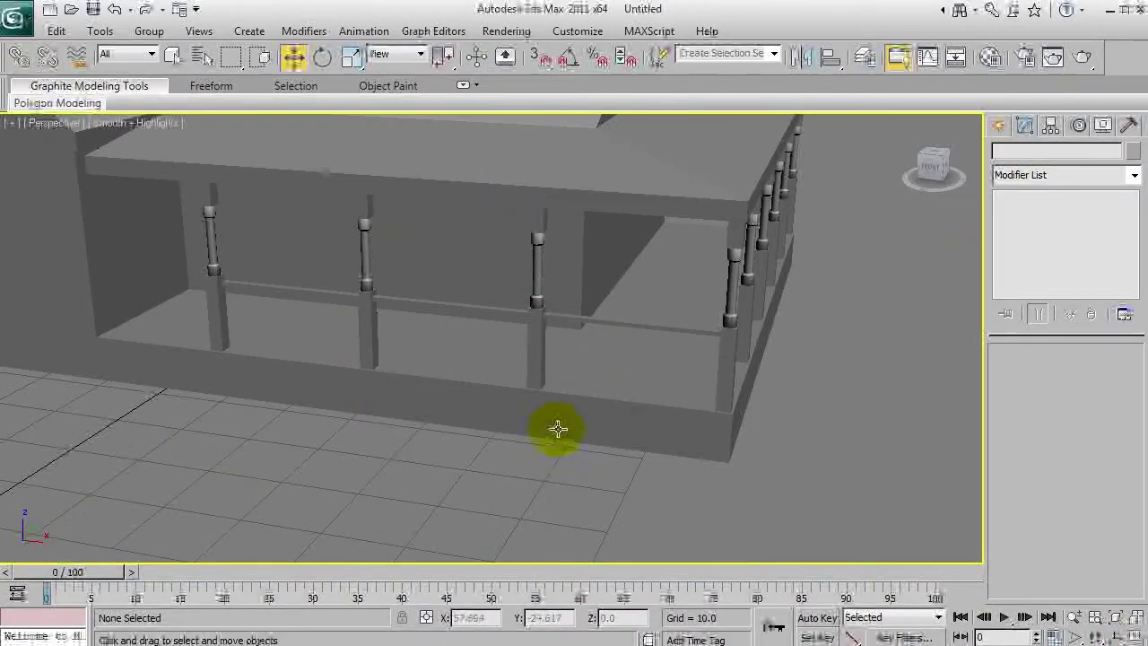
{"action": "left_click", "coordinate": [1001, 135]}
{"action": "left_click", "coordinate": [1030, 240]}
{"action": "left_click_drag", "start_coordinate": [632, 469], "coordinate": [542, 465]}
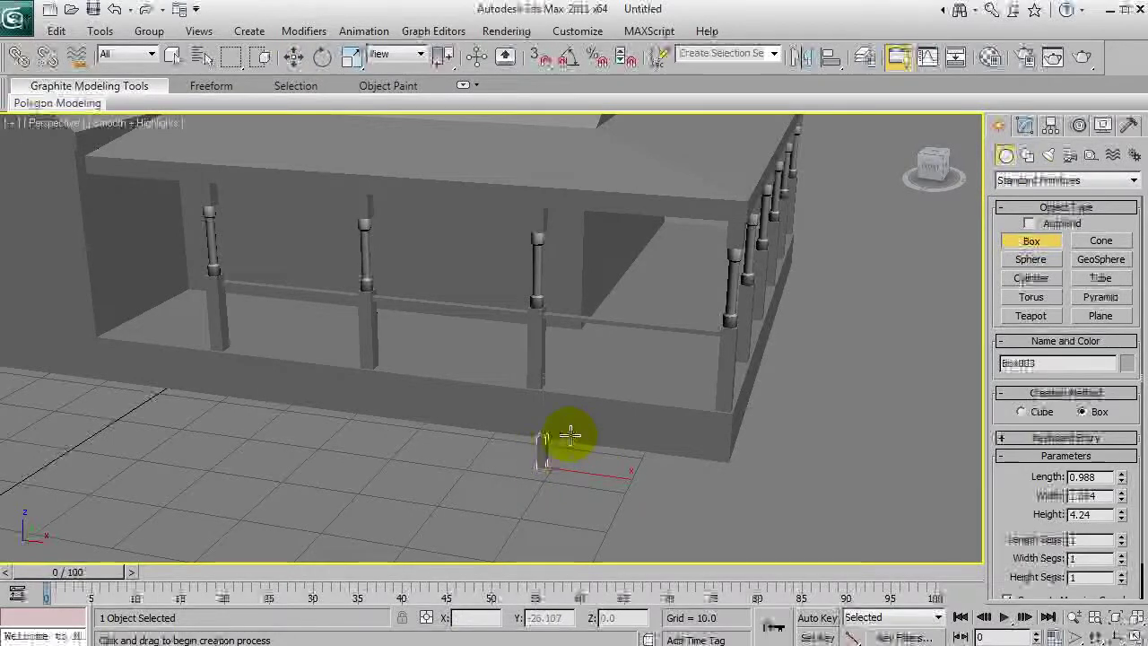
{"action": "left_click", "coordinate": [545, 438]}
Scale the small upright box down to a thin post.
{"action": "key", "text": "ctrl+r"}
{"action": "left_click_drag", "start_coordinate": [545, 422], "coordinate": [550, 447]}
{"action": "scroll", "coordinate": [538, 426], "scroll_direction": "down", "scroll_amount": 4}
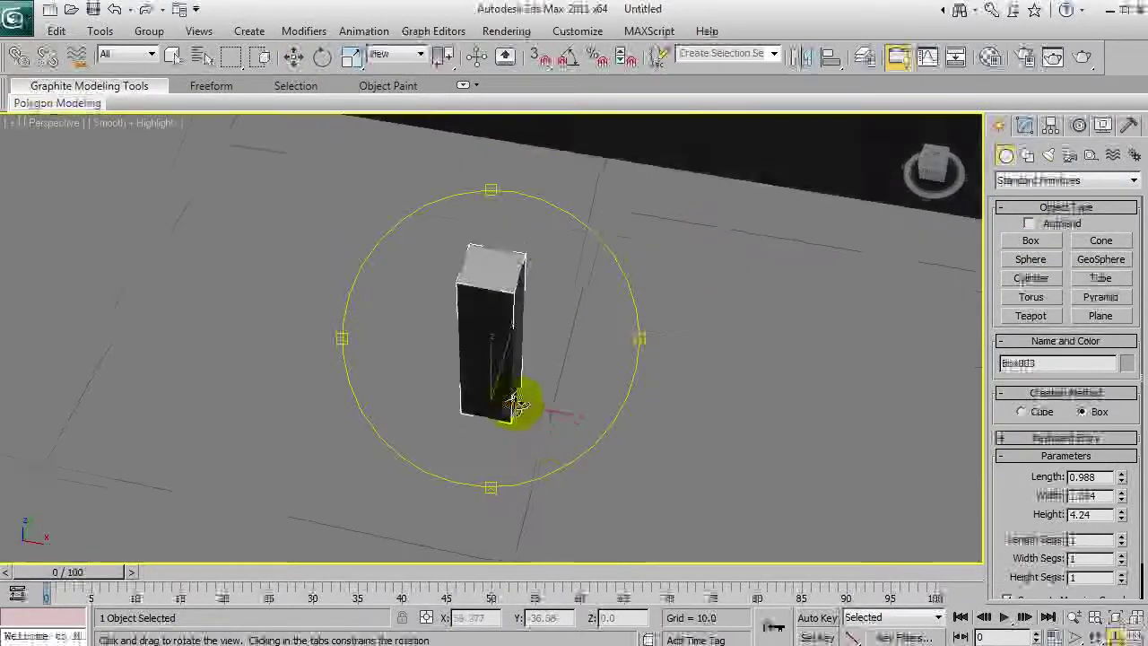
{"action": "key", "text": "r"}
{"action": "left_click_drag", "start_coordinate": [520, 404], "coordinate": [482, 389]}
Position the thin post under the front railing beside the third column, at about Y -27.3, reaching from the porch floor to the rail.
{"action": "key", "text": "ctrl+r"}
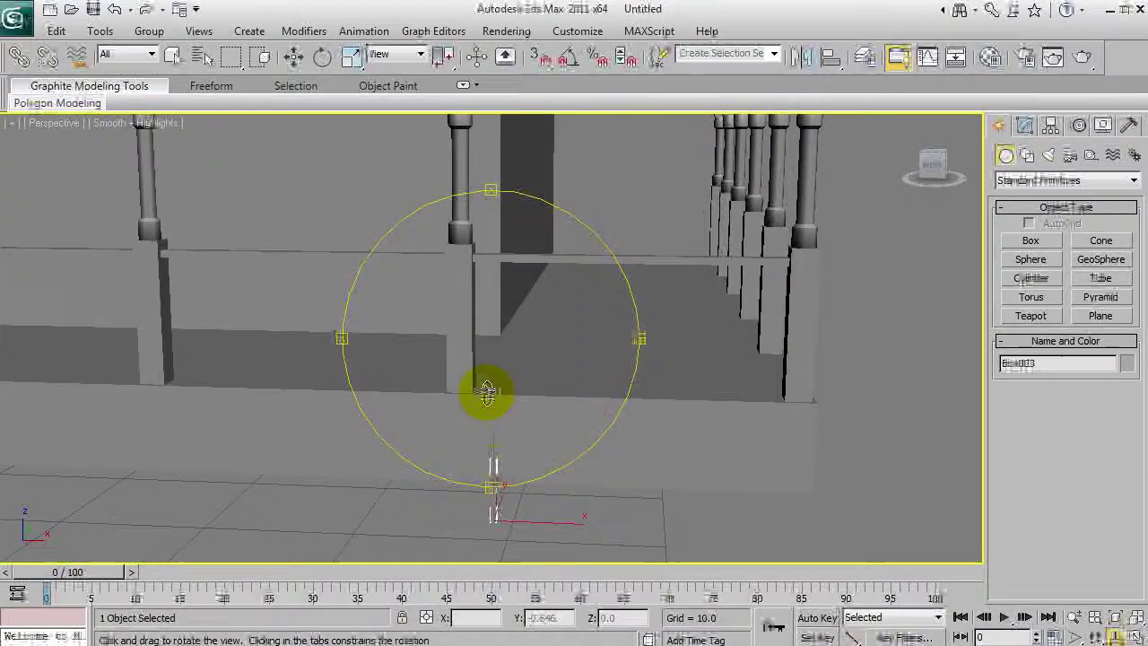
{"action": "key", "text": "r"}
{"action": "middle_click_drag", "start_coordinate": [507, 441], "coordinate": [493, 490], "text": "alt"}
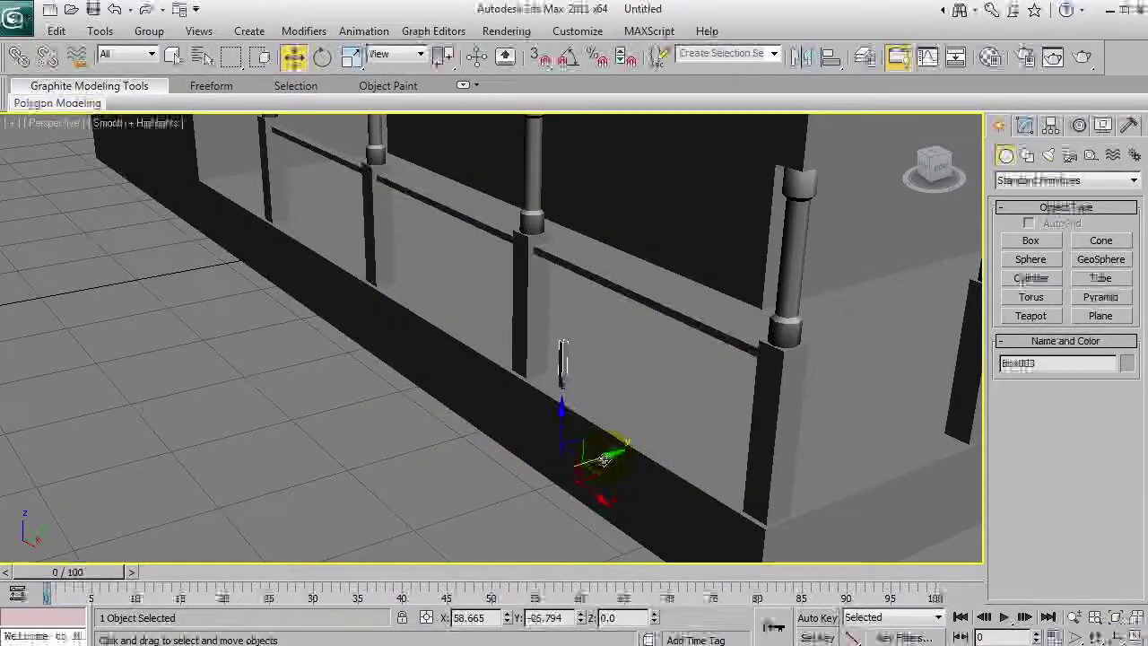
{"action": "left_click_drag", "start_coordinate": [560, 414], "coordinate": [496, 437]}
{"action": "key", "text": "ctrl+r"}
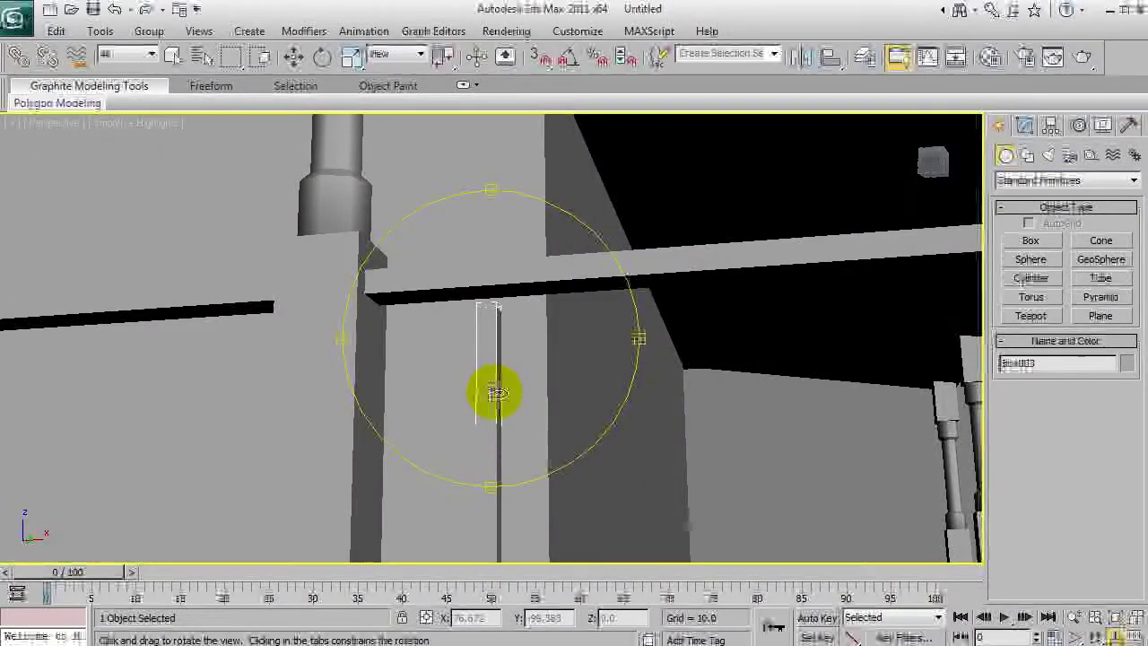
{"action": "left_click_drag", "start_coordinate": [495, 392], "coordinate": [376, 366]}
{"action": "key", "text": "w"}
{"action": "key", "text": "ctrl+r"}
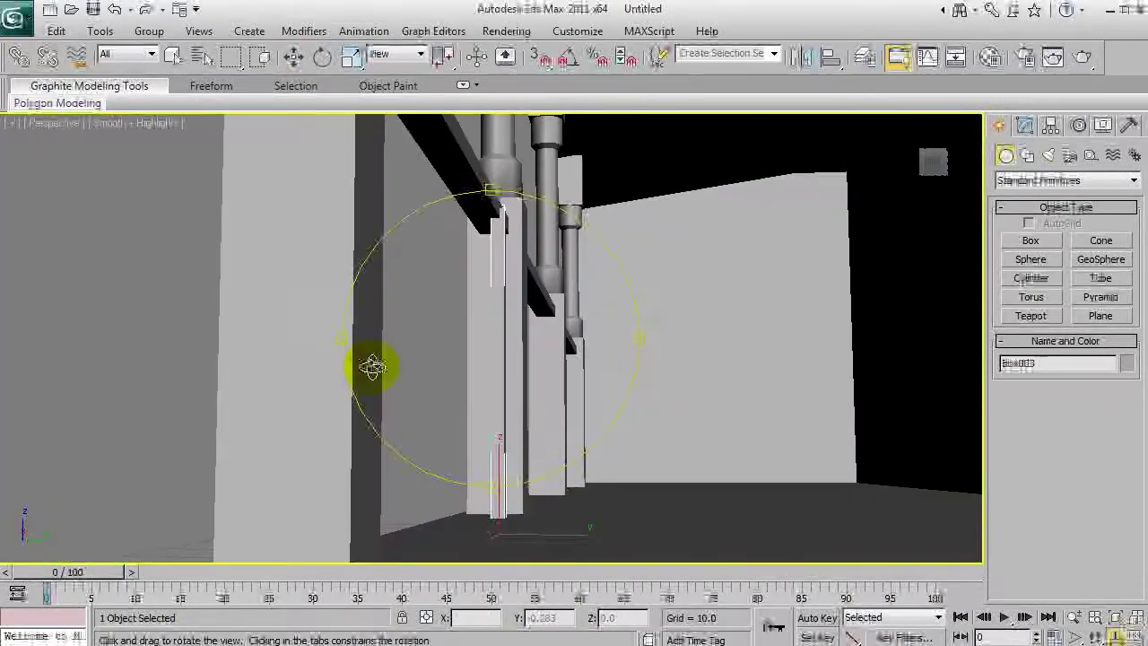
{"action": "key", "text": "w"}
{"action": "key", "text": "ctrl+r"}
{"action": "left_click_drag", "start_coordinate": [543, 538], "coordinate": [599, 415]}
Make three copies of the baluster along X toward the corner column, spaced about 4.3 to 4.9 apart.
{"action": "key", "text": "w"}
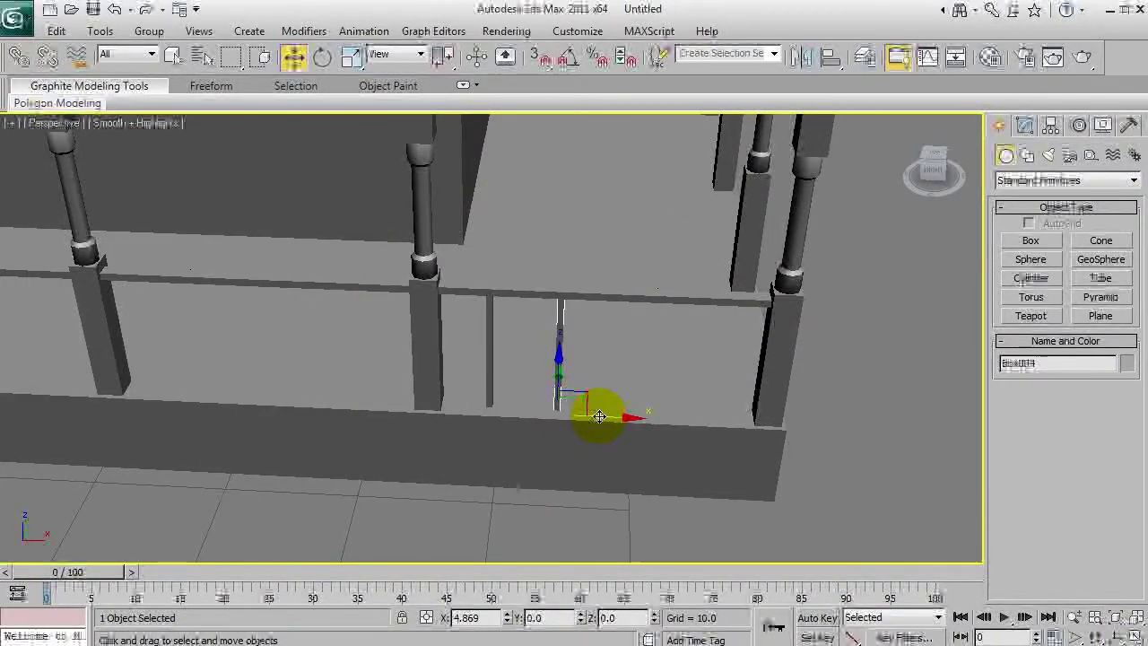
{"action": "left_click", "coordinate": [577, 409]}
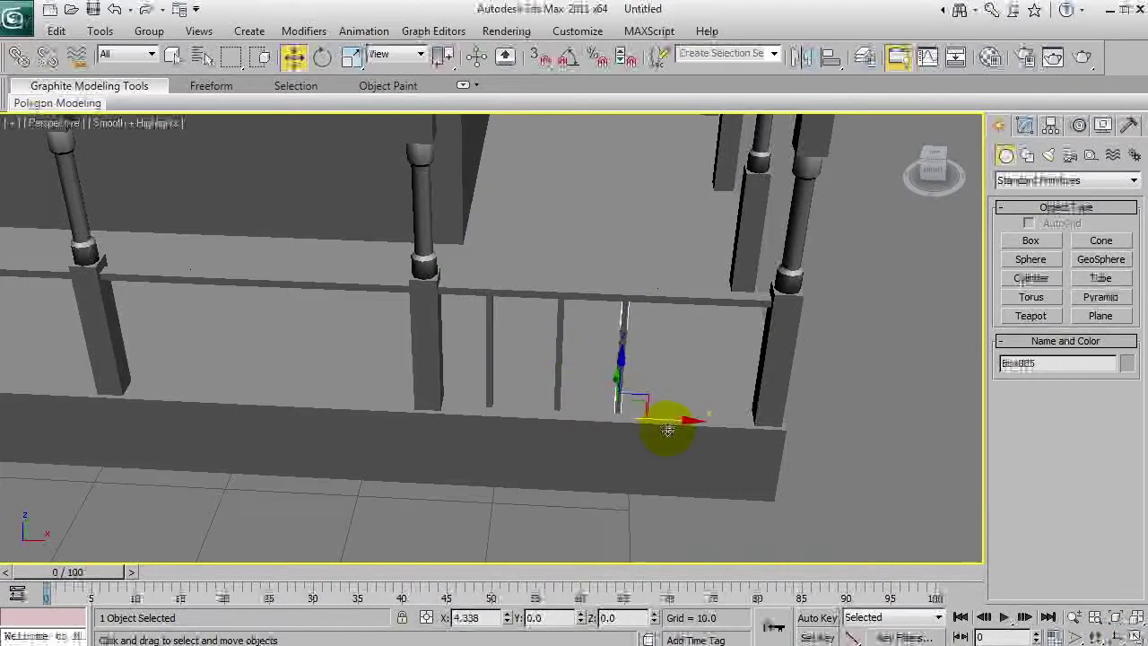
{"action": "left_click_drag", "start_coordinate": [667, 432], "coordinate": [731, 427], "text": "shift"}
{"action": "left_click", "coordinate": [645, 410]}
{"action": "left_click", "coordinate": [602, 411]}
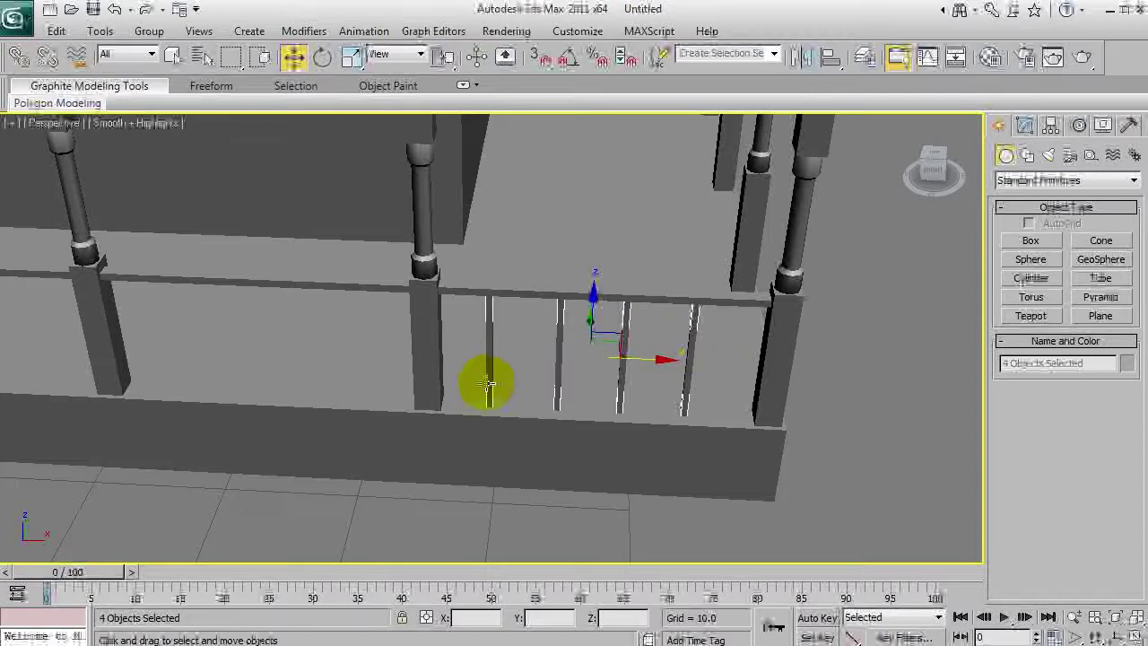
Collapse the four selected balusters into one object and convert it to Editable Poly.
{"action": "middle_click_drag", "start_coordinate": [476, 392], "coordinate": [768, 385]}
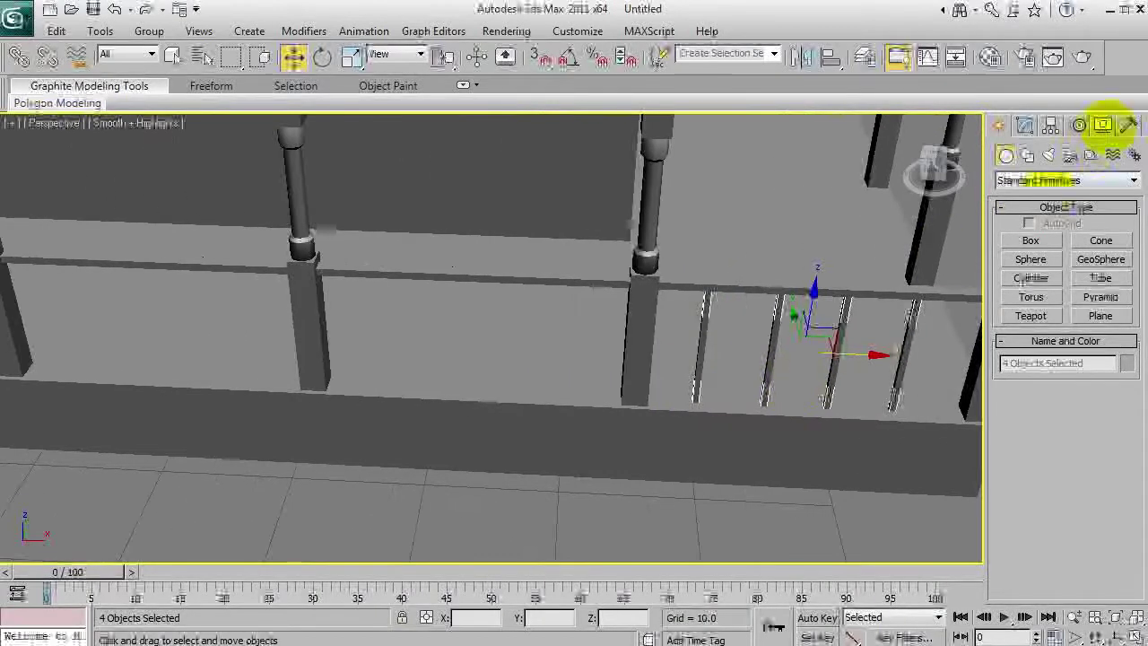
{"action": "left_click", "coordinate": [1129, 124]}
{"action": "left_click", "coordinate": [1066, 265]}
{"action": "left_click", "coordinate": [1065, 472]}
{"action": "left_click", "coordinate": [1065, 265]}
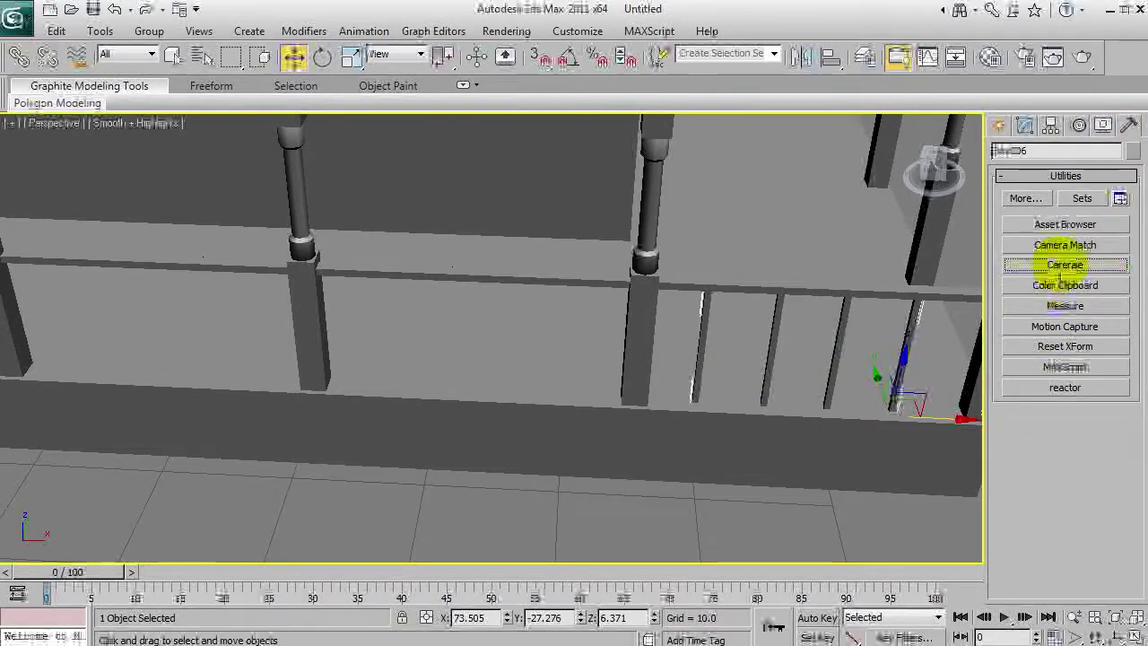
{"action": "left_click", "coordinate": [1025, 125]}
{"action": "right_click", "coordinate": [1040, 201]}
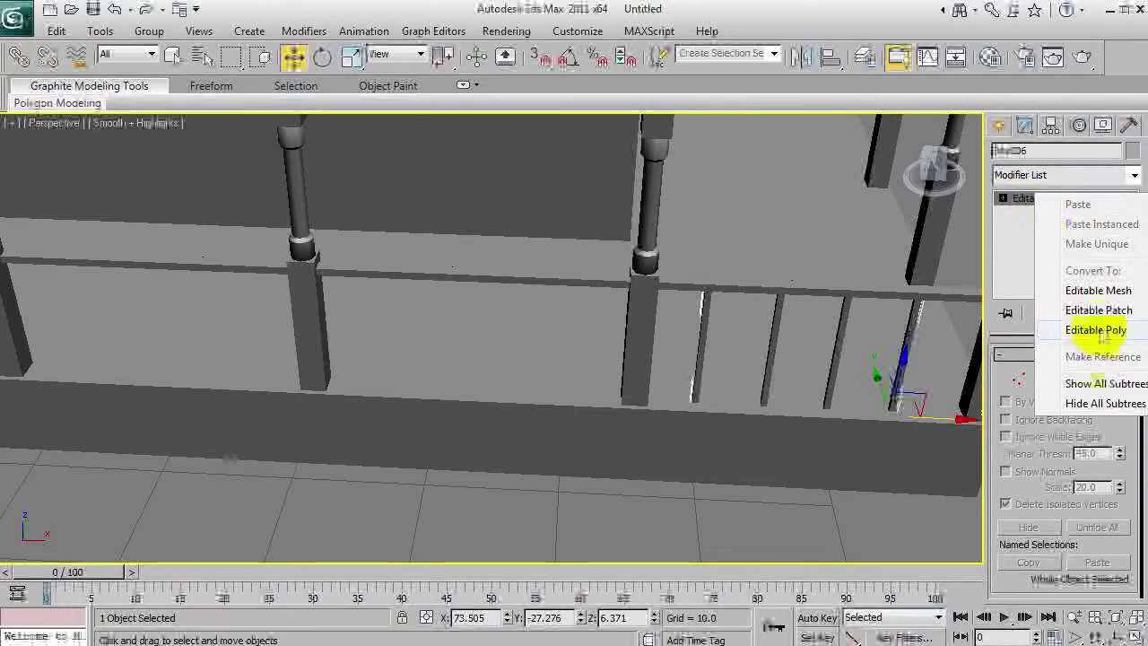
{"action": "left_click", "coordinate": [942, 332]}
Copy the baluster set along X into the other two front bays, at about X 50.6 and X 27.0.
{"action": "left_click_drag", "start_coordinate": [931, 418], "coordinate": [625, 418], "text": "shift"}
{"action": "left_click", "coordinate": [575, 410]}
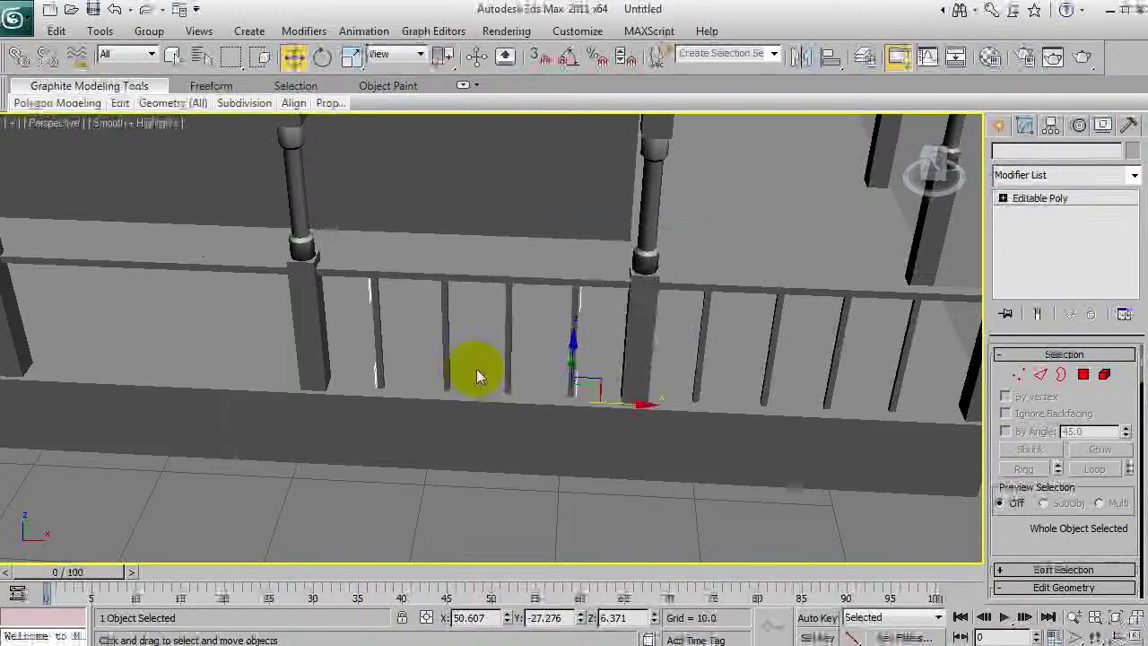
{"action": "mouse_move", "coordinate": [475, 371]}
{"action": "middle_mouse_down", "text": "alt"}
{"action": "mouse_move", "coordinate": [741, 343]}
{"action": "mouse_move", "coordinate": [886, 394]}
{"action": "middle_mouse_up", "text": "alt"}
{"action": "mouse_move", "coordinate": [897, 387]}
{"action": "left_mouse_down", "text": "shift"}
{"action": "mouse_move", "coordinate": [559, 385]}
{"action": "mouse_move", "coordinate": [569, 390]}
{"action": "mouse_move", "coordinate": [559, 403]}
{"action": "left_mouse_up", "text": "shift"}
{"action": "left_click", "coordinate": [575, 409]}
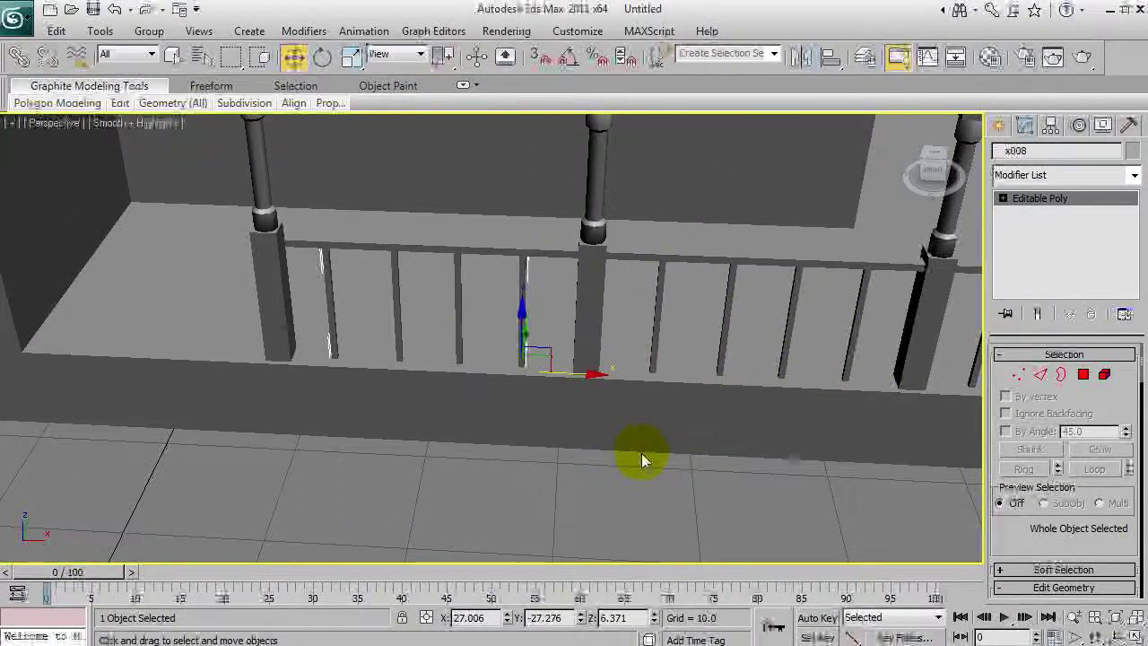
Copy the front baluster set beside the corner column, rotated 90° about Z with angle snap on.
{"action": "mouse_move", "coordinate": [643, 459]}
{"action": "middle_mouse_down"}
{"action": "mouse_move", "coordinate": [421, 461]}
{"action": "mouse_move", "coordinate": [412, 367]}
{"action": "mouse_move", "coordinate": [272, 366]}
{"action": "middle_mouse_up"}
{"action": "scroll", "coordinate": [412, 461], "scroll_direction": "down", "scroll_amount": 5}
{"action": "scroll", "coordinate": [409, 455], "scroll_direction": "up", "scroll_amount": 2}
{"action": "left_click", "coordinate": [400, 379]}
{"action": "left_click", "coordinate": [401, 381]}
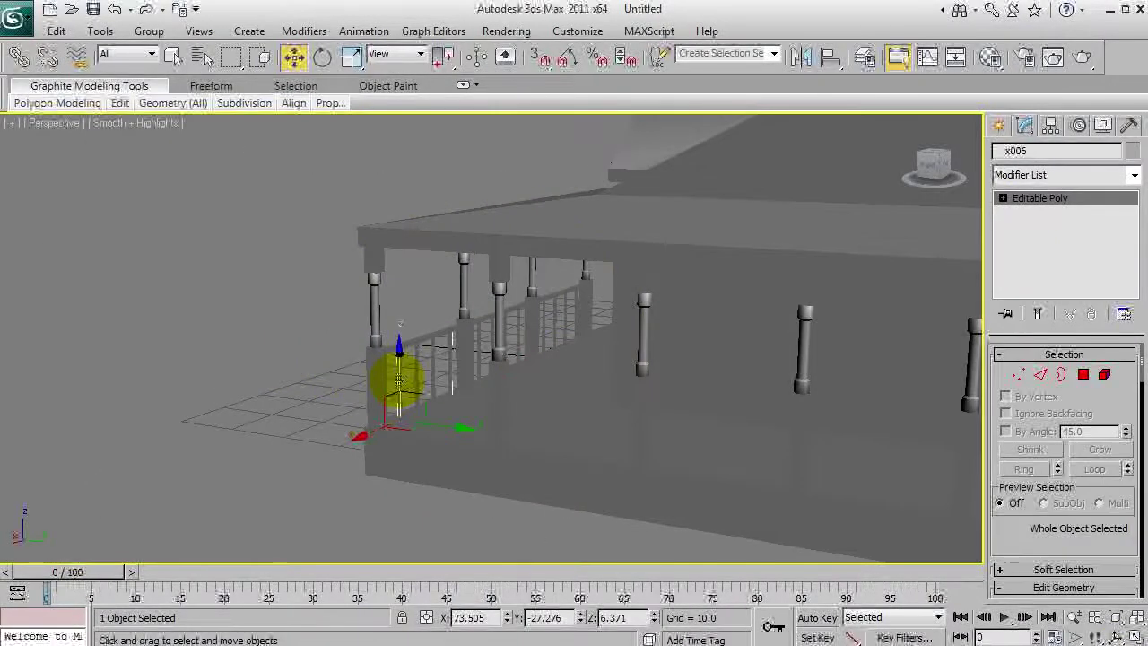
{"action": "key", "text": "e"}
{"action": "mouse_move", "coordinate": [438, 439]}
{"action": "left_mouse_down", "text": "shift"}
{"action": "mouse_move", "coordinate": [474, 435]}
{"action": "mouse_move", "coordinate": [499, 450]}
{"action": "left_mouse_up", "text": "shift"}
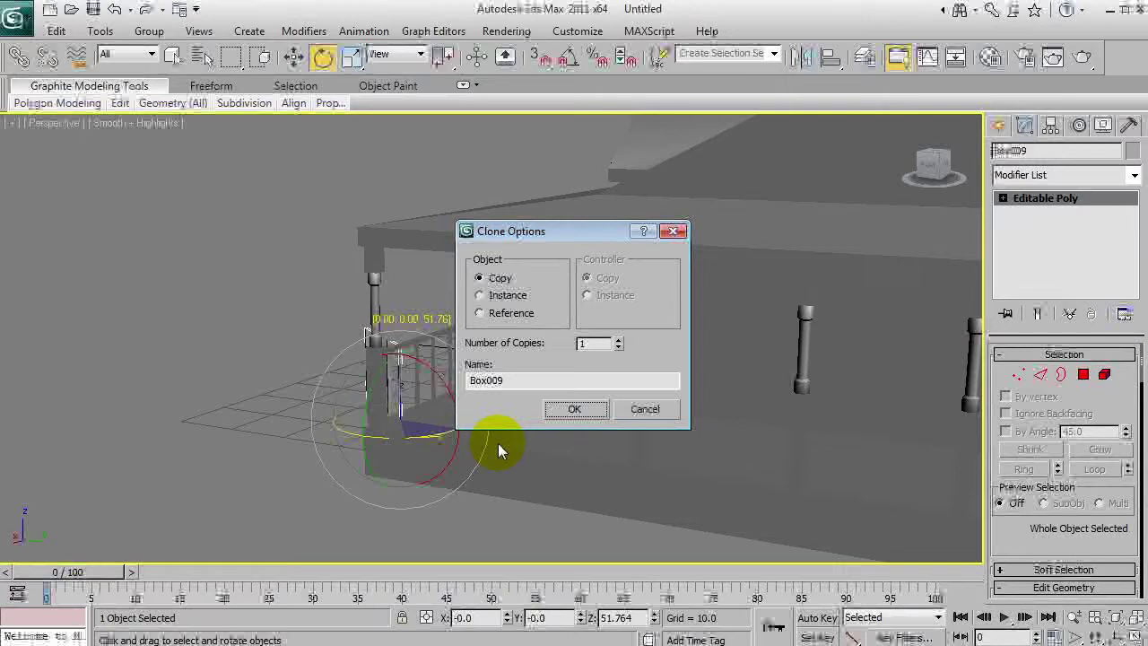
{"action": "left_click", "coordinate": [628, 410]}
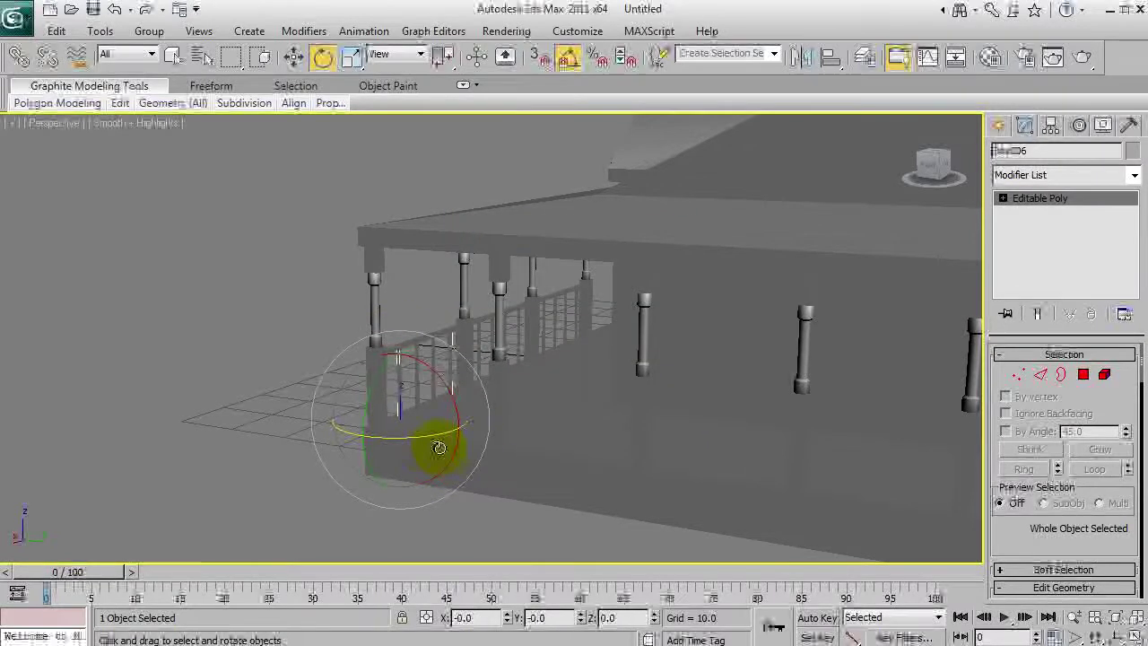
{"action": "left_click_drag", "start_coordinate": [385, 438], "coordinate": [458, 448], "text": "shift"}
{"action": "left_click", "coordinate": [576, 409]}
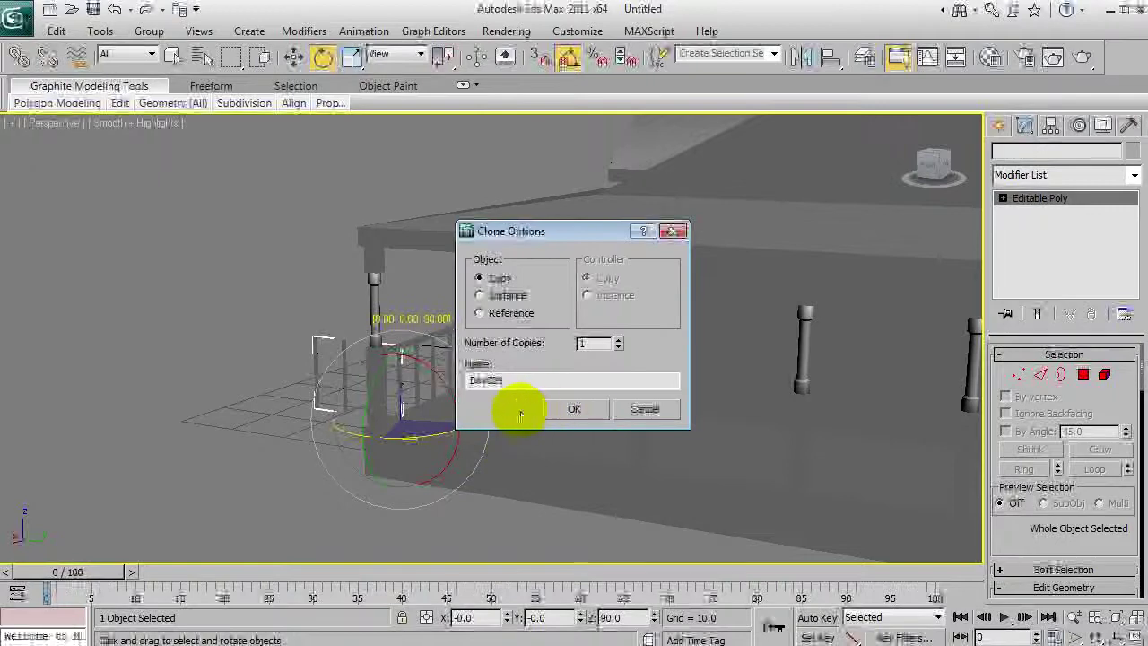
Move the rotated baluster set into the first side bay, at about X 79.5, Y -8.9.
{"action": "key", "text": "ctrl+r"}
{"action": "left_click_drag", "start_coordinate": [459, 397], "coordinate": [564, 484]}
{"action": "right_click", "coordinate": [564, 484]}
{"action": "middle_click_drag", "start_coordinate": [557, 448], "coordinate": [397, 274]}
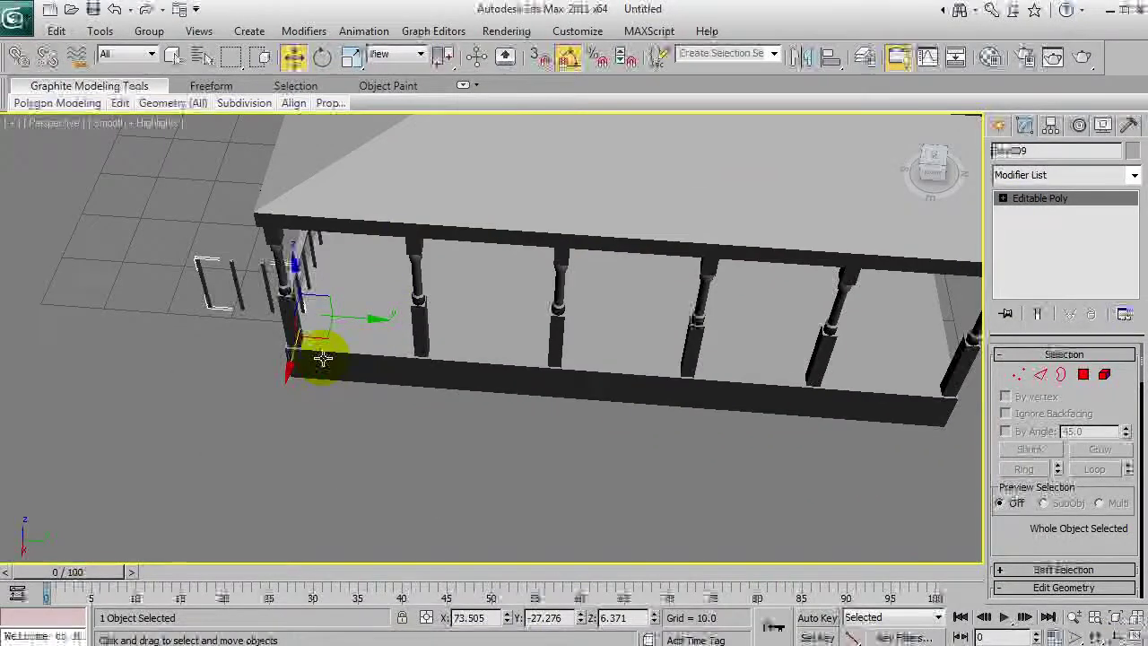
{"action": "left_click_drag", "start_coordinate": [291, 368], "coordinate": [283, 394]}
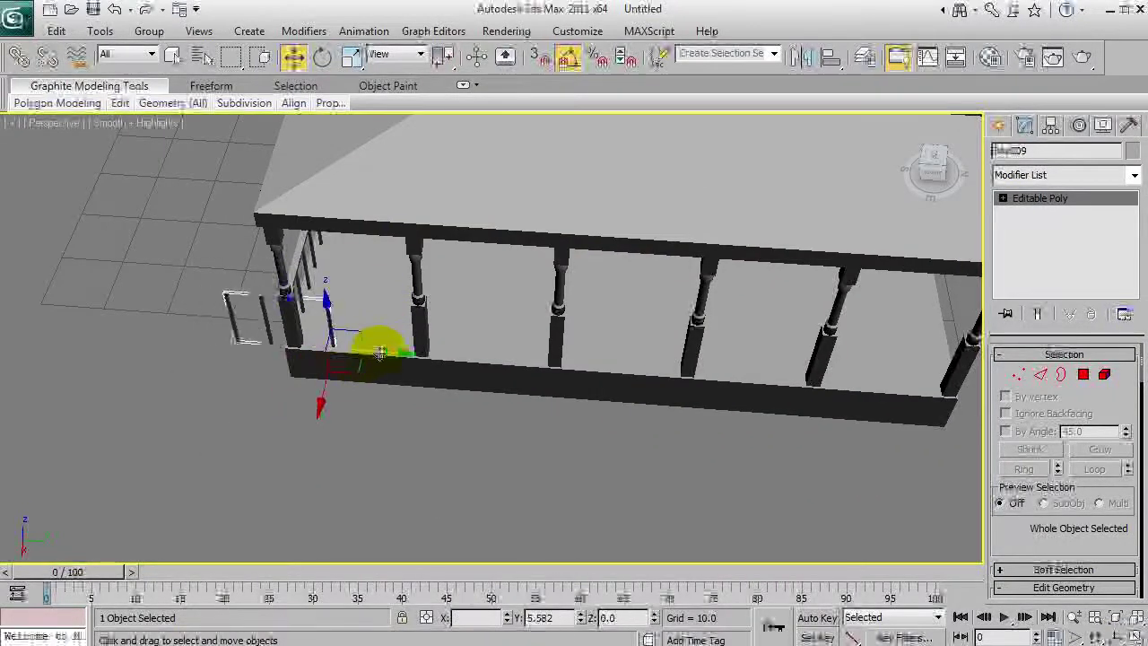
{"action": "key", "text": "ctrl+r"}
{"action": "left_click_drag", "start_coordinate": [485, 354], "coordinate": [443, 328]}
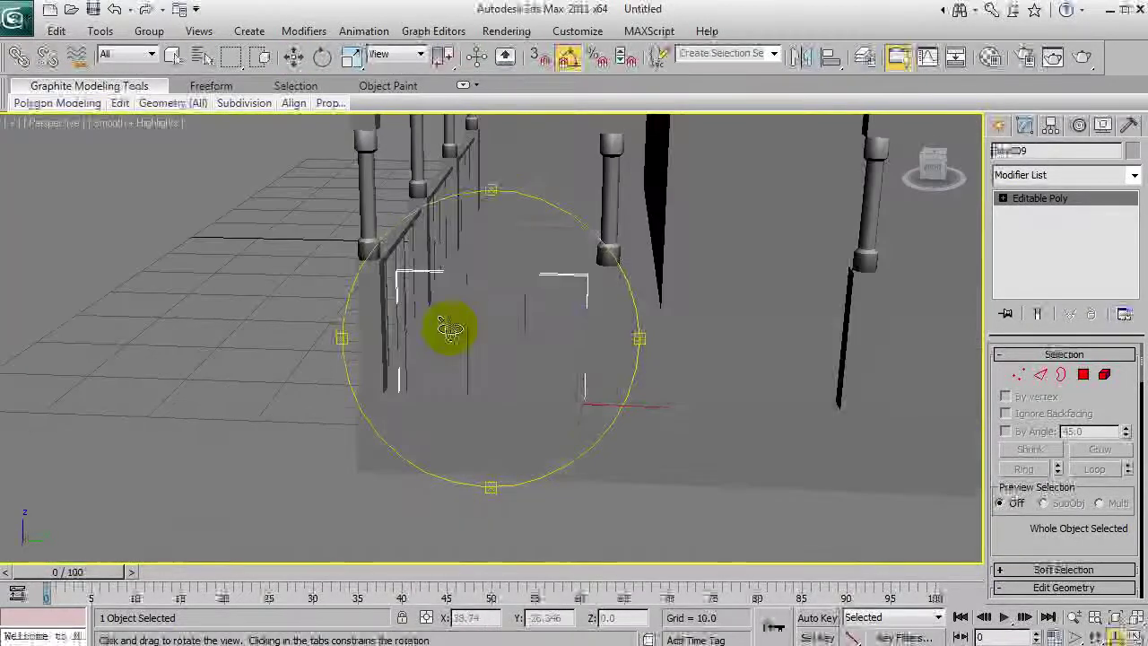
{"action": "key", "text": "w"}
{"action": "left_click_drag", "start_coordinate": [630, 402], "coordinate": [642, 406]}
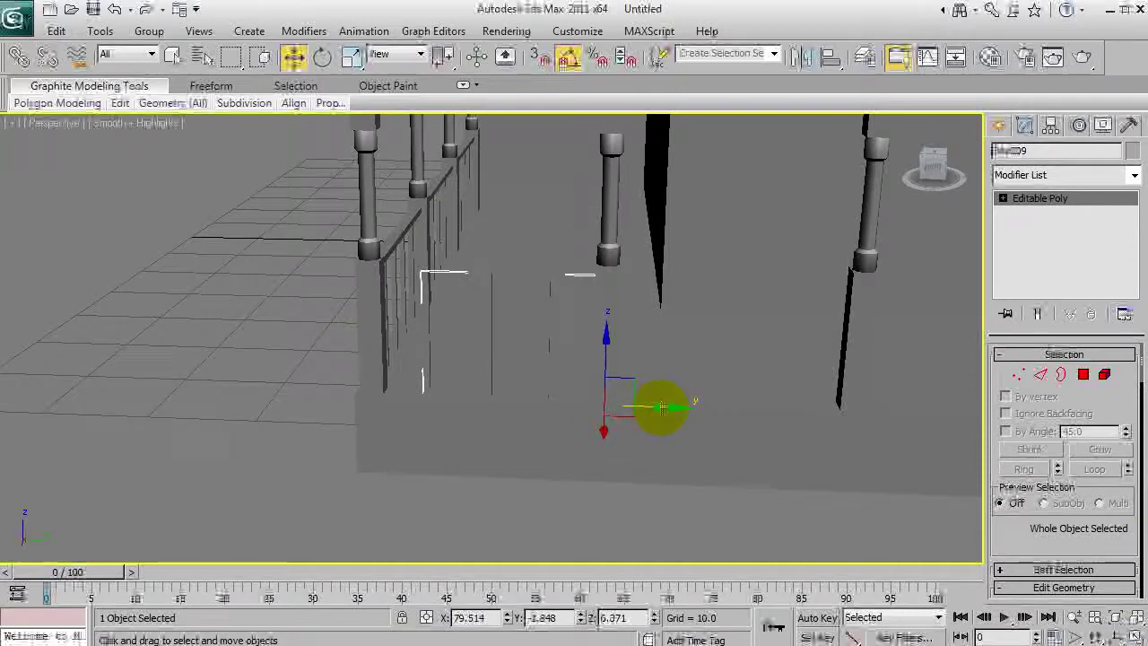
{"action": "middle_click_drag", "start_coordinate": [661, 408], "coordinate": [551, 383], "text": "alt"}
Delete the baluster element overlapping the second side column, leaving three balusters in the side set.
{"action": "left_click", "coordinate": [557, 490]}
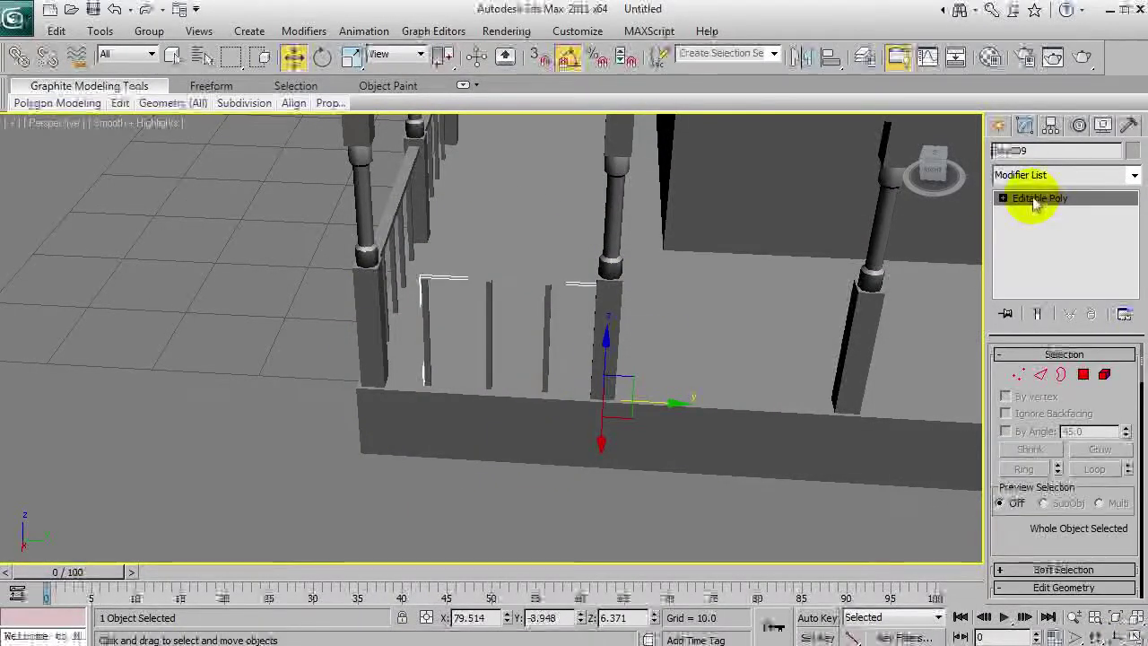
{"action": "left_click", "coordinate": [1038, 269]}
{"action": "key", "text": "F3"}
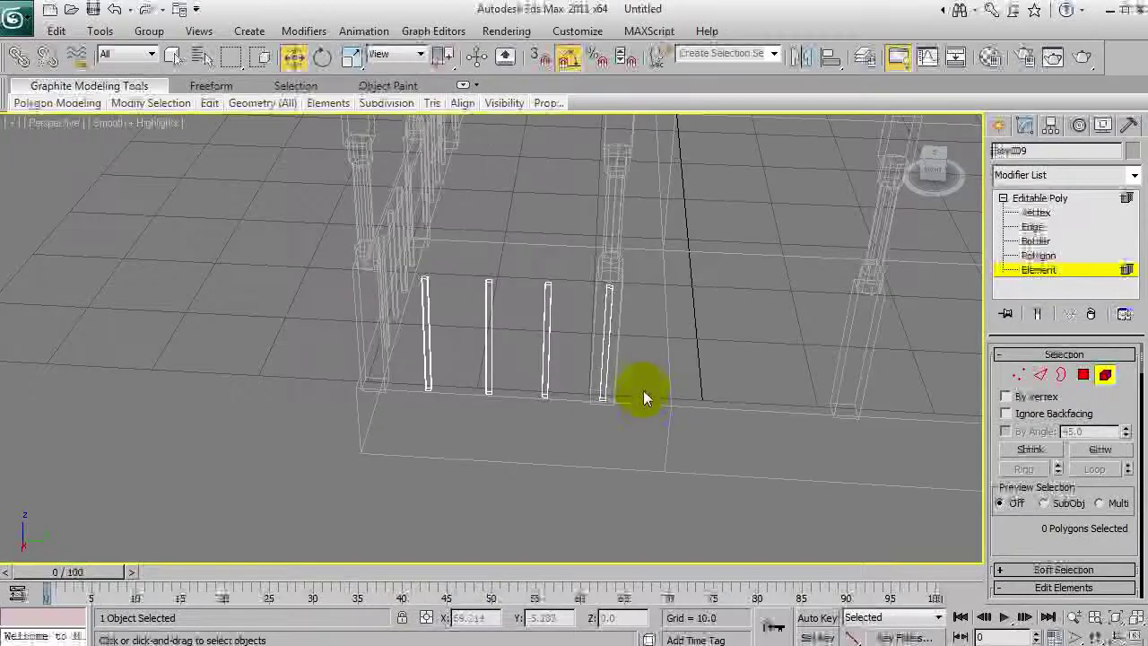
{"action": "left_click_drag", "start_coordinate": [633, 411], "coordinate": [643, 432]}
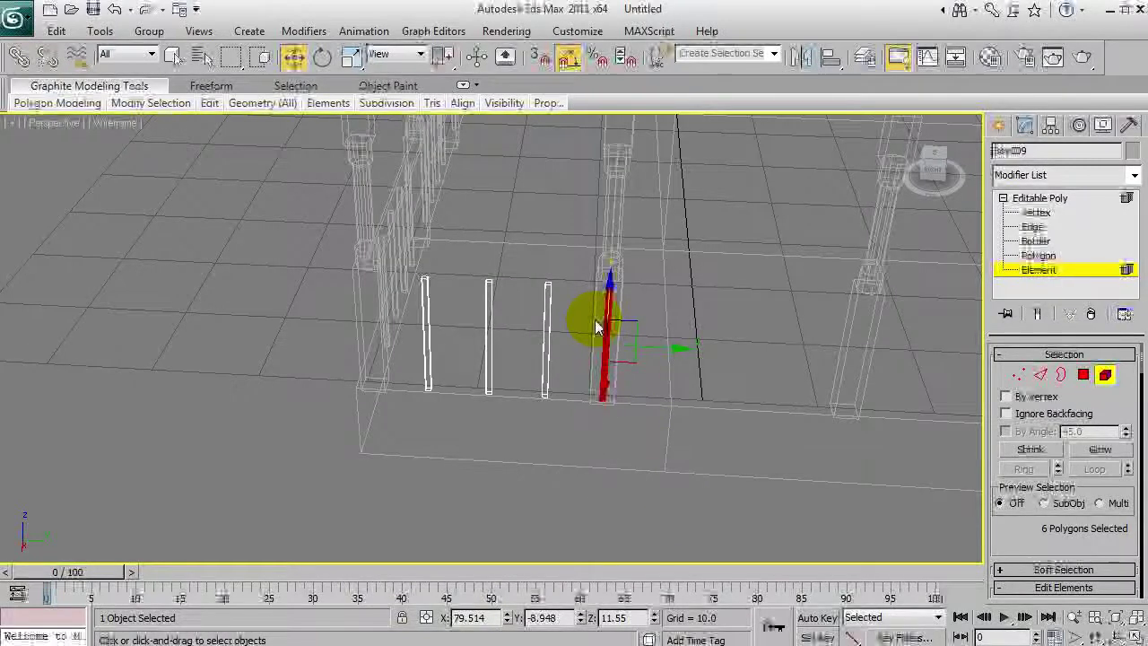
{"action": "left_click", "coordinate": [550, 326]}
{"action": "left_click", "coordinate": [546, 328]}
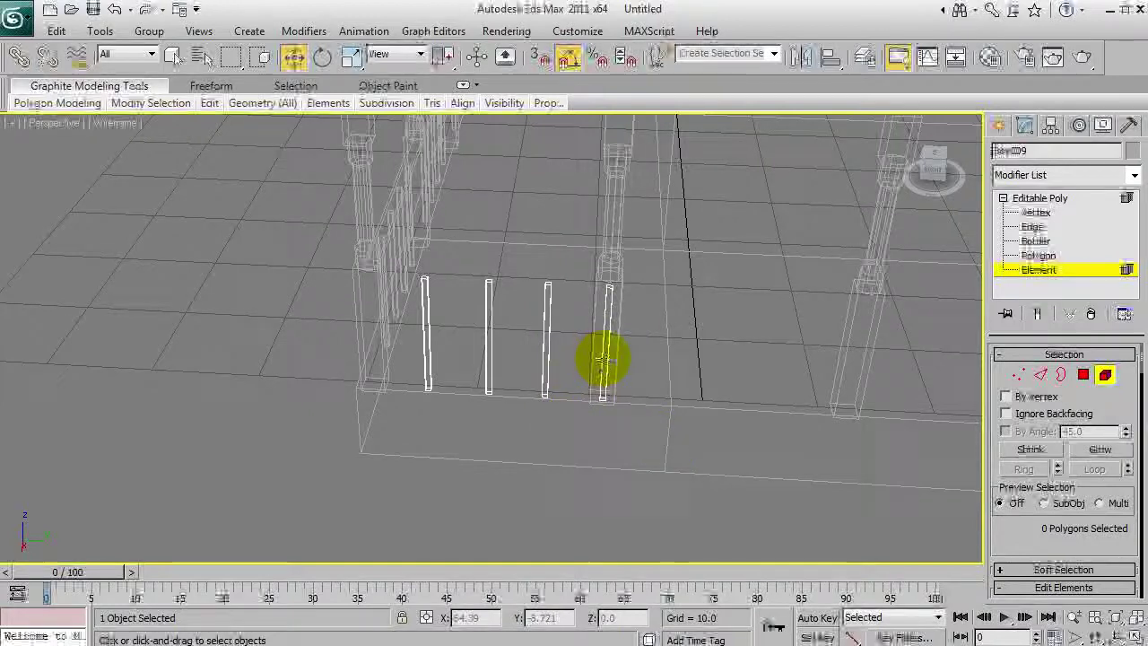
{"action": "left_click", "coordinate": [1047, 201]}
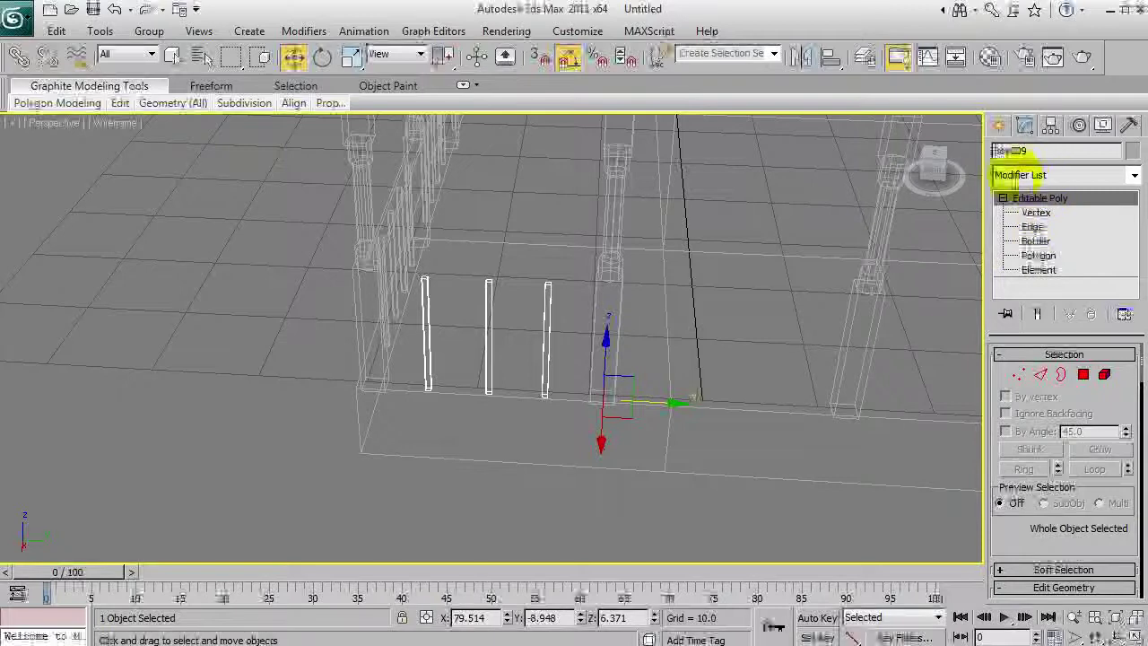
{"action": "key", "text": "F3"}
Copy the three-baluster set along Y into the remaining four side bays, with one at about Y 28.6 and the last at 64.6.
{"action": "middle_click_drag", "start_coordinate": [756, 389], "coordinate": [606, 338]}
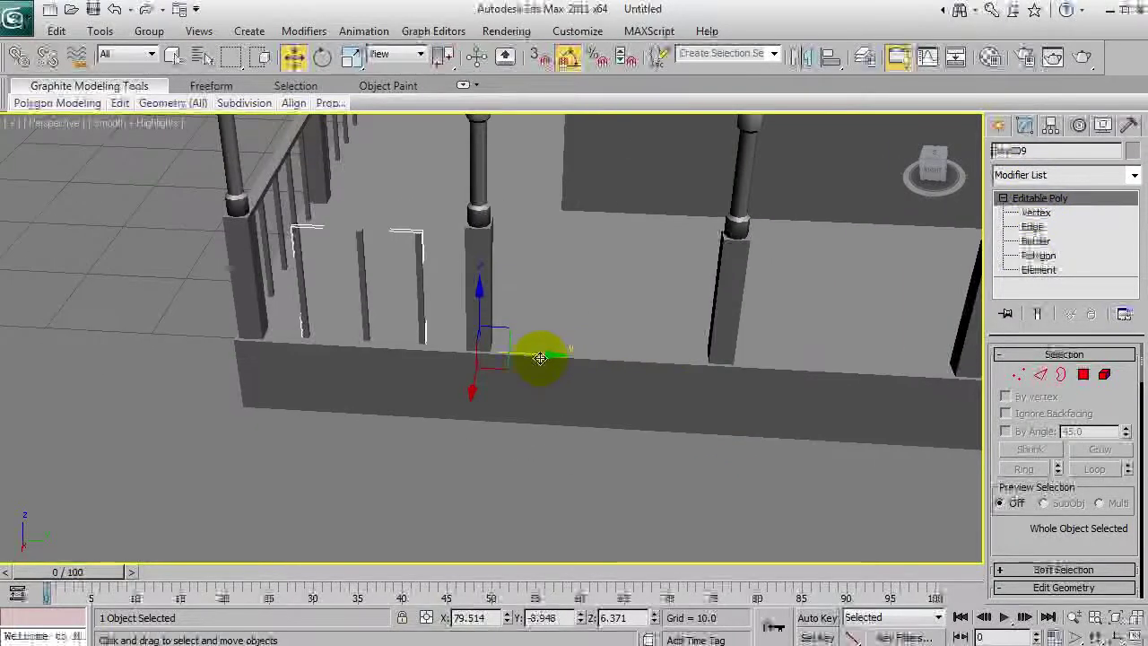
{"action": "mouse_move", "coordinate": [540, 357]}
{"action": "left_mouse_down", "text": "shift"}
{"action": "mouse_move", "coordinate": [594, 347]}
{"action": "mouse_move", "coordinate": [773, 356]}
{"action": "mouse_move", "coordinate": [728, 358]}
{"action": "left_mouse_up", "text": "shift"}
{"action": "key", "text": "Return"}
{"action": "middle_click_drag", "start_coordinate": [917, 311], "coordinate": [508, 287]}
{"action": "mouse_move", "coordinate": [346, 339]}
{"action": "left_mouse_down", "text": "shift"}
{"action": "mouse_move", "coordinate": [595, 350]}
{"action": "mouse_move", "coordinate": [583, 351]}
{"action": "left_mouse_up", "text": "shift"}
{"action": "key", "text": "Return"}
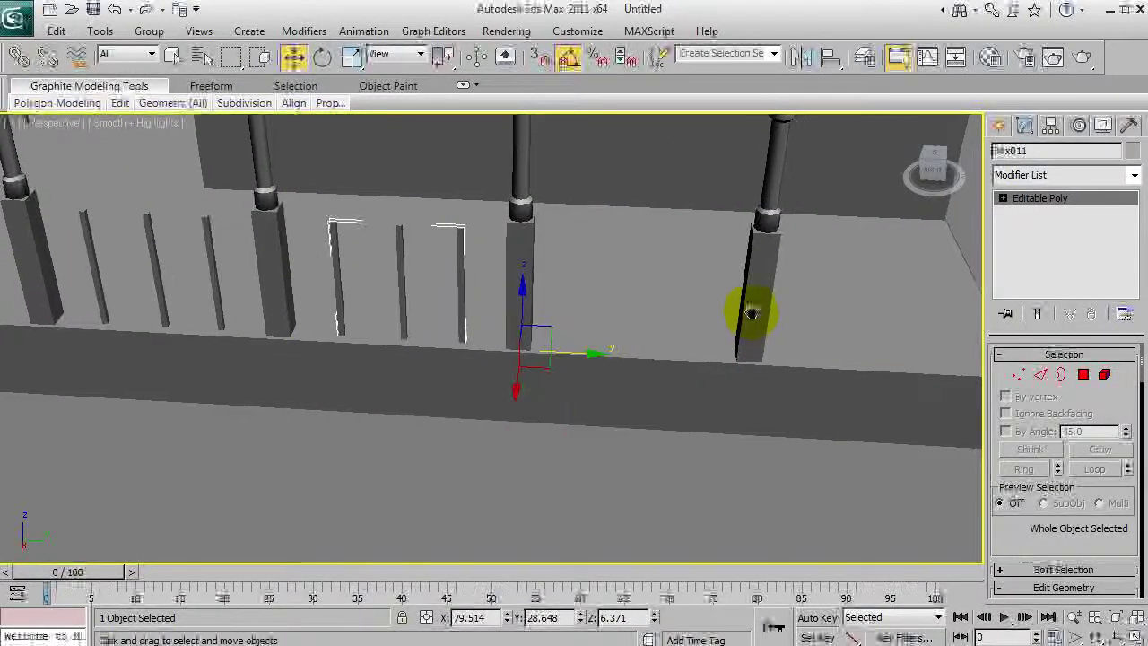
{"action": "middle_click_drag", "start_coordinate": [751, 313], "coordinate": [484, 314]}
{"action": "mouse_move", "coordinate": [321, 358]}
{"action": "left_mouse_down", "text": "shift"}
{"action": "mouse_move", "coordinate": [545, 366]}
{"action": "mouse_move", "coordinate": [501, 357]}
{"action": "mouse_move", "coordinate": [799, 390]}
{"action": "mouse_move", "coordinate": [722, 414]}
{"action": "left_mouse_up", "text": "shift"}
{"action": "key", "text": "Return"}
{"action": "left_click", "coordinate": [596, 412]}
Copy the last side baluster set rotated -90° about Z to fill the back end of the porch.
{"action": "key", "text": "ctrl+r"}
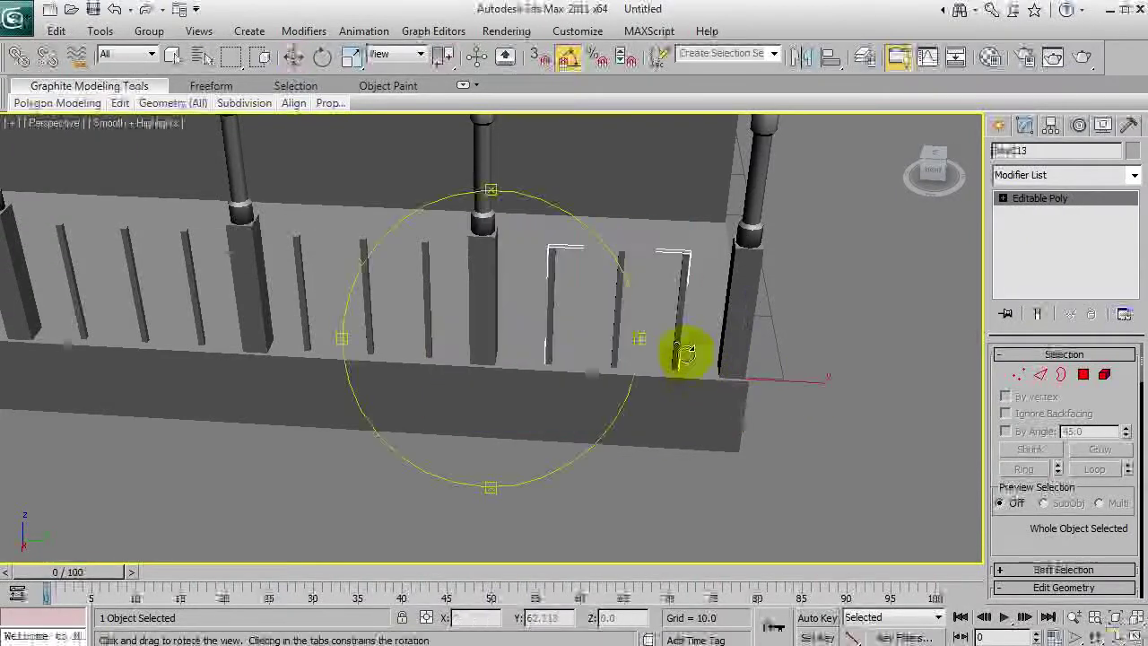
{"action": "mouse_move", "coordinate": [662, 326]}
{"action": "left_mouse_down"}
{"action": "mouse_move", "coordinate": [612, 335]}
{"action": "mouse_move", "coordinate": [467, 308]}
{"action": "mouse_move", "coordinate": [479, 325]}
{"action": "left_mouse_up"}
{"action": "key", "text": "e"}
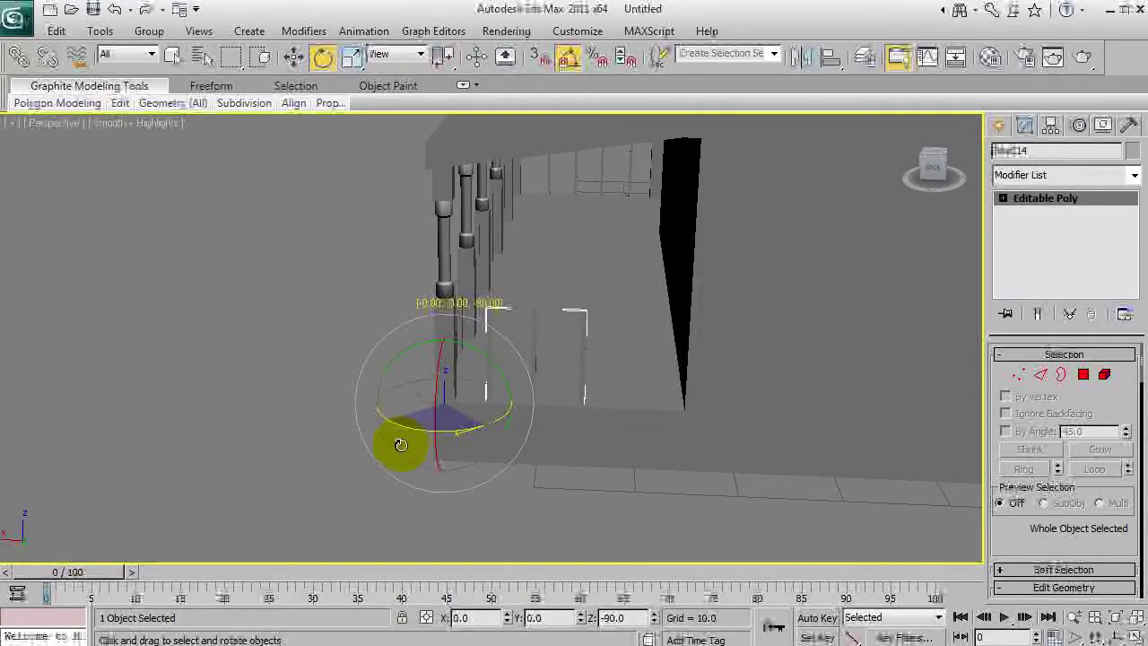
{"action": "left_click_drag", "start_coordinate": [401, 445], "coordinate": [403, 448], "text": "shift"}
{"action": "left_click", "coordinate": [579, 411]}
{"action": "left_click", "coordinate": [187, 359]}
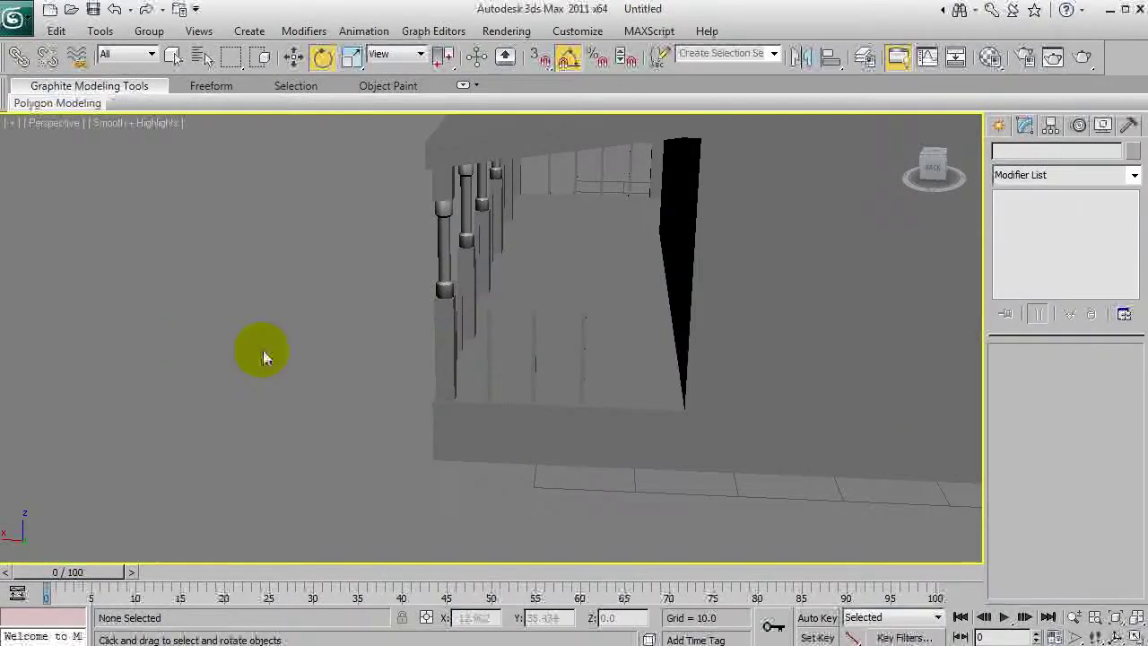
{"action": "scroll", "coordinate": [638, 362], "scroll_direction": "up", "scroll_amount": 3}
{"action": "left_click", "coordinate": [518, 336]}
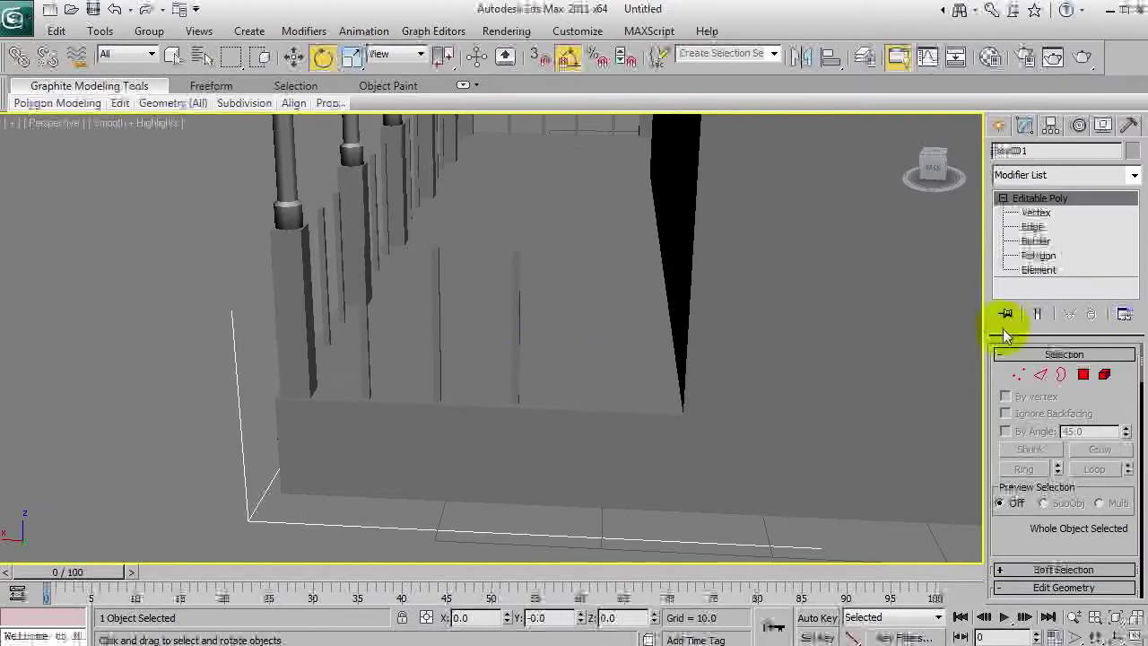
{"action": "left_click", "coordinate": [1091, 270]}
{"action": "left_click", "coordinate": [519, 339]}
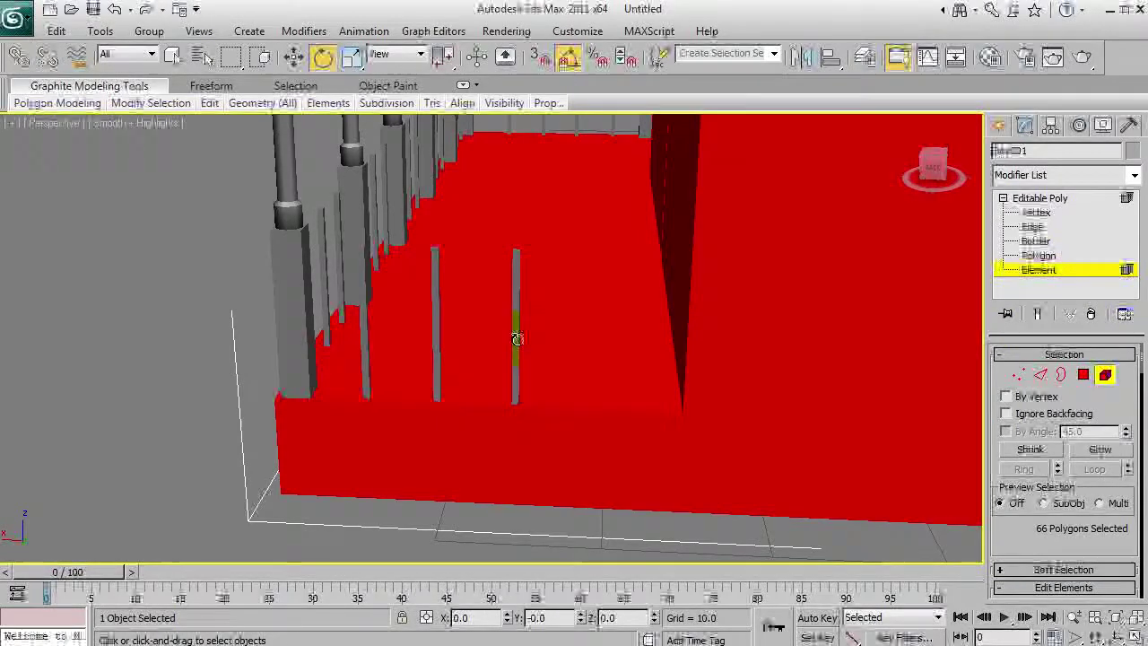
{"action": "left_click", "coordinate": [131, 280]}
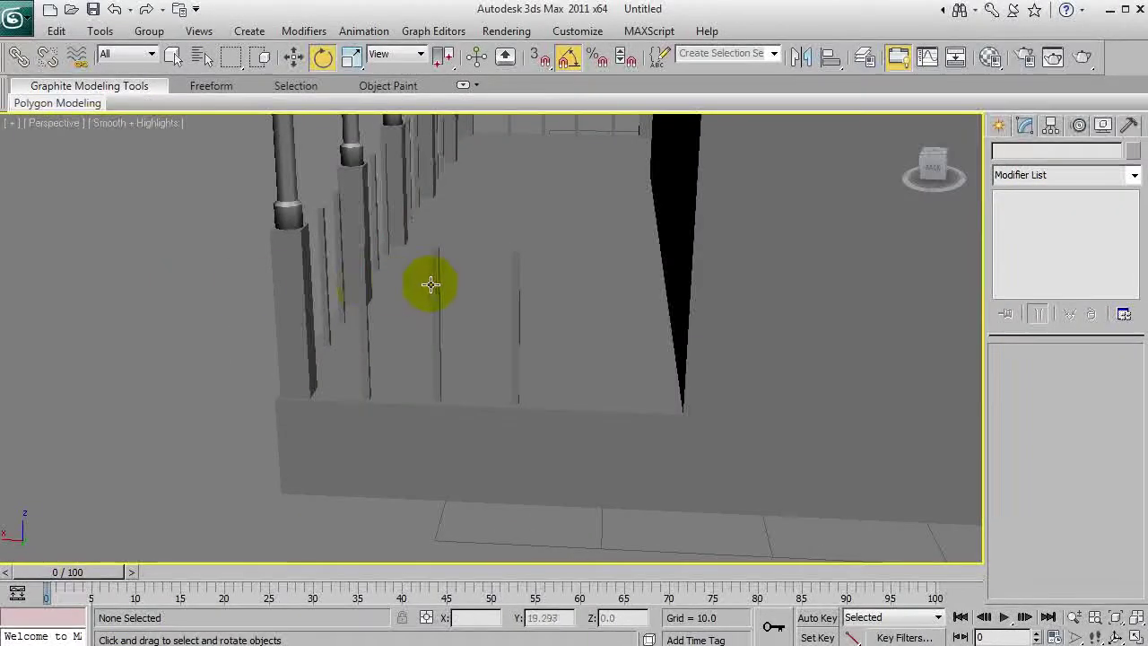
Try cloning the innermost baluster element of the back set along X toward the house wall.
{"action": "left_click", "coordinate": [1003, 198]}
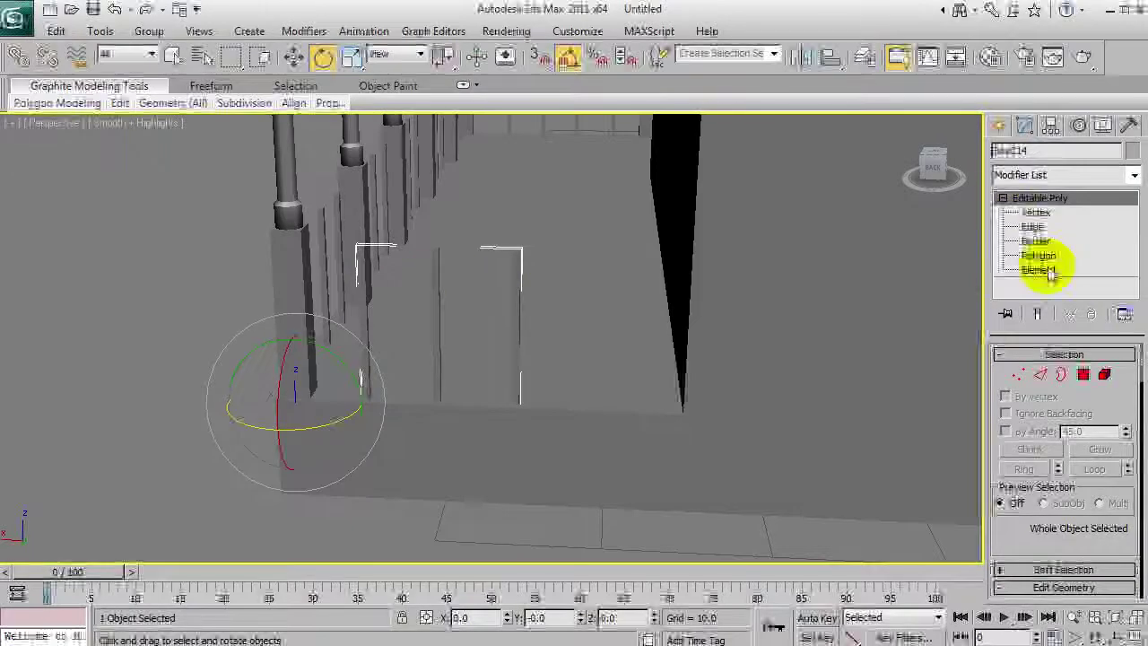
{"action": "left_click", "coordinate": [1038, 270]}
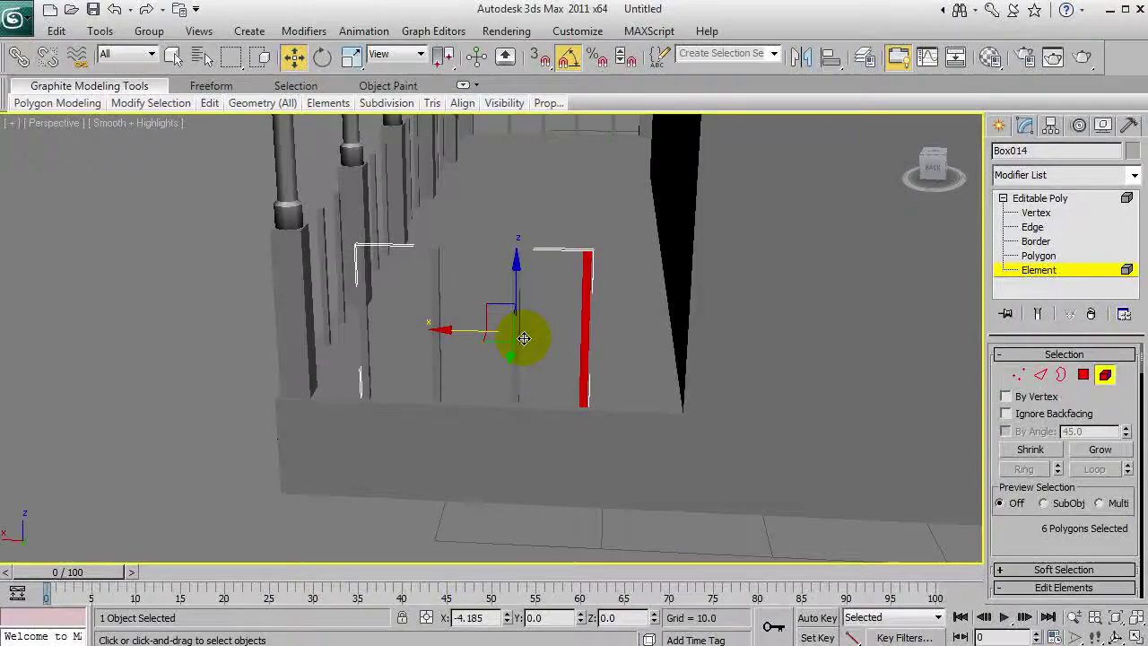
{"action": "left_click_drag", "start_coordinate": [523, 338], "coordinate": [475, 339], "text": "shift"}
{"action": "left_click", "coordinate": [638, 311]}
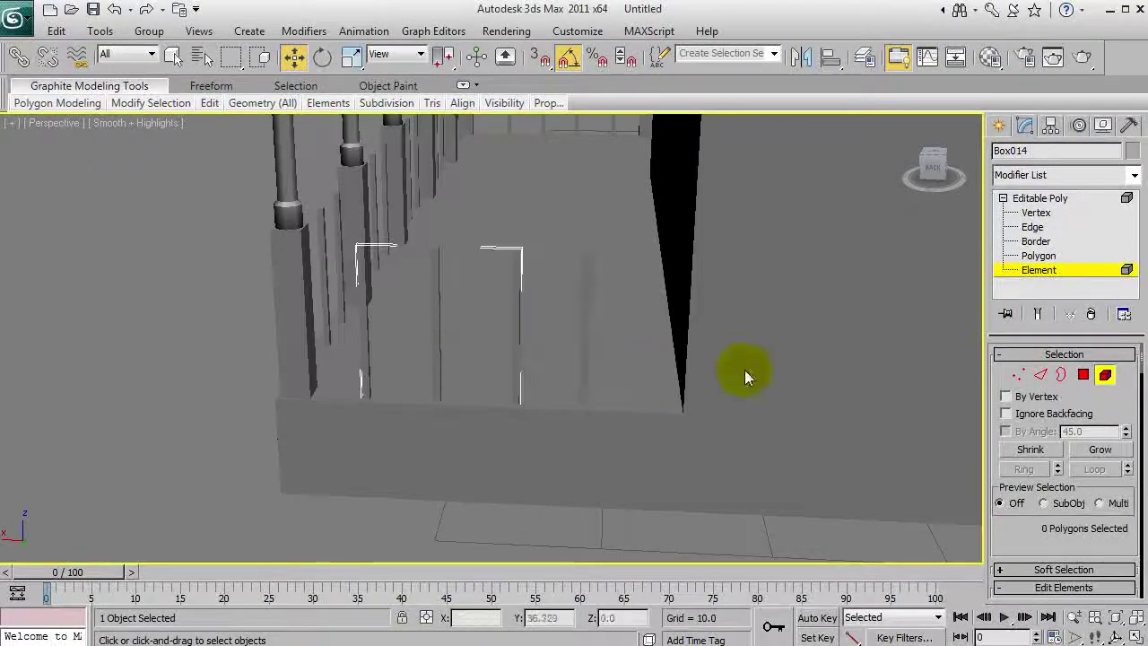
{"action": "left_click", "coordinate": [1049, 198]}
Delete the separate baluster clone nearest the house wall at the porch's back end.
{"action": "left_click", "coordinate": [380, 365]}
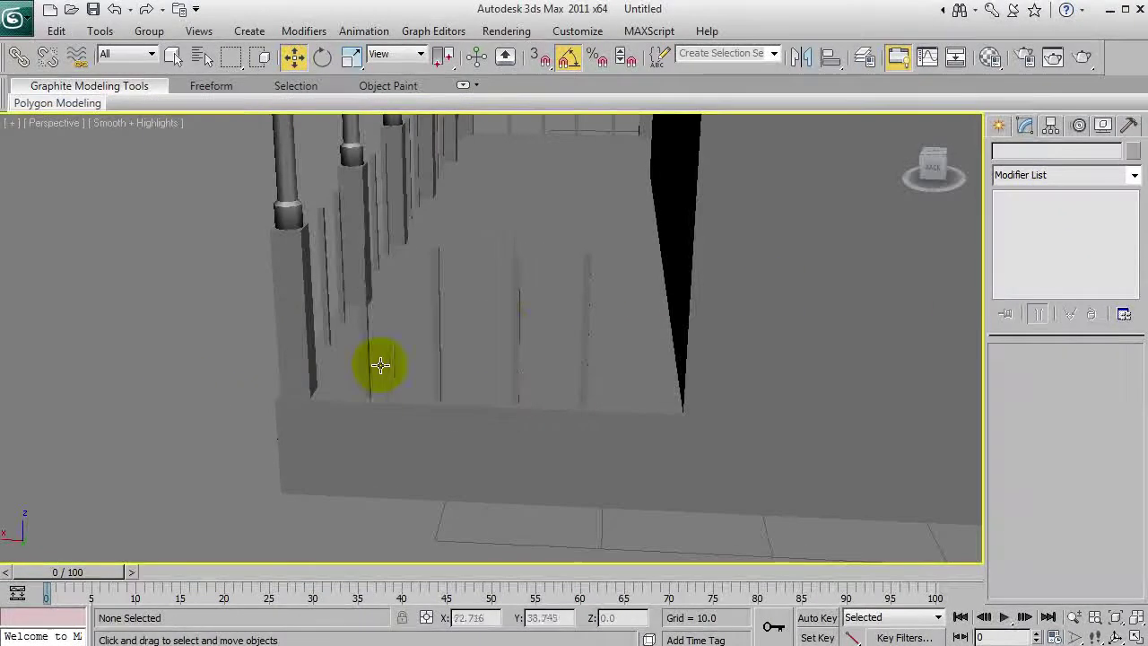
{"action": "left_click", "coordinate": [518, 333]}
{"action": "left_click", "coordinate": [519, 332]}
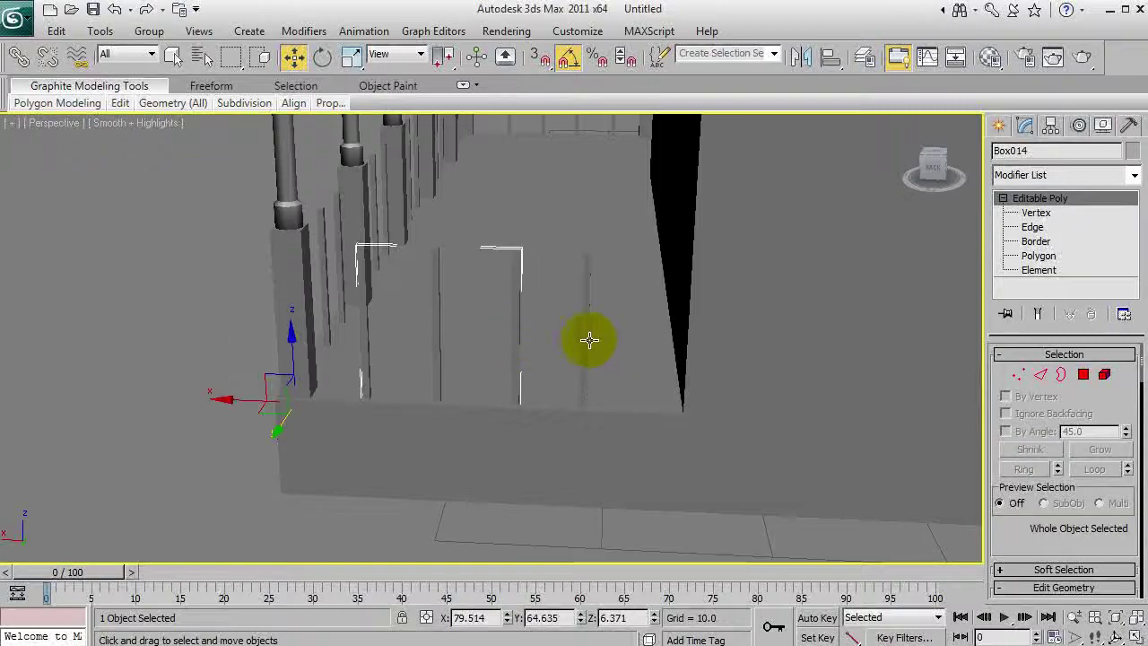
{"action": "left_click", "coordinate": [587, 339]}
{"action": "left_click", "coordinate": [587, 337]}
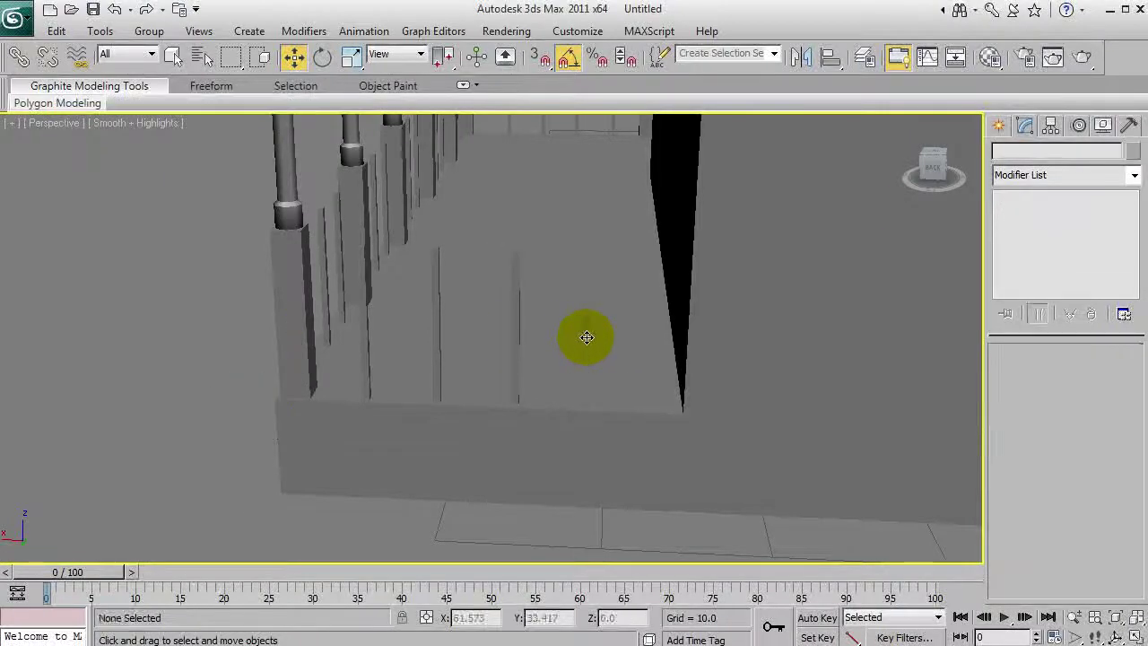
Clone the back set's innermost baluster to about X 61.1 as an element, and shift the whole set along X to about 78.4.
{"action": "left_click", "coordinate": [512, 320]}
{"action": "left_click", "coordinate": [1037, 270]}
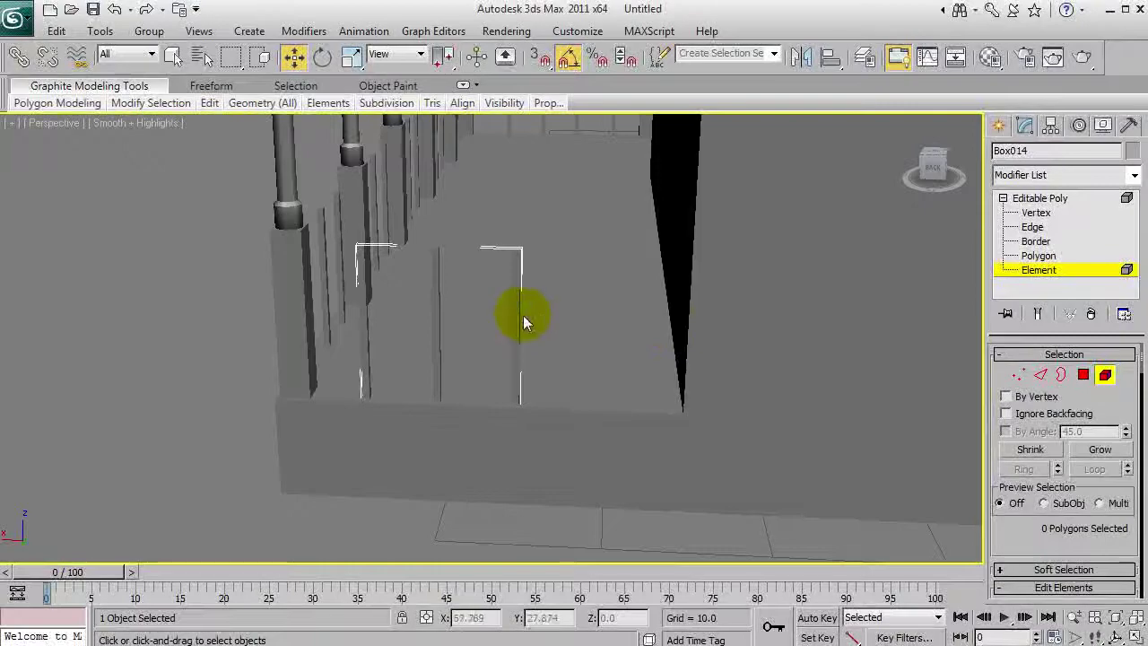
{"action": "left_click_drag", "start_coordinate": [457, 327], "coordinate": [531, 339], "text": "shift"}
{"action": "left_click", "coordinate": [490, 390]}
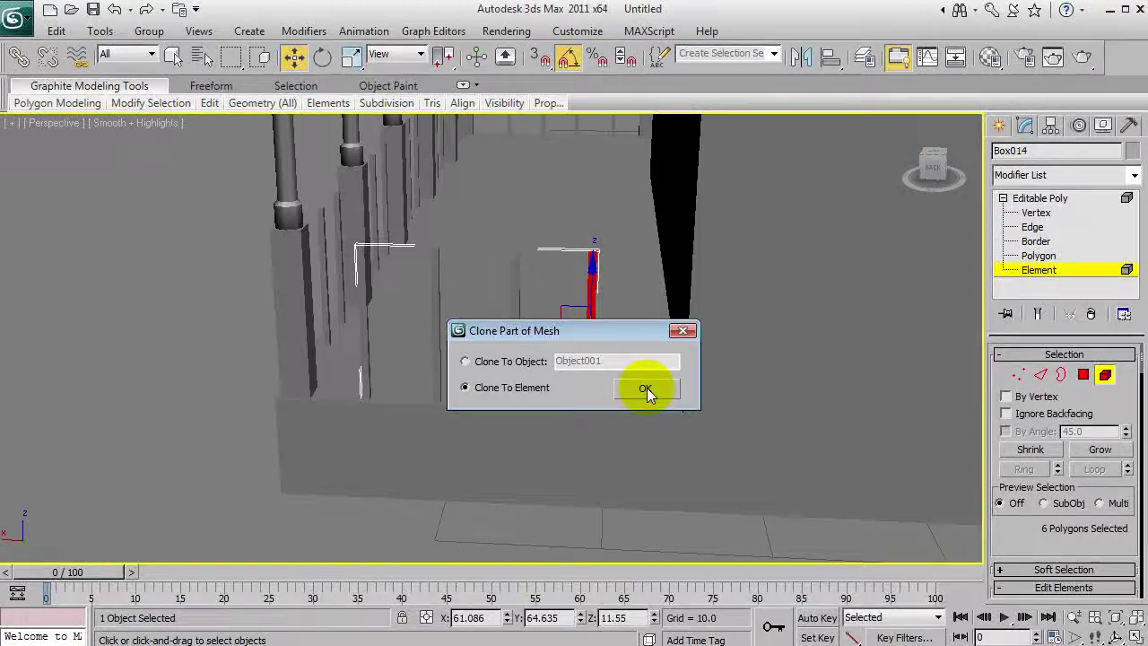
{"action": "left_click", "coordinate": [488, 361]}
{"action": "left_click_drag", "start_coordinate": [608, 362], "coordinate": [557, 362]}
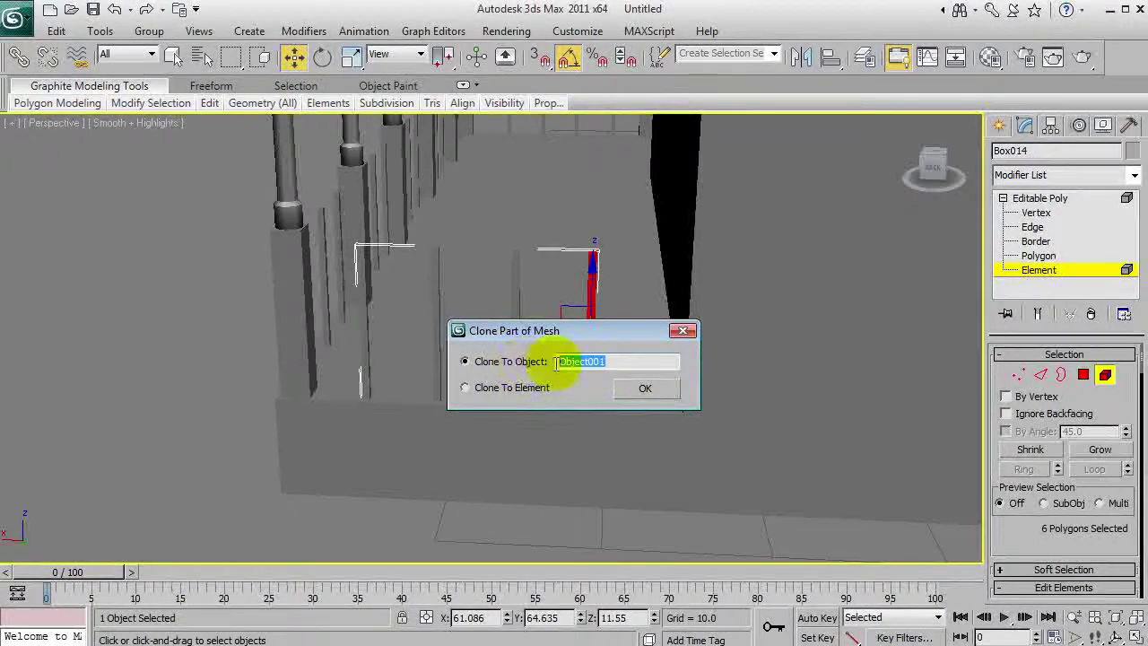
{"action": "left_click", "coordinate": [647, 389]}
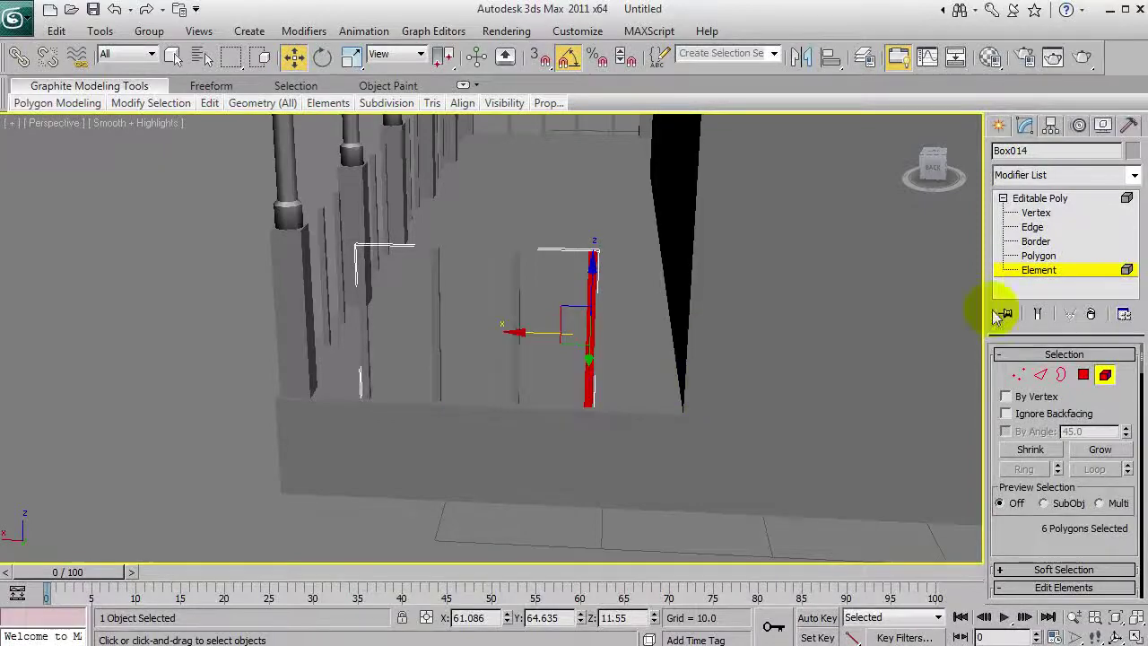
{"action": "left_click", "coordinate": [1051, 197]}
{"action": "mouse_move", "coordinate": [487, 359]}
{"action": "middle_mouse_down", "text": "alt"}
{"action": "mouse_move", "coordinate": [517, 351]}
{"action": "mouse_move", "coordinate": [504, 369]}
{"action": "middle_mouse_up", "text": "alt"}
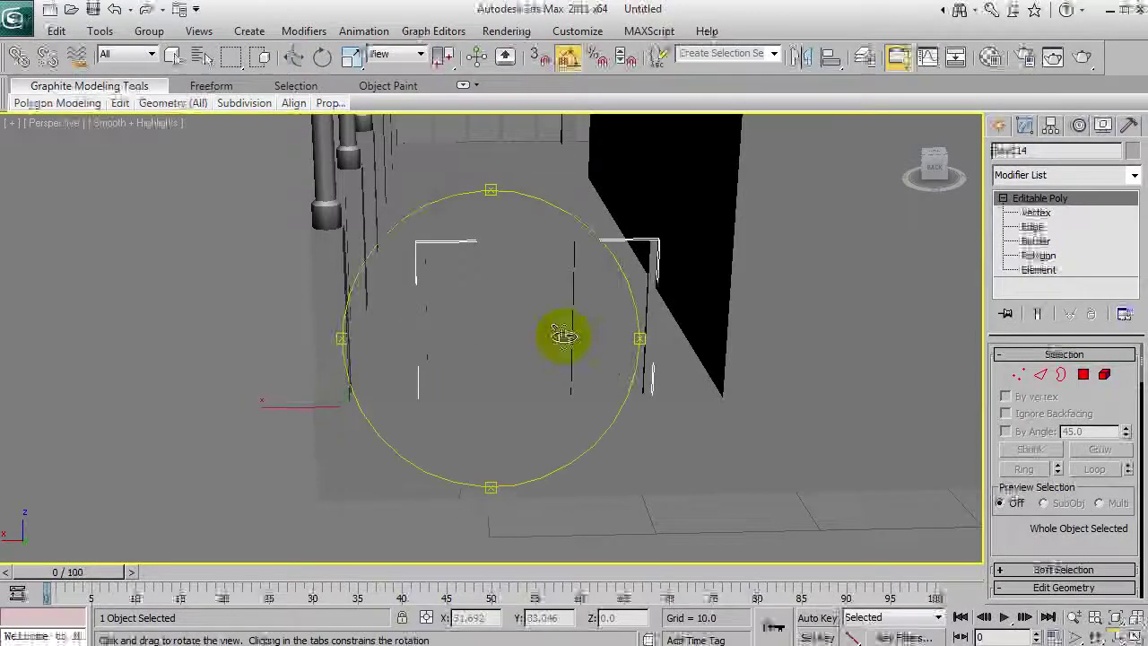
{"action": "middle_click_drag", "start_coordinate": [559, 330], "coordinate": [502, 341], "text": "alt"}
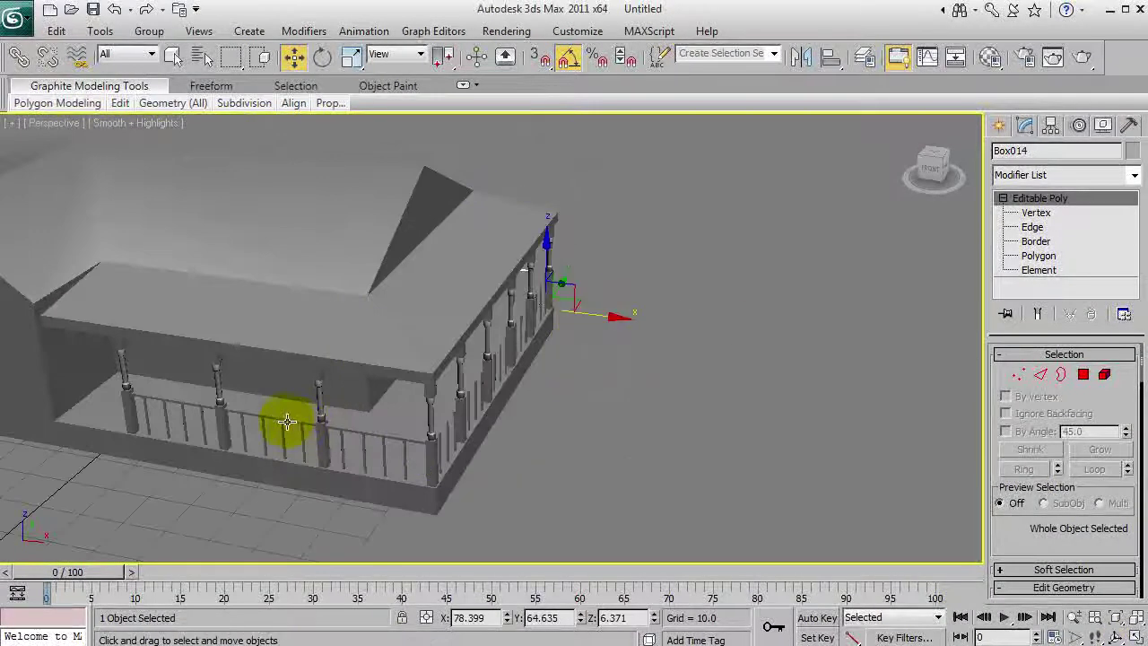
Copy the long front rail rotated 90° about Z.
{"action": "left_click", "coordinate": [287, 423]}
{"action": "key", "text": "e"}
{"action": "left_click_drag", "start_coordinate": [273, 455], "coordinate": [363, 466], "text": "shift"}
{"action": "left_click", "coordinate": [574, 409]}
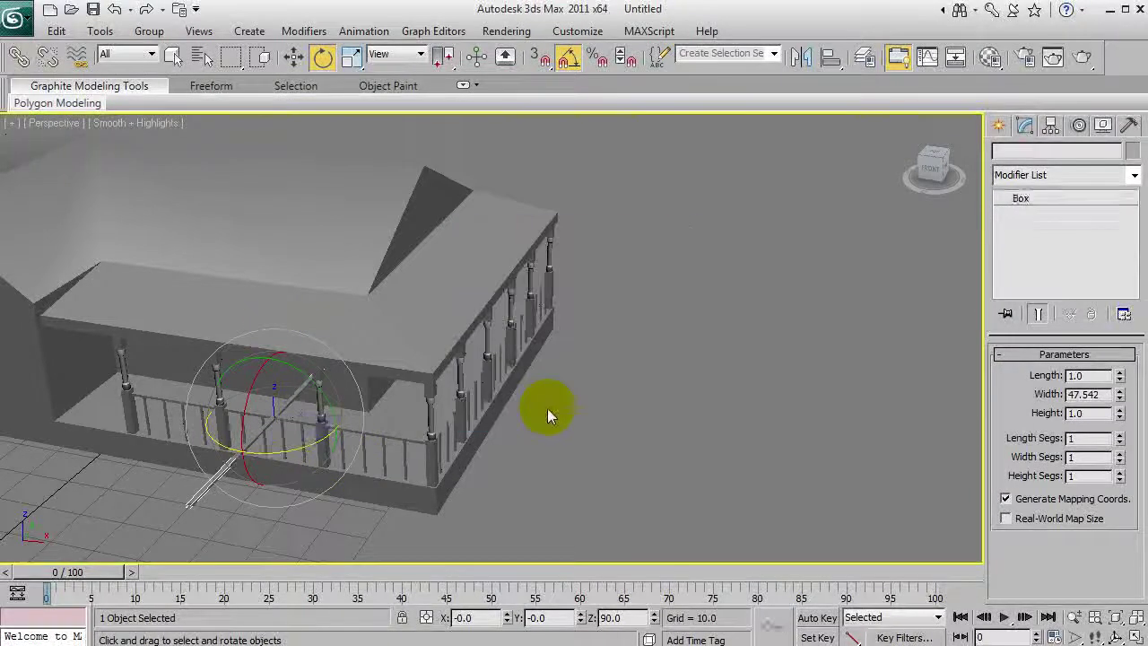
Move the rotated rail copy along X to about 79.6, in line with the columns on the porch's long side.
{"action": "key", "text": "w"}
{"action": "left_click_drag", "start_coordinate": [324, 429], "coordinate": [484, 459]}
{"action": "key", "text": "z"}
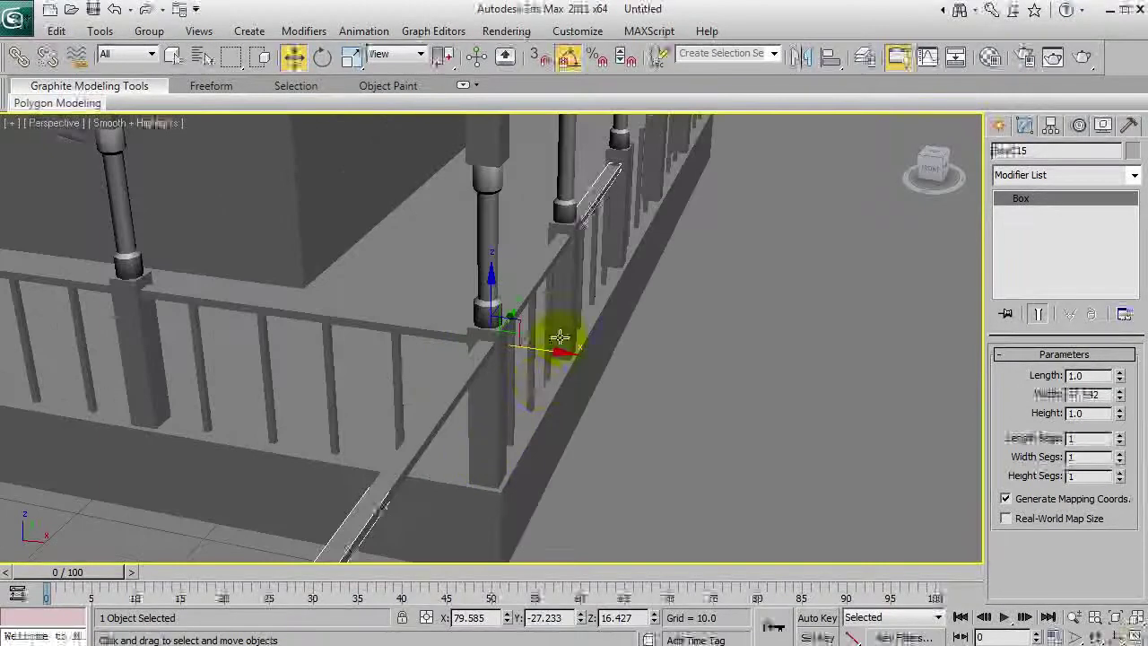
{"action": "key", "text": "ctrl+r"}
{"action": "left_click_drag", "start_coordinate": [559, 338], "coordinate": [448, 376]}
{"action": "scroll", "coordinate": [231, 261], "scroll_direction": "down", "scroll_amount": 5}
{"action": "key", "text": "w"}
{"action": "scroll", "coordinate": [473, 324], "scroll_direction": "down", "scroll_amount": 3}
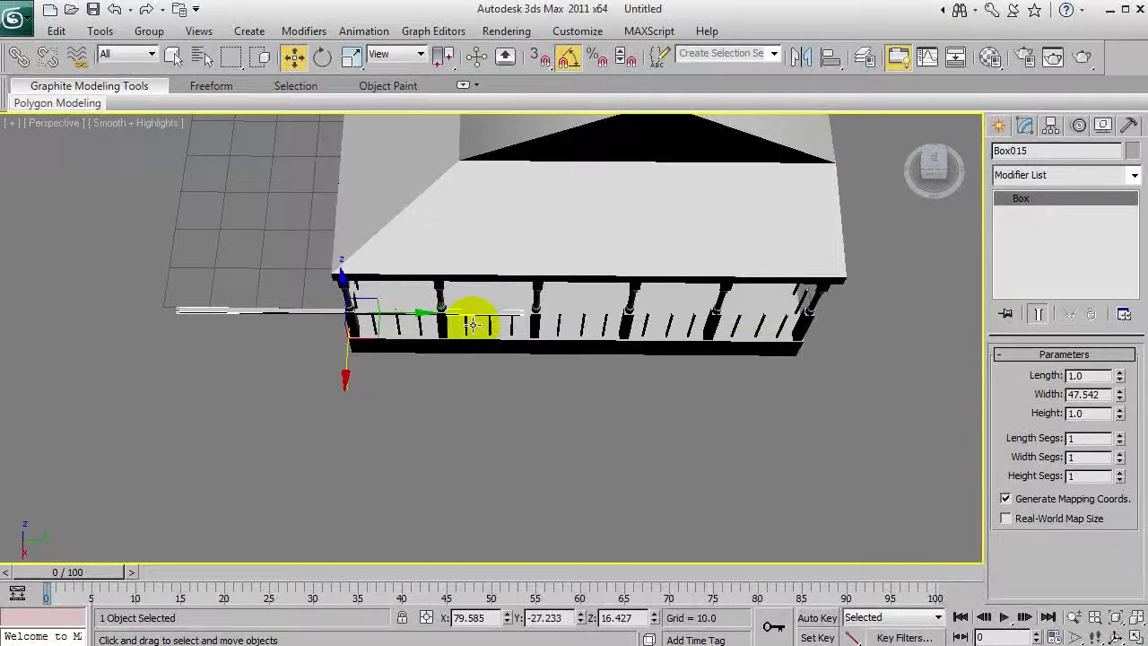
Centre the long side's rail along Y at about 19.3, stretch it across the columns, and nudge it along X to about 79.5.
{"action": "left_click_drag", "start_coordinate": [402, 318], "coordinate": [627, 315]}
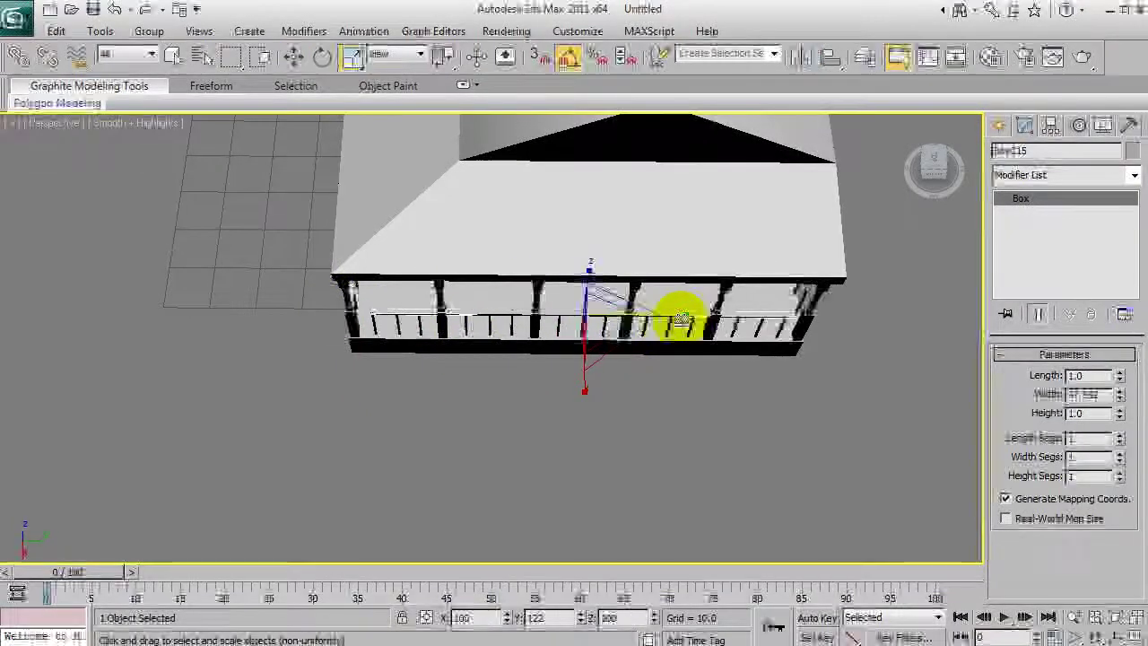
{"action": "key", "text": "ctrl+r"}
{"action": "left_click_drag", "start_coordinate": [649, 330], "coordinate": [622, 224]}
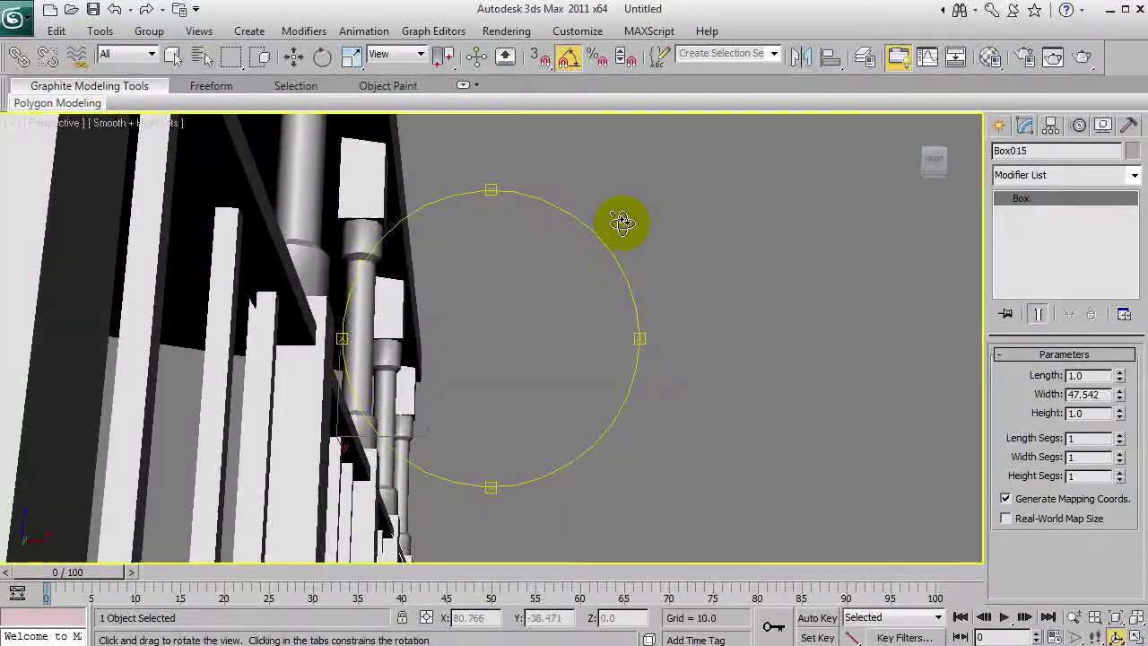
{"action": "right_click", "coordinate": [478, 369]}
{"action": "key", "text": "ctrl+r"}
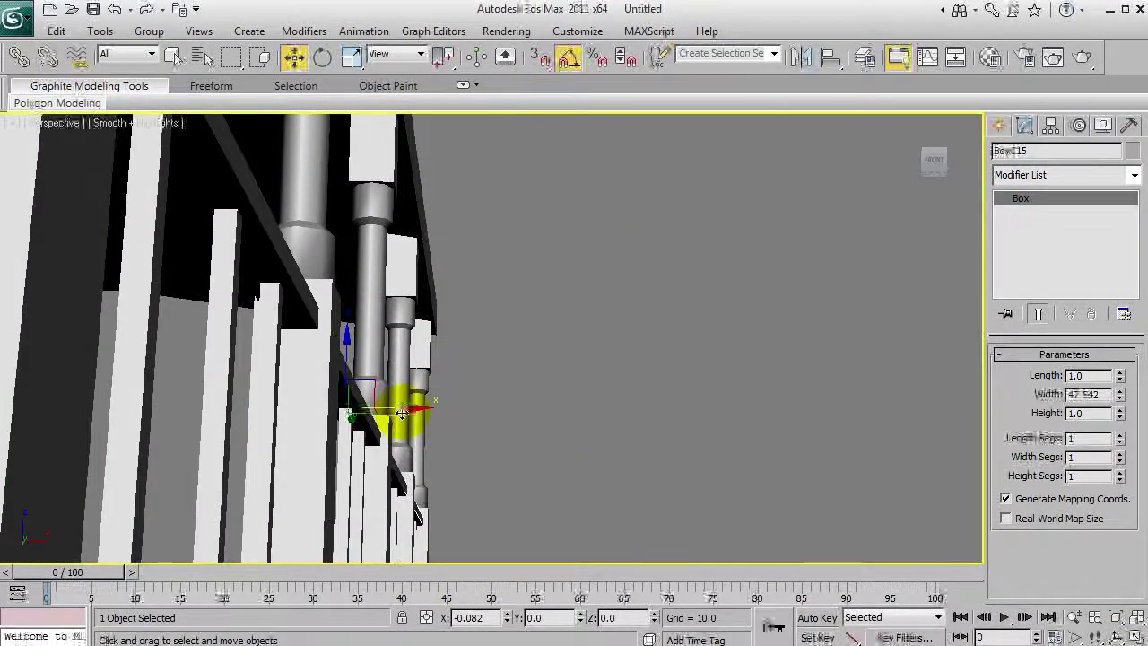
{"action": "left_click_drag", "start_coordinate": [397, 410], "coordinate": [532, 383]}
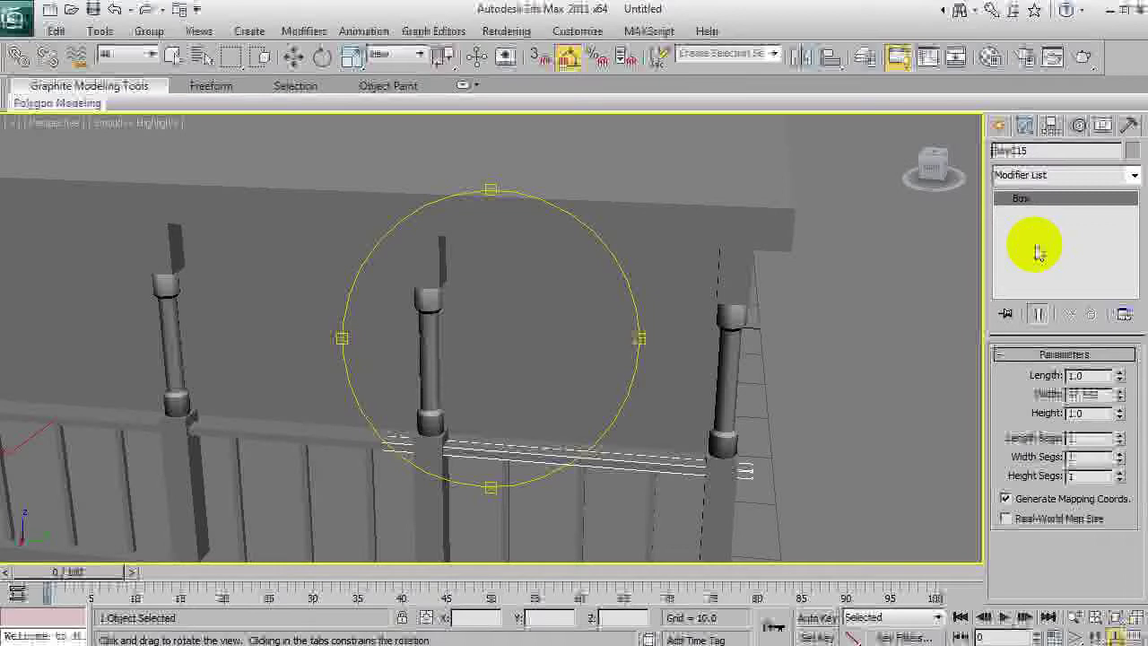
Convert the long side's rail to an Editable Poly and move its end vertices to the back corner column.
{"action": "right_click", "coordinate": [1007, 243]}
{"action": "left_click", "coordinate": [1089, 333]}
{"action": "left_click", "coordinate": [1002, 198]}
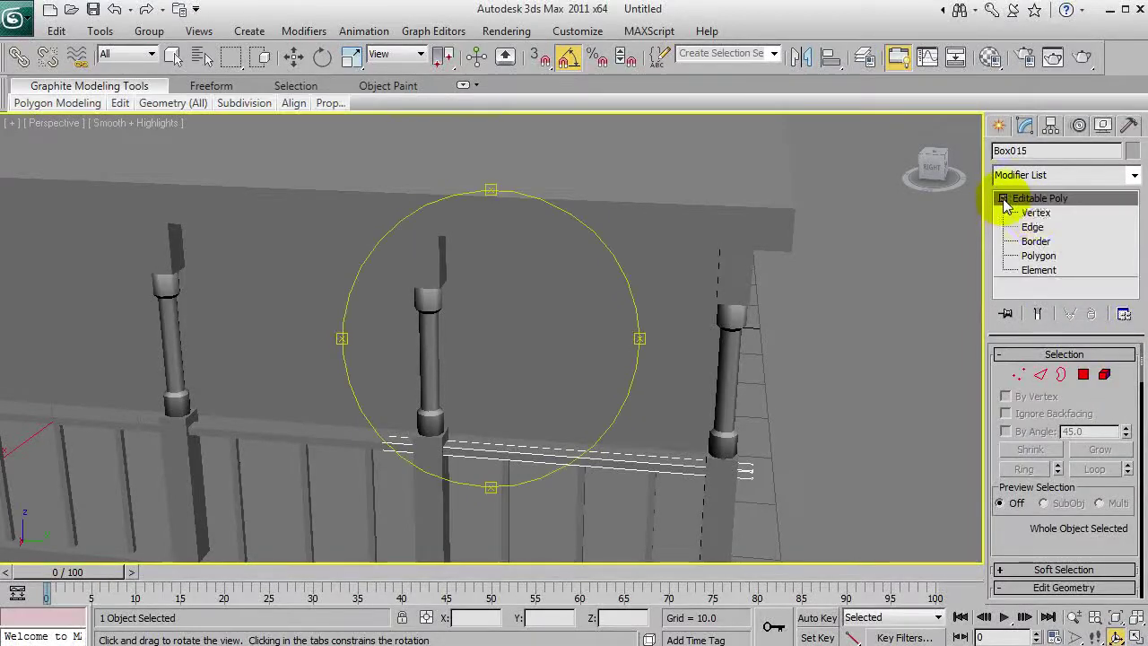
{"action": "left_click", "coordinate": [1035, 212]}
{"action": "middle_click_drag", "start_coordinate": [861, 456], "coordinate": [622, 357]}
{"action": "key", "text": "F3"}
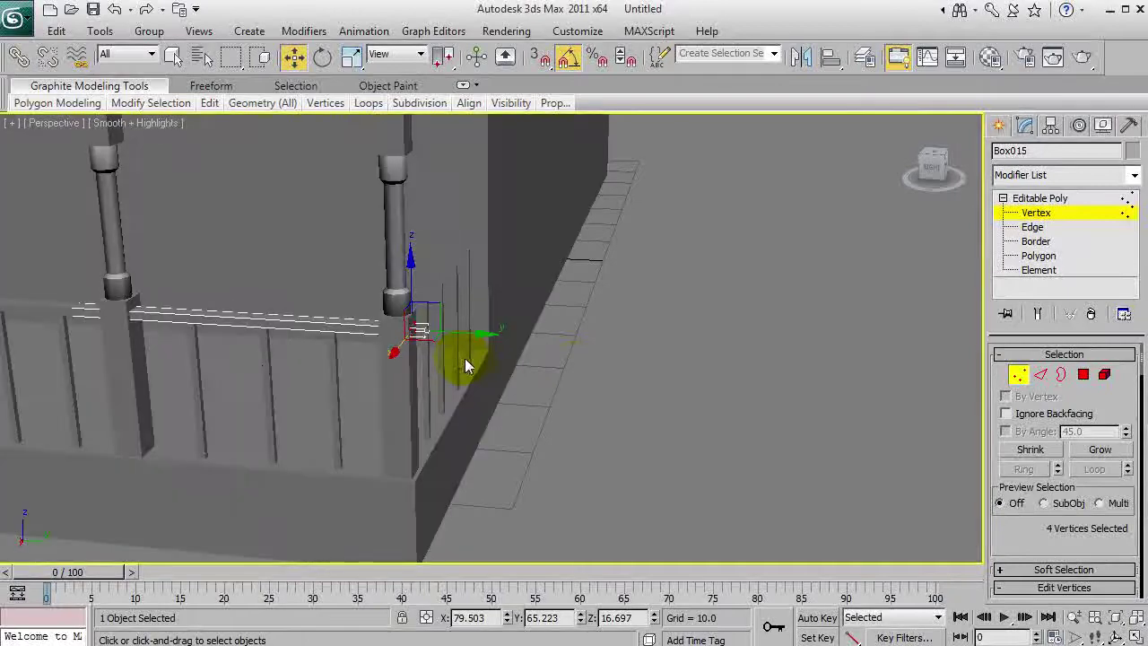
{"action": "left_click_drag", "start_coordinate": [466, 333], "coordinate": [460, 336]}
Move the long side rail's opposite end vertices to about Y -27.3 at the front corner and leave vertex editing.
{"action": "middle_click_drag", "start_coordinate": [460, 337], "coordinate": [573, 340], "text": "alt"}
{"action": "key", "text": "F3"}
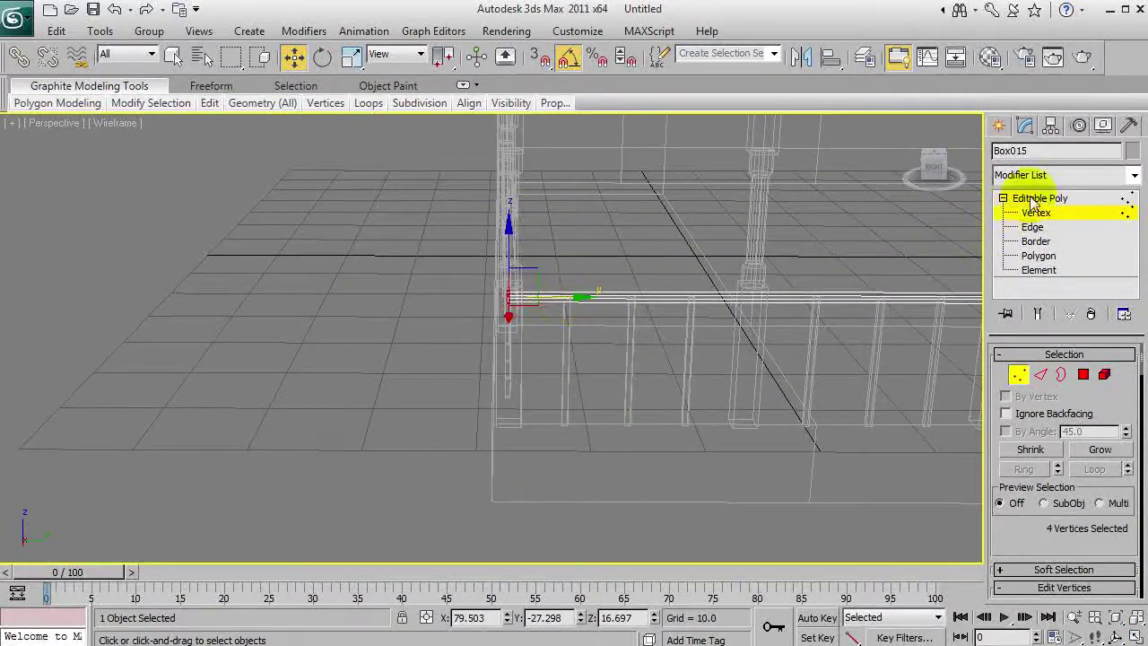
{"action": "left_click", "coordinate": [1031, 199]}
Make one copy of the long side's rail rotated 90° about Z.
{"action": "left_click", "coordinate": [363, 319]}
{"action": "mouse_move", "coordinate": [510, 344]}
{"action": "middle_mouse_down", "text": "alt"}
{"action": "mouse_move", "coordinate": [638, 338]}
{"action": "mouse_move", "coordinate": [572, 346]}
{"action": "mouse_move", "coordinate": [646, 448]}
{"action": "mouse_move", "coordinate": [500, 418]}
{"action": "mouse_move", "coordinate": [440, 364]}
{"action": "mouse_move", "coordinate": [554, 430]}
{"action": "mouse_move", "coordinate": [538, 426]}
{"action": "middle_mouse_up", "text": "alt"}
{"action": "key", "text": "F3"}
{"action": "key", "text": "w"}
{"action": "left_click", "coordinate": [326, 392]}
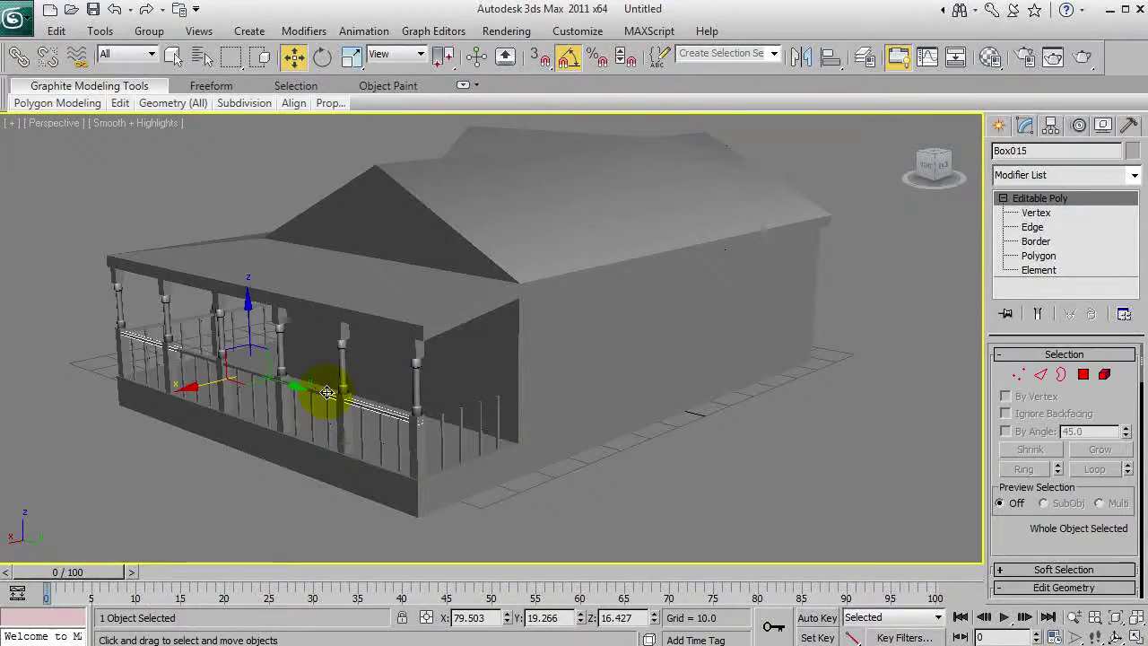
{"action": "mouse_move", "coordinate": [245, 394]}
{"action": "left_mouse_down", "text": "shift"}
{"action": "mouse_move", "coordinate": [304, 396]}
{"action": "mouse_move", "coordinate": [320, 332]}
{"action": "mouse_move", "coordinate": [405, 411]}
{"action": "left_mouse_up", "text": "shift"}
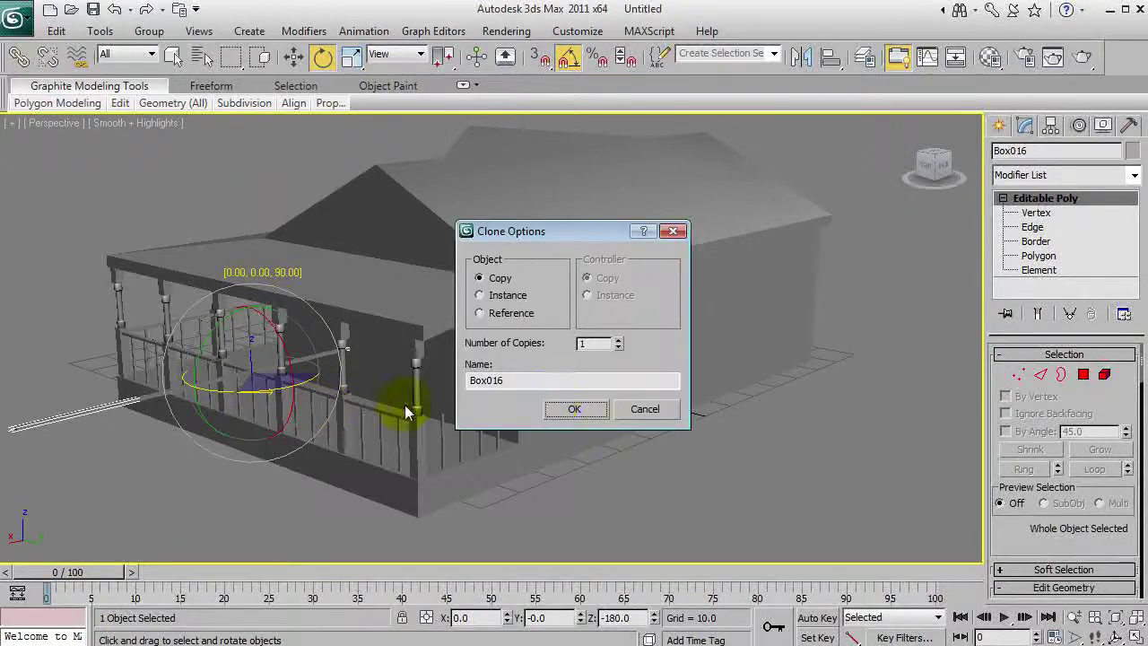
{"action": "left_click", "coordinate": [574, 409]}
Fit the rail copy at the porch's back end, positioned at about X 66.8 and Y 64.4, with its length scaled to about 50%.
{"action": "key", "text": "w"}
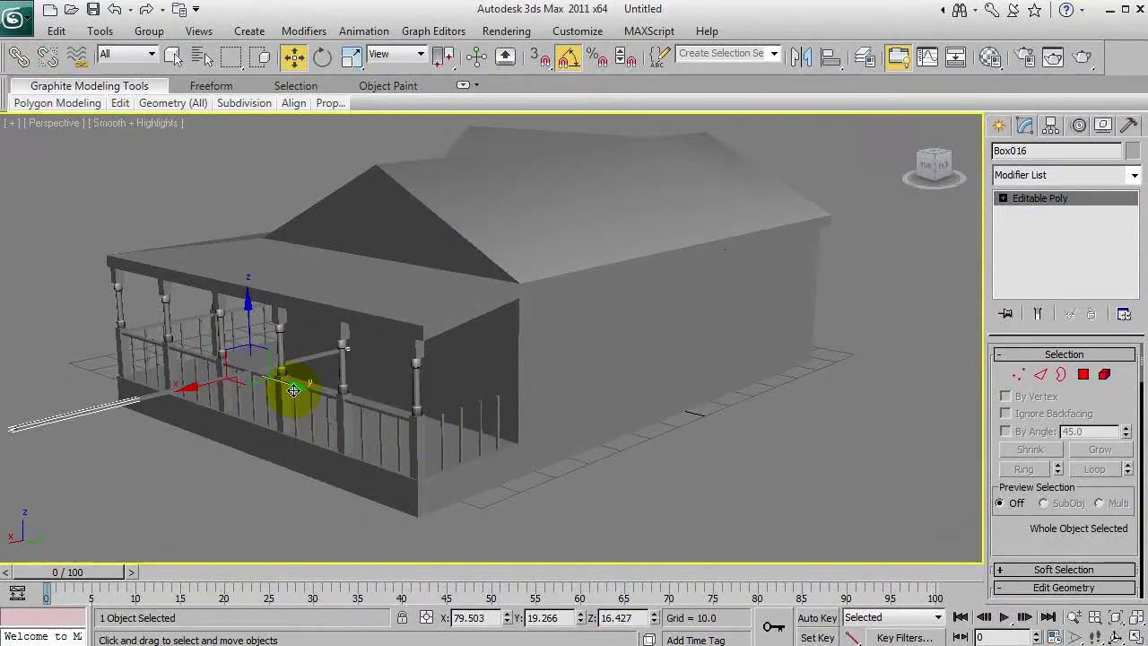
{"action": "left_click_drag", "start_coordinate": [294, 390], "coordinate": [460, 446]}
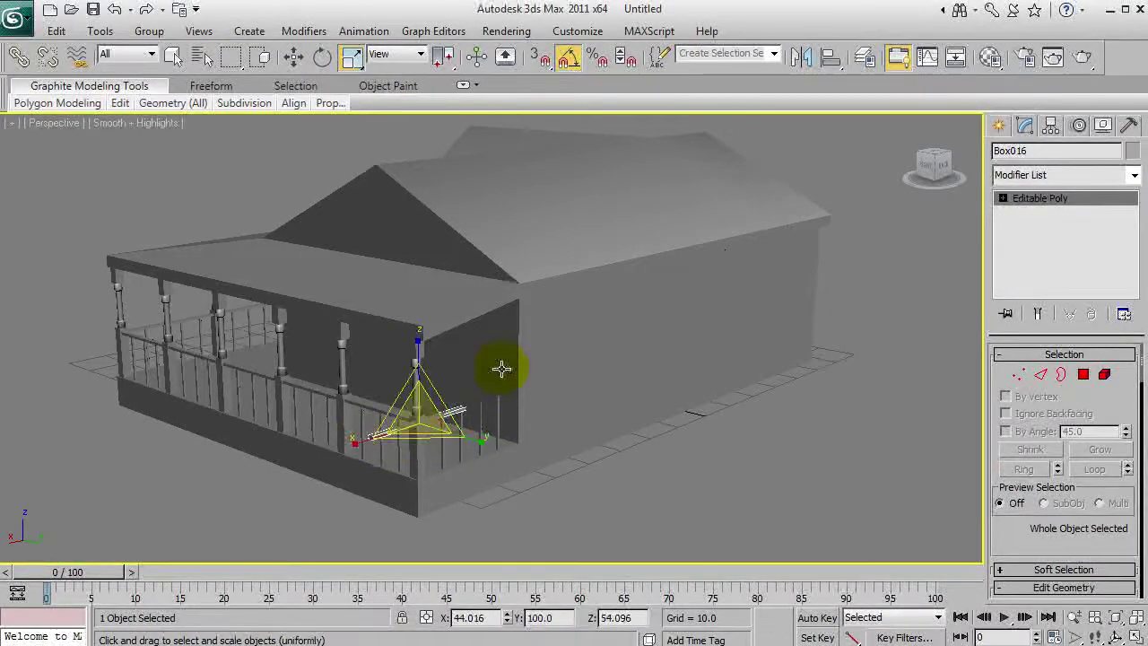
{"action": "key", "text": "ctrl+r"}
{"action": "left_click_drag", "start_coordinate": [425, 425], "coordinate": [451, 426]}
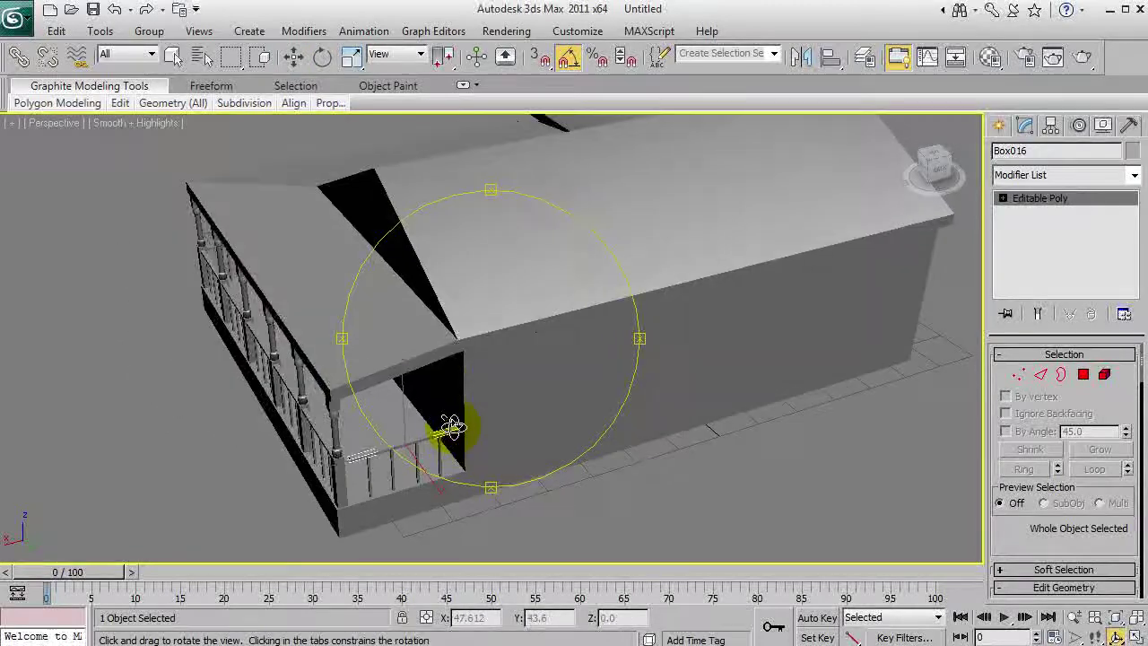
{"action": "scroll", "coordinate": [448, 440], "scroll_direction": "up", "scroll_amount": 3}
{"action": "middle_click_drag", "start_coordinate": [448, 440], "coordinate": [408, 409]}
{"action": "right_click", "coordinate": [408, 409]}
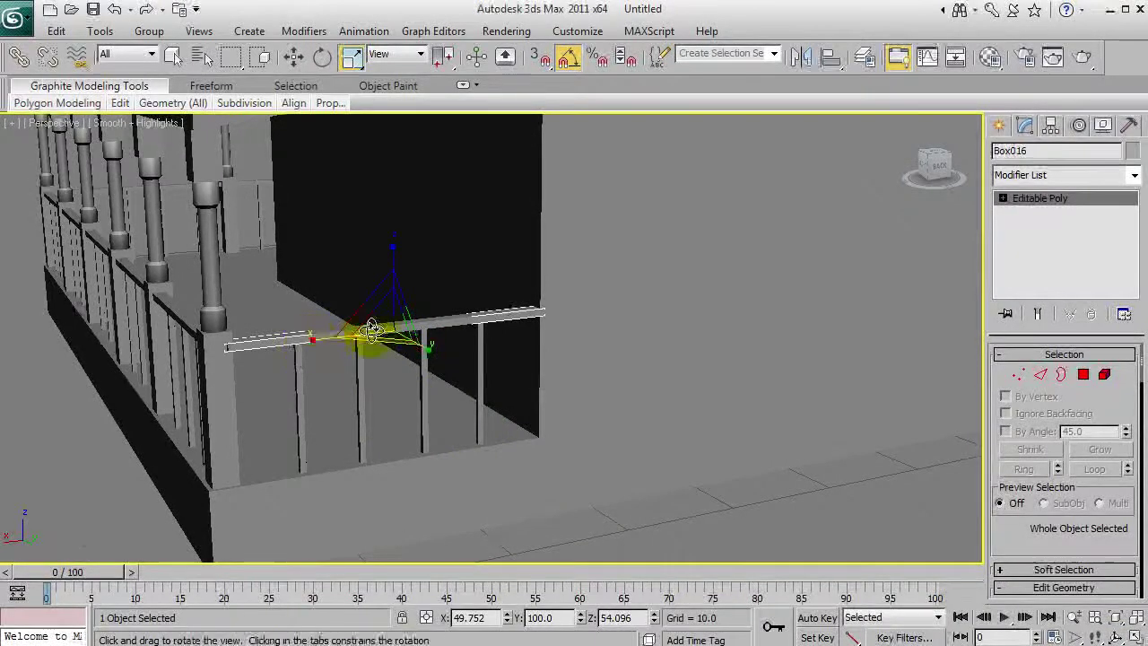
{"action": "middle_click_drag", "start_coordinate": [370, 330], "coordinate": [478, 349], "text": "alt"}
{"action": "key", "text": "w"}
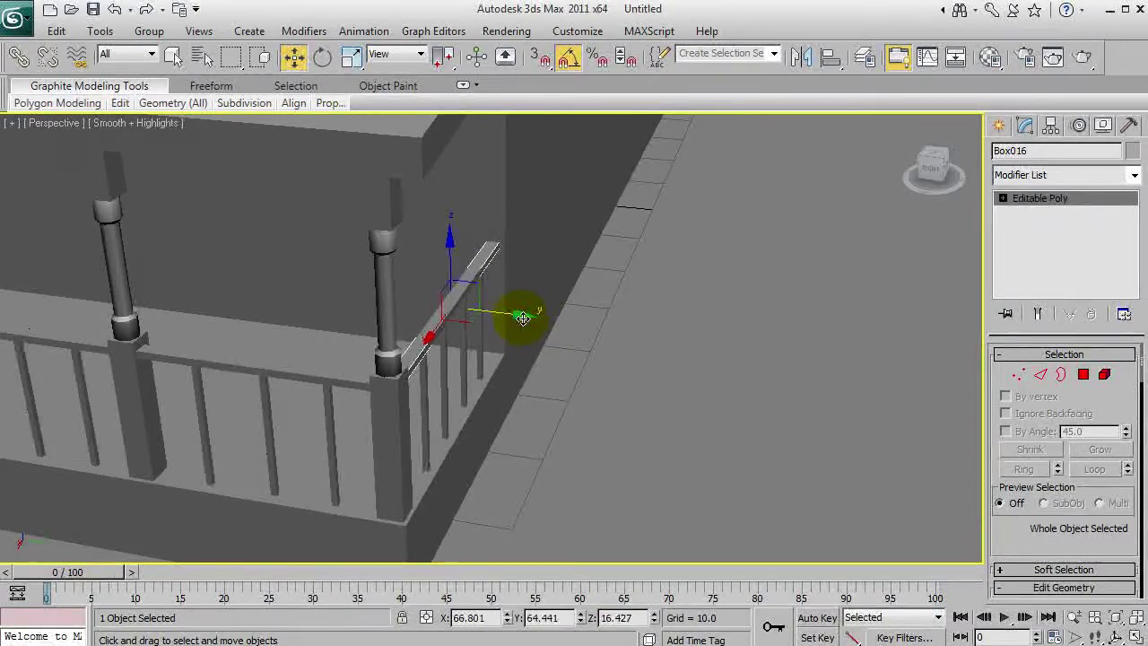
{"action": "middle_click_drag", "start_coordinate": [523, 317], "coordinate": [458, 314], "text": "alt"}
Select all porch columns, balusters and rails by inverting the house selection, and convert them to Editable Poly.
{"action": "left_click", "coordinate": [435, 326]}
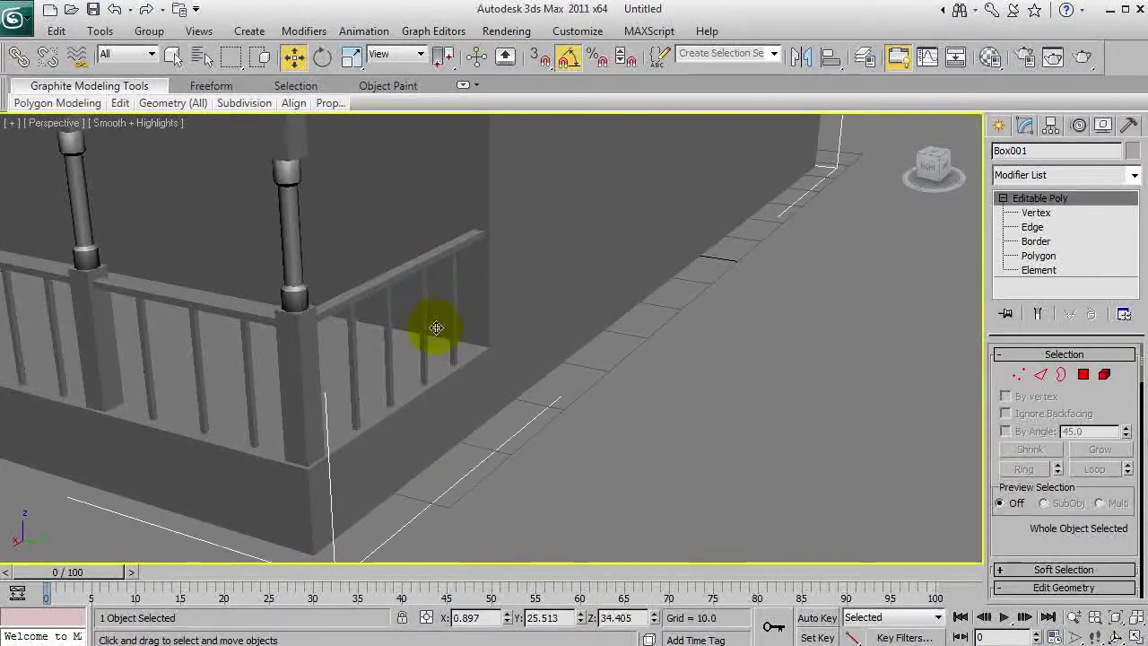
{"action": "left_click", "coordinate": [817, 286]}
{"action": "middle_click_drag", "start_coordinate": [475, 305], "coordinate": [691, 321], "text": "alt"}
{"action": "left_click_drag", "start_coordinate": [688, 321], "coordinate": [623, 302]}
{"action": "key", "text": "Escape"}
{"action": "left_click", "coordinate": [434, 214]}
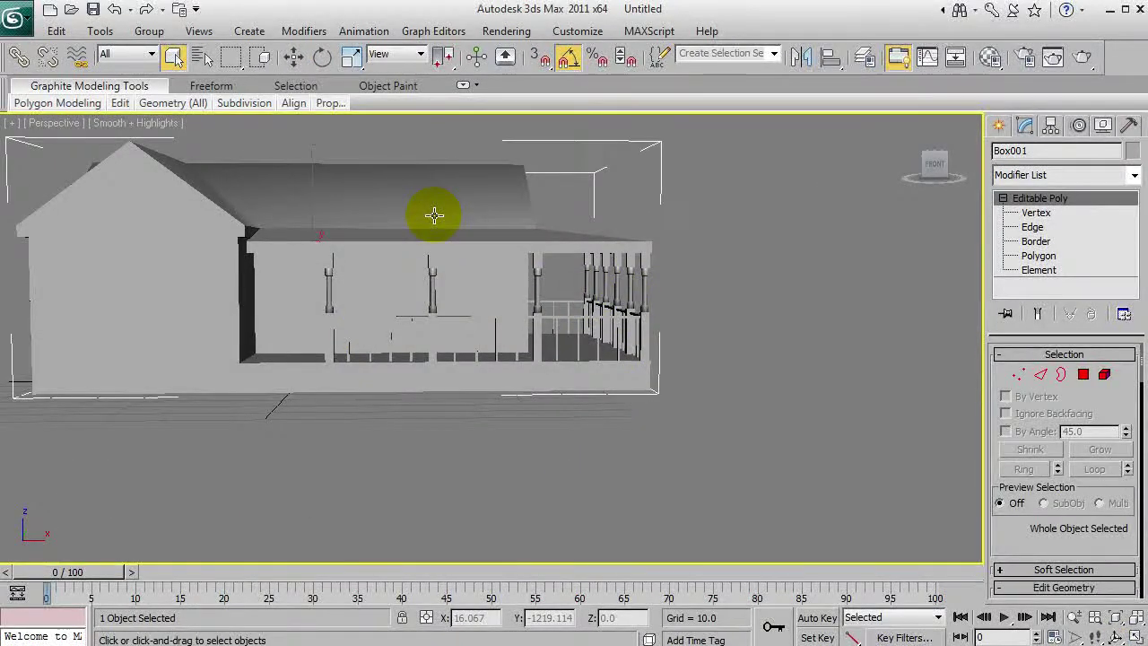
{"action": "key", "text": "ctrl+i"}
{"action": "right_click", "coordinate": [686, 316]}
{"action": "mouse_move", "coordinate": [722, 479]}
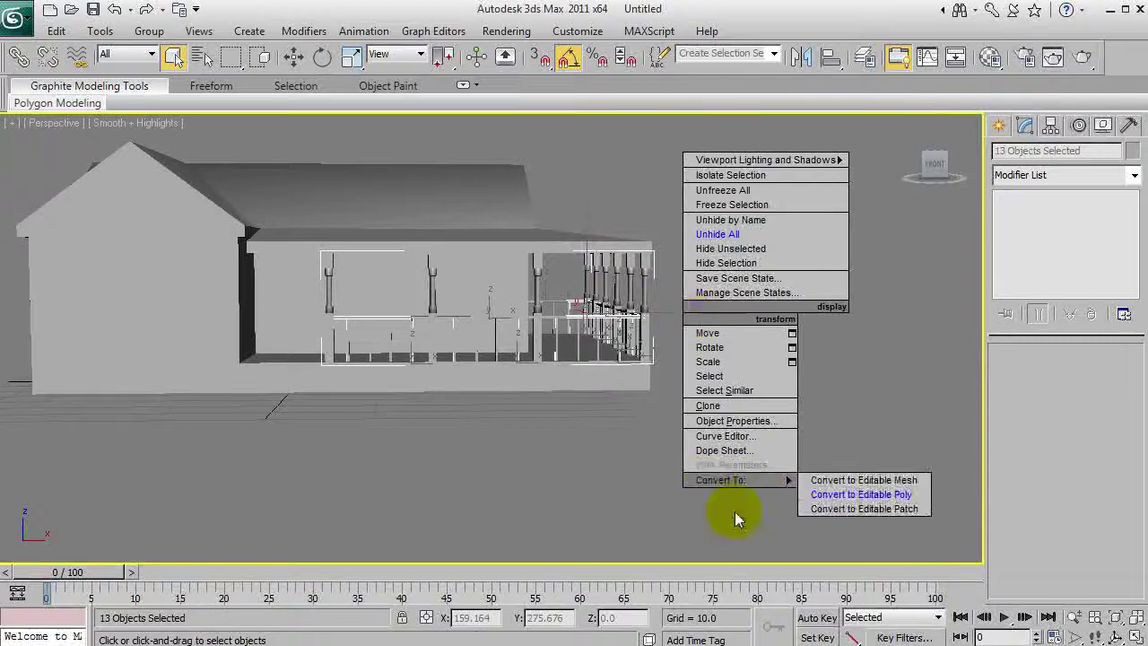
{"action": "left_click", "coordinate": [849, 494]}
Collapse the selected porch objects into a single mesh, convert it to an Editable Poly and deselect it.
{"action": "left_click", "coordinate": [1129, 125]}
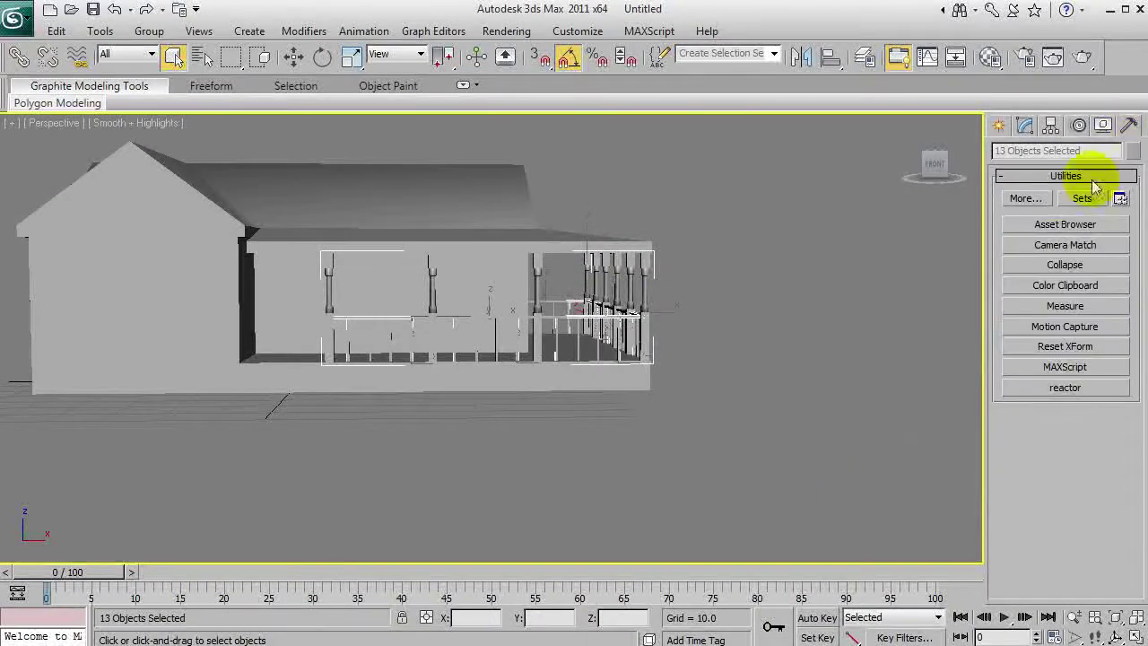
{"action": "left_click", "coordinate": [1064, 264]}
{"action": "left_click", "coordinate": [1085, 478]}
{"action": "left_click", "coordinate": [1024, 124]}
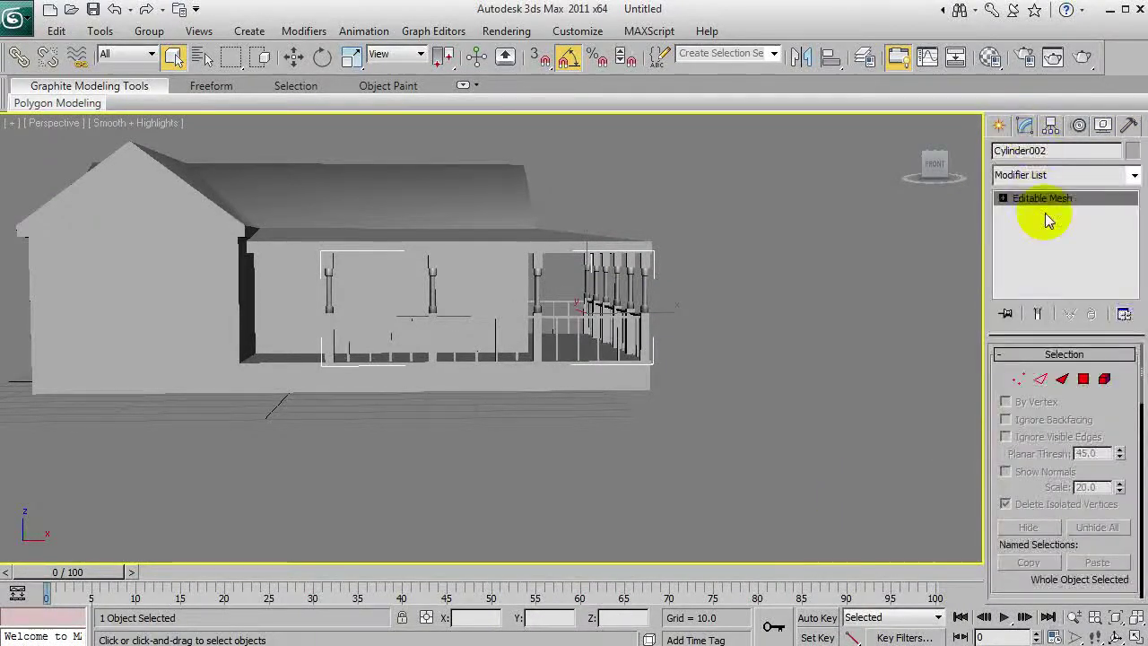
{"action": "right_click", "coordinate": [1046, 205]}
{"action": "left_click", "coordinate": [1111, 348]}
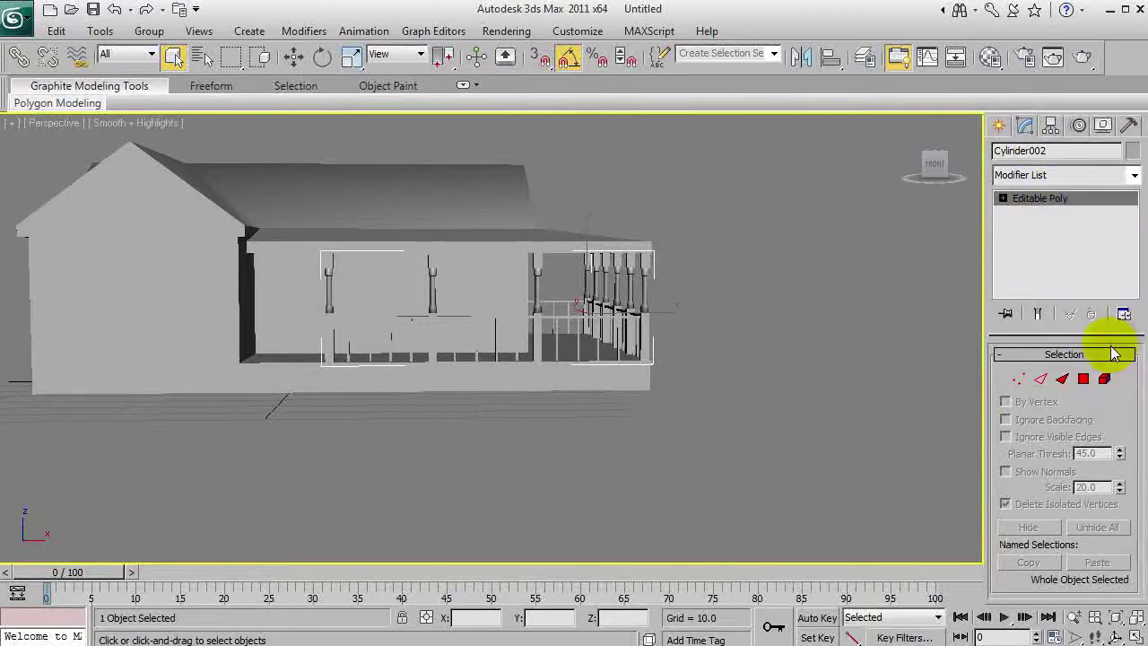
{"action": "left_click", "coordinate": [661, 338]}
Display edged faces in the viewport and open the house body for polygon editing.
{"action": "middle_click_drag", "start_coordinate": [661, 338], "coordinate": [532, 358], "text": "alt"}
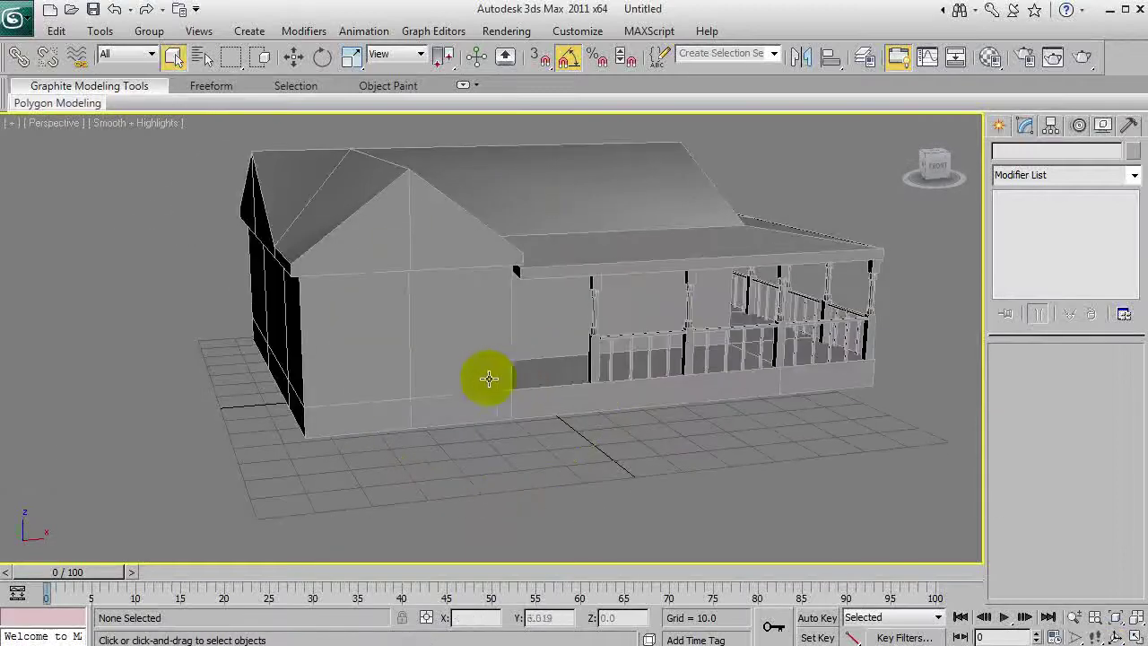
{"action": "left_click", "coordinate": [470, 357]}
{"action": "key", "text": "F4"}
{"action": "left_click", "coordinate": [1037, 256]}
{"action": "key", "text": "ctrl+a"}
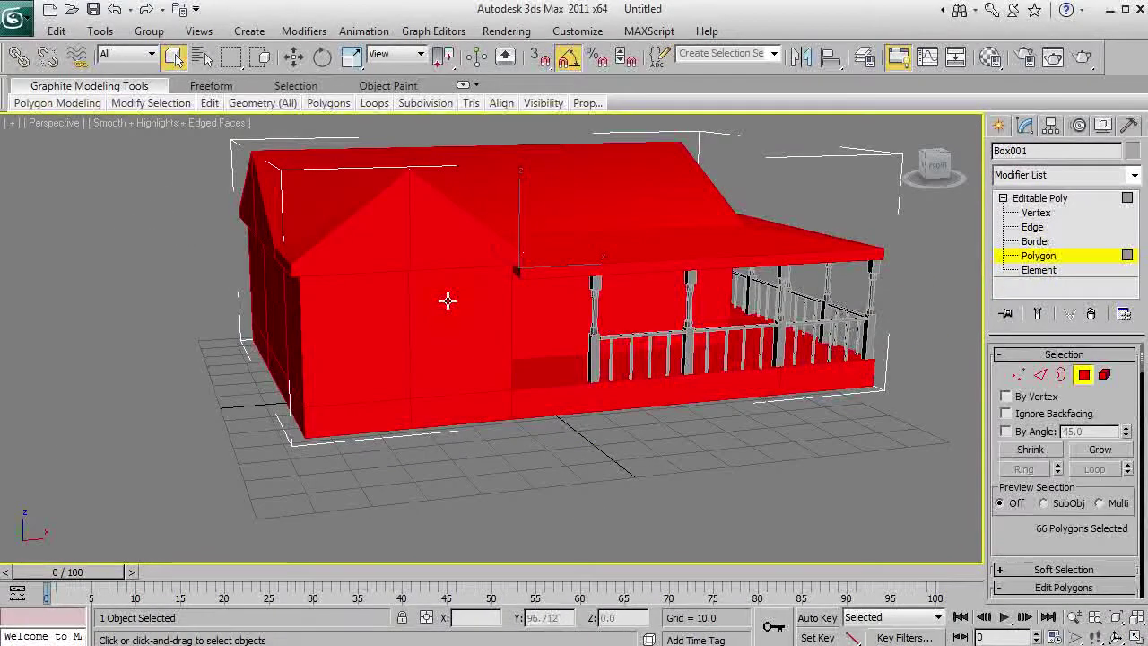
{"action": "left_click", "coordinate": [172, 357]}
{"action": "left_click", "coordinate": [341, 332]}
{"action": "left_click", "coordinate": [469, 341], "text": "ctrl"}
{"action": "left_click", "coordinate": [529, 461]}
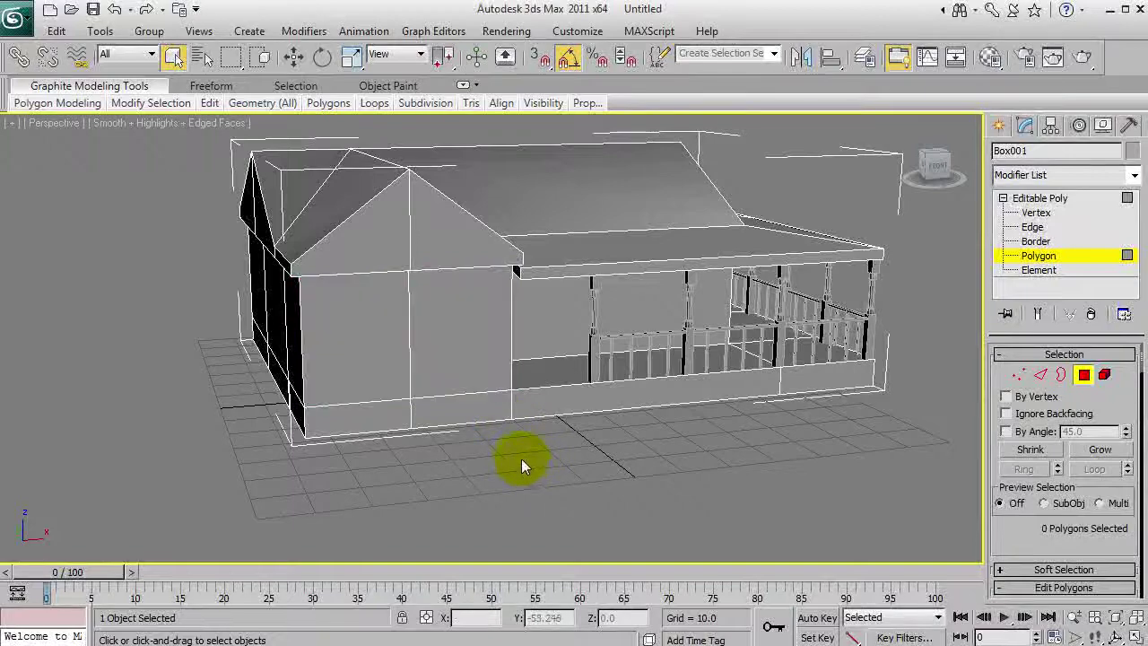
{"action": "left_click", "coordinate": [389, 335]}
{"action": "left_click", "coordinate": [432, 337], "text": "ctrl"}
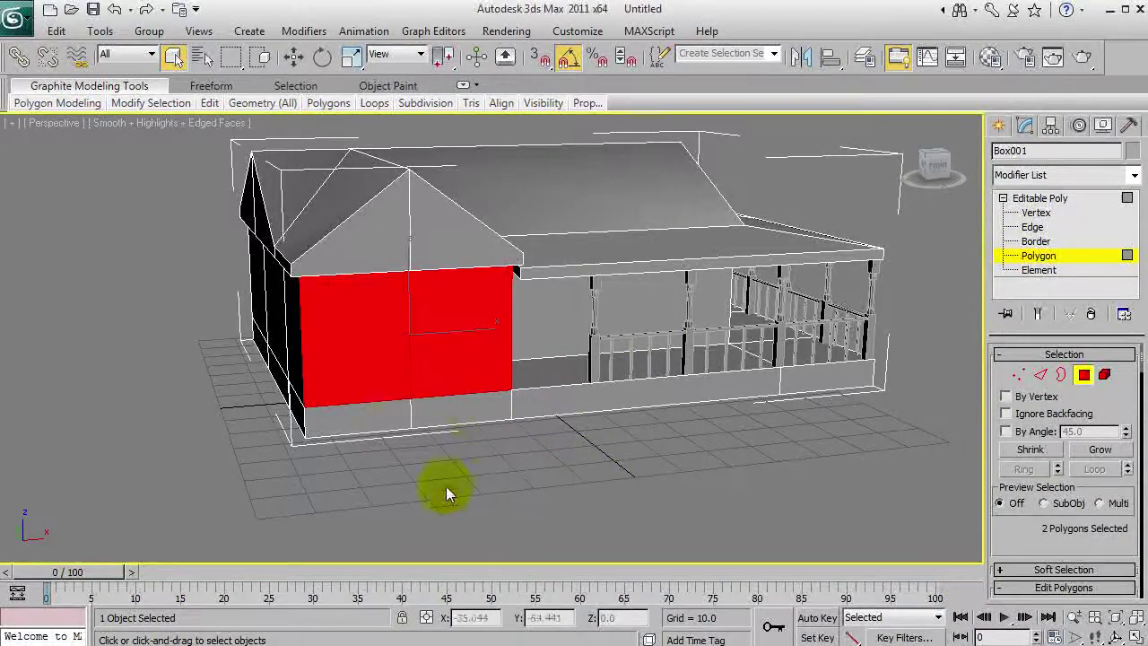
{"action": "left_click", "coordinate": [447, 489]}
Connect the upper and lower edges of the gable front wall's half farthest from the porch with one vertical edge.
{"action": "middle_click_drag", "start_coordinate": [500, 285], "coordinate": [520, 425], "text": "alt"}
{"action": "scroll", "coordinate": [520, 425], "scroll_direction": "up", "scroll_amount": 4}
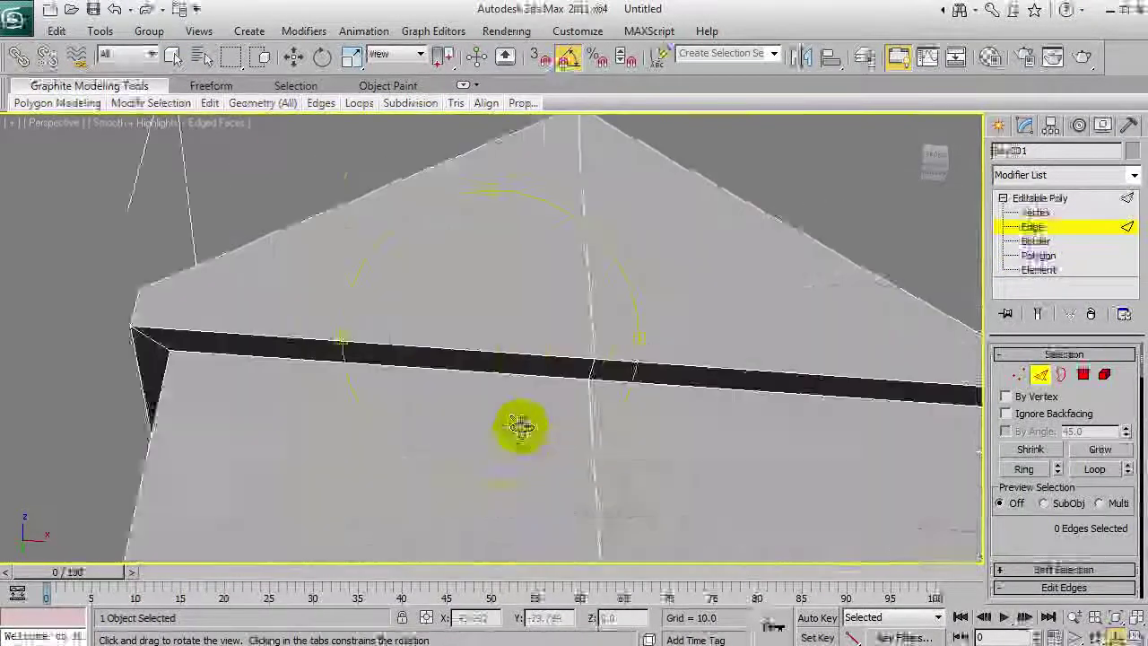
{"action": "scroll", "coordinate": [490, 434], "scroll_direction": "down", "scroll_amount": 1}
{"action": "right_click", "coordinate": [456, 384]}
{"action": "left_click", "coordinate": [452, 368]}
{"action": "middle_click_drag", "start_coordinate": [449, 378], "coordinate": [493, 240]}
{"action": "left_click", "coordinate": [436, 389], "text": "ctrl"}
{"action": "middle_click_drag", "start_coordinate": [763, 319], "coordinate": [711, 315]}
{"action": "scroll", "coordinate": [711, 314], "scroll_direction": "down", "scroll_amount": 4}
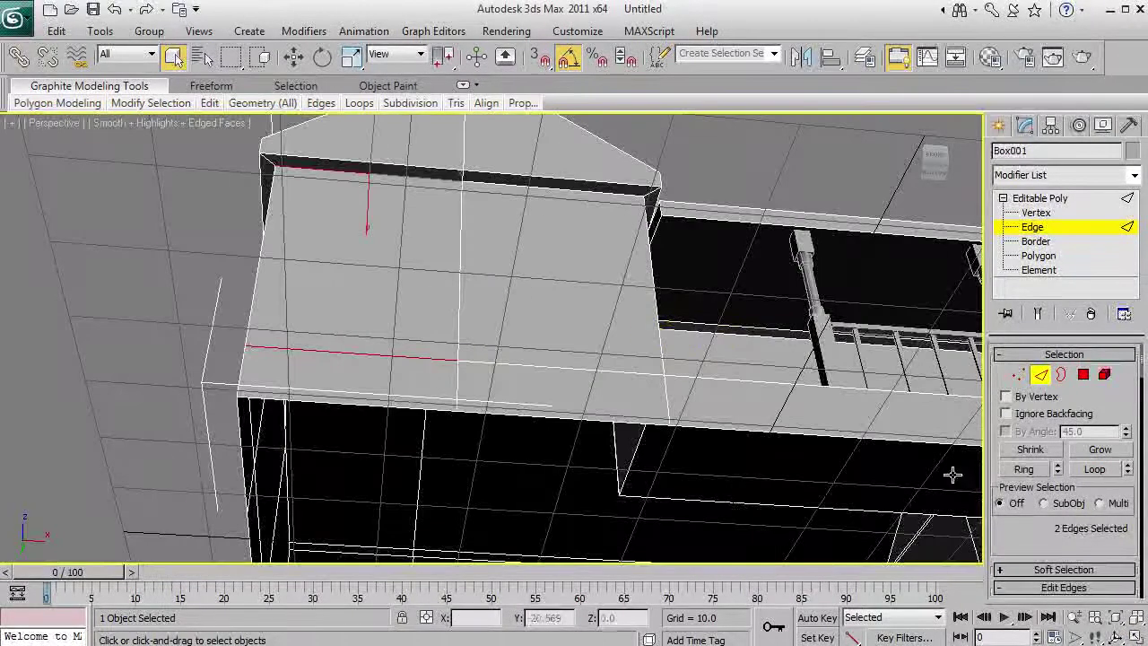
{"action": "scroll", "coordinate": [984, 533], "scroll_direction": "down", "scroll_amount": 5}
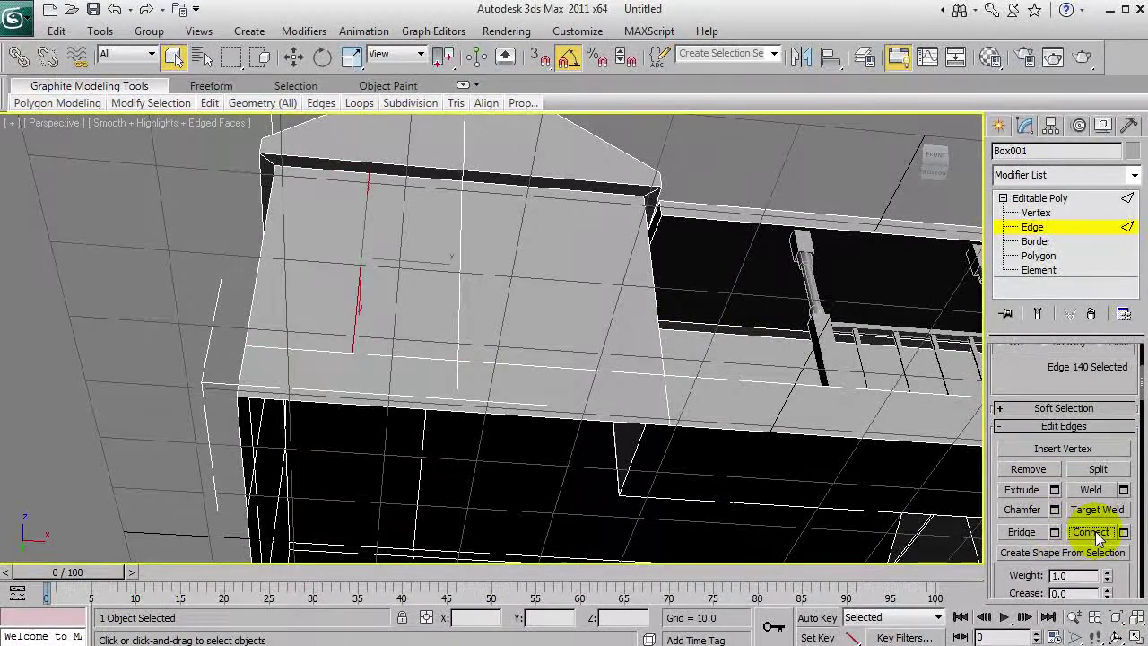
{"action": "left_click", "coordinate": [1091, 532]}
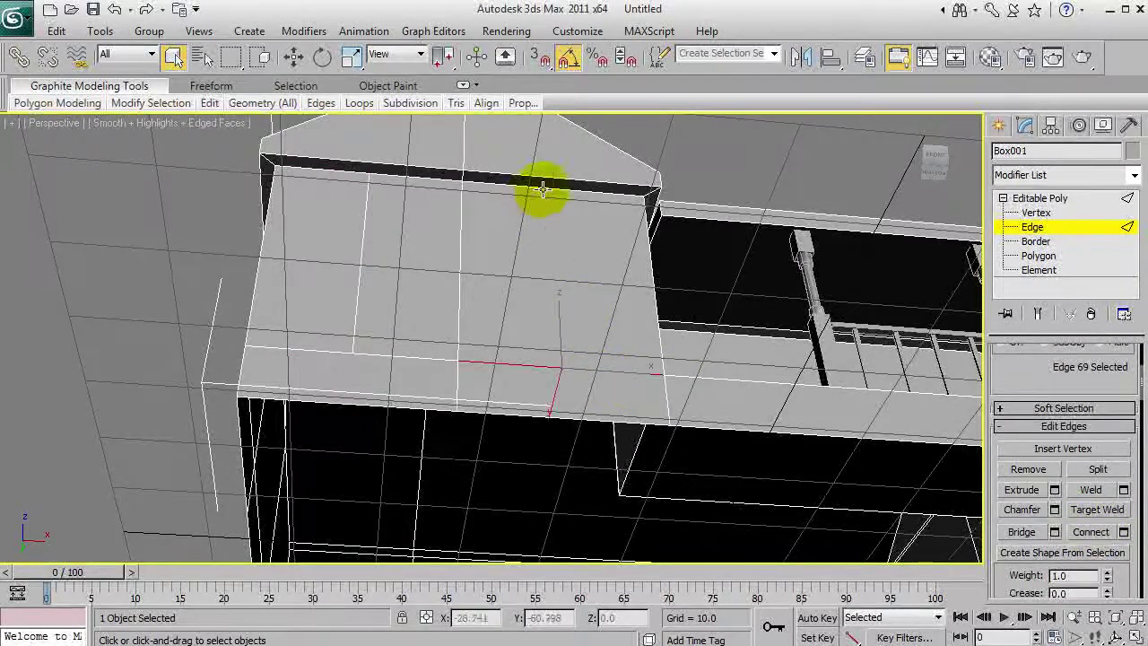
Connect the upper and lower edges of the gable front wall's half nearest the porch with one vertical edge.
{"action": "middle_click_drag", "start_coordinate": [604, 297], "coordinate": [587, 361]}
{"action": "scroll", "coordinate": [548, 330], "scroll_direction": "up", "scroll_amount": 1}
{"action": "scroll", "coordinate": [546, 330], "scroll_direction": "down", "scroll_amount": 1}
{"action": "scroll", "coordinate": [542, 336], "scroll_direction": "up", "scroll_amount": 5}
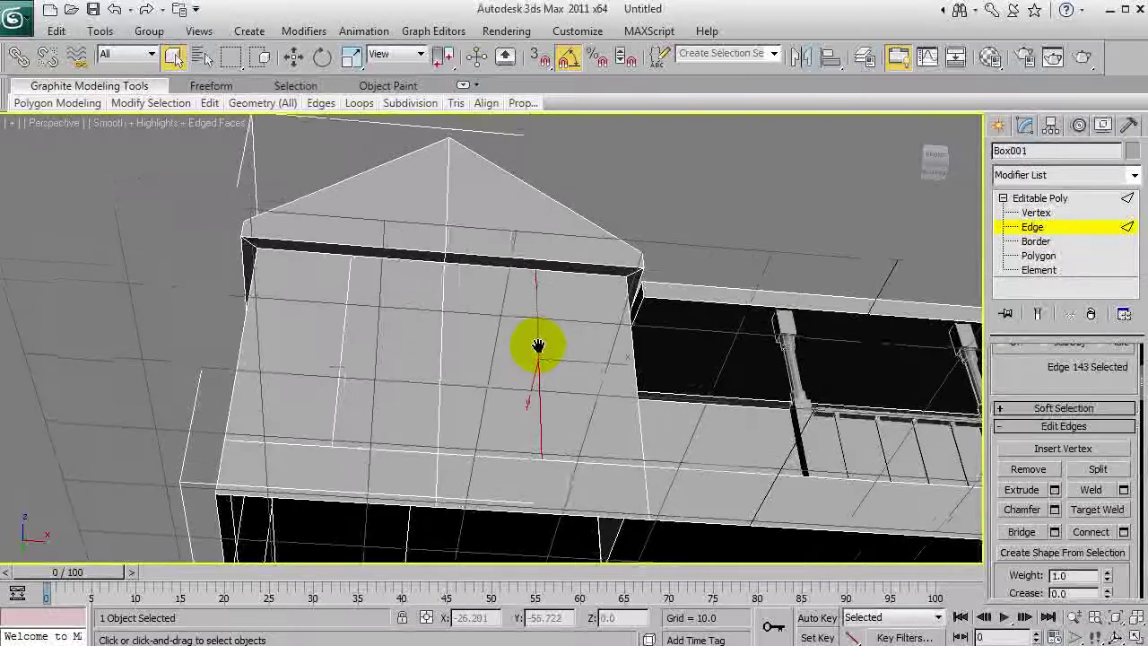
{"action": "middle_click_drag", "start_coordinate": [528, 334], "coordinate": [538, 357]}
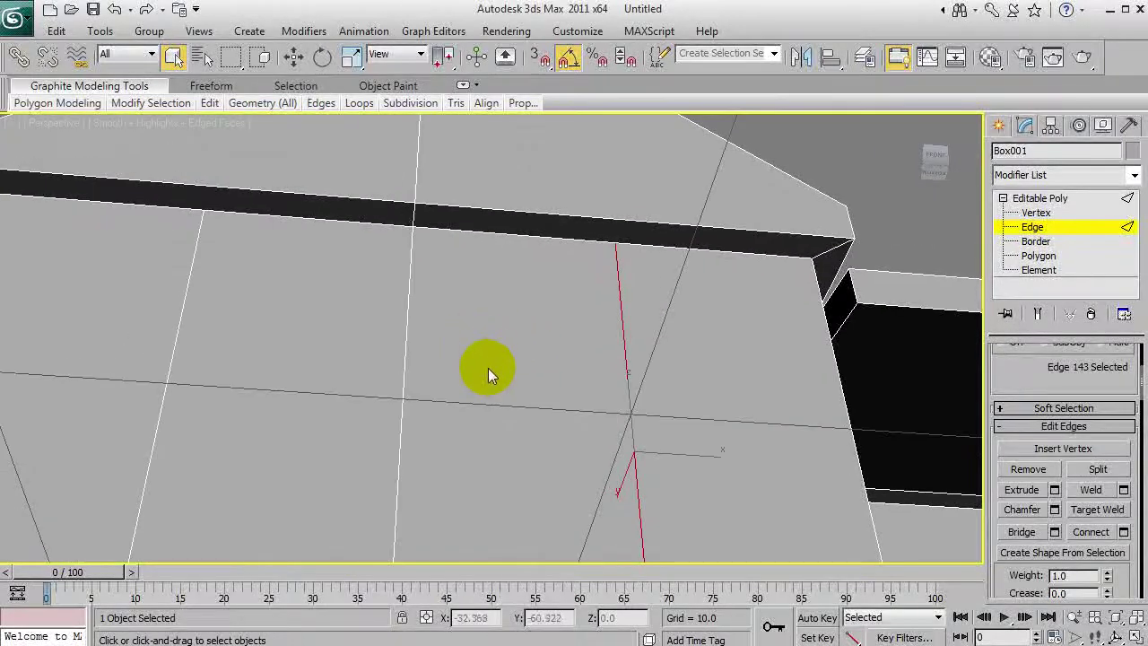
{"action": "scroll", "coordinate": [484, 364], "scroll_direction": "down", "scroll_amount": 5}
Extrude the two middle polygons of the gable front wall outward and scale the extruded face to 44% along its width.
{"action": "left_click", "coordinate": [1037, 256]}
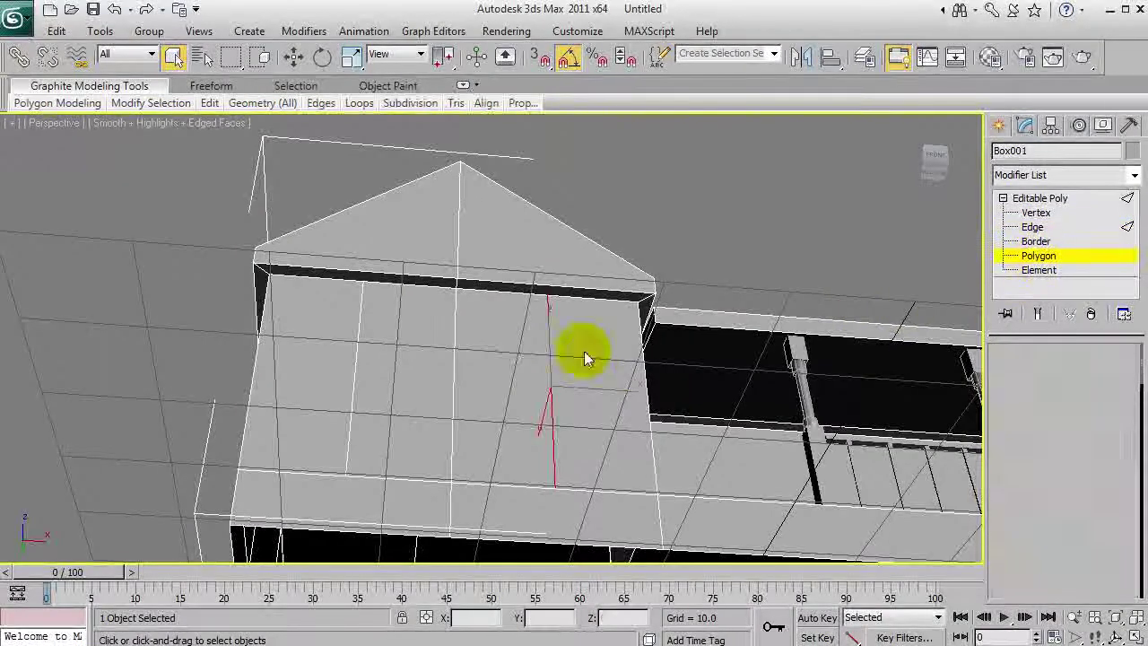
{"action": "left_click", "coordinate": [487, 374]}
{"action": "left_click", "coordinate": [436, 376], "text": "ctrl"}
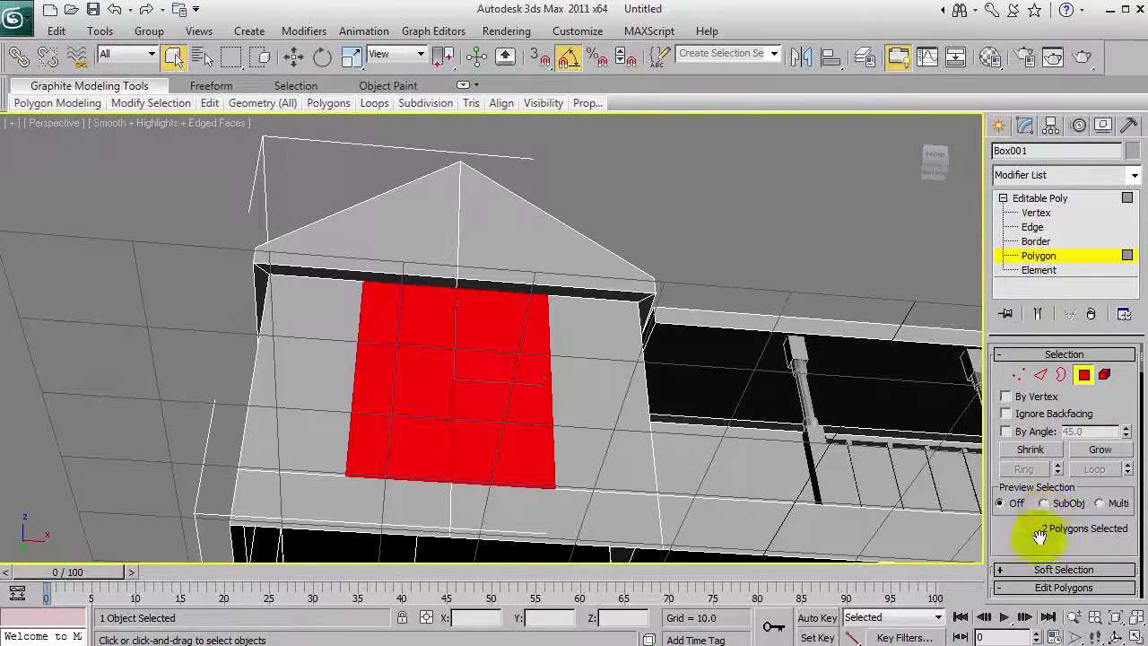
{"action": "scroll", "coordinate": [1034, 443], "scroll_direction": "down", "scroll_amount": 5}
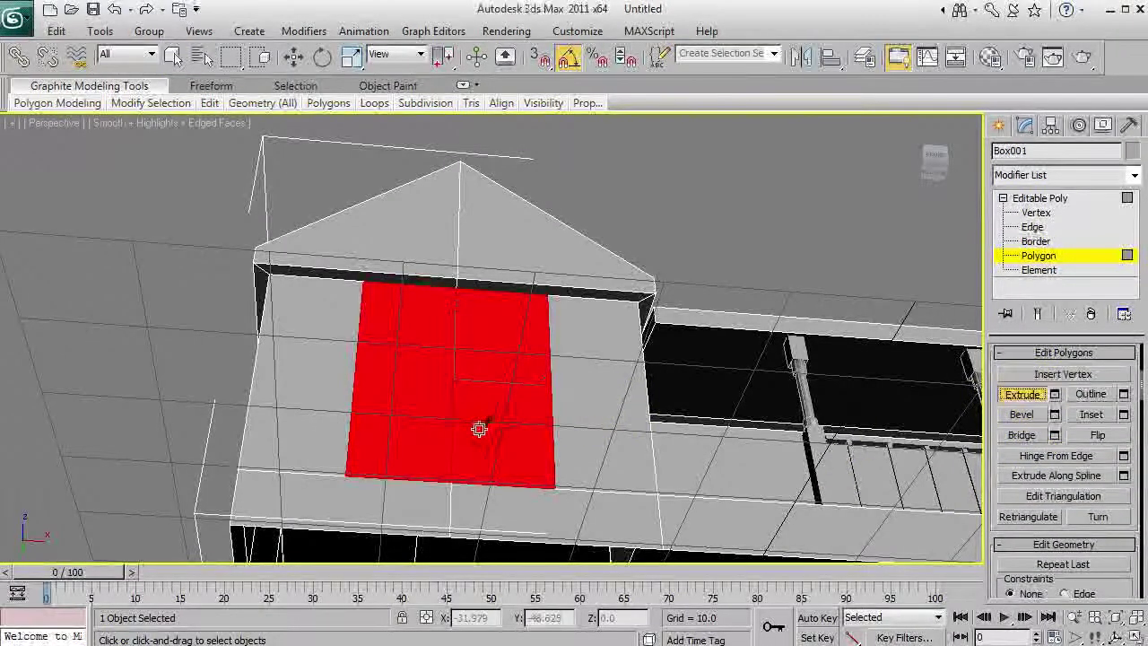
{"action": "left_click_drag", "start_coordinate": [479, 428], "coordinate": [513, 389]}
{"action": "right_click", "coordinate": [642, 407]}
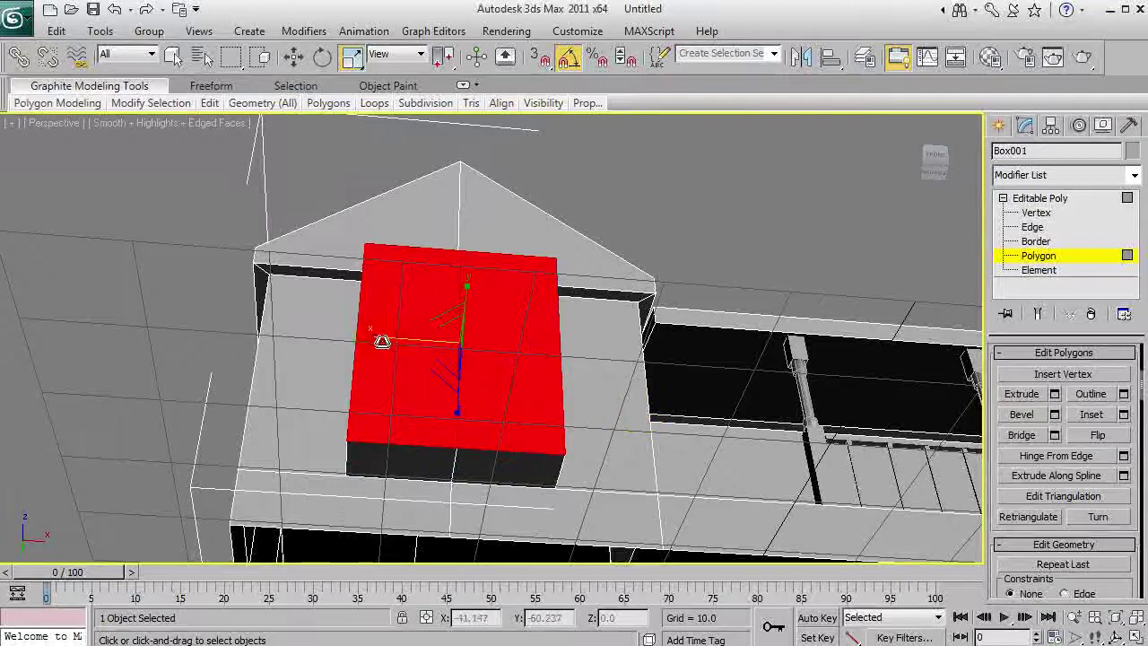
{"action": "left_click_drag", "start_coordinate": [383, 339], "coordinate": [448, 353]}
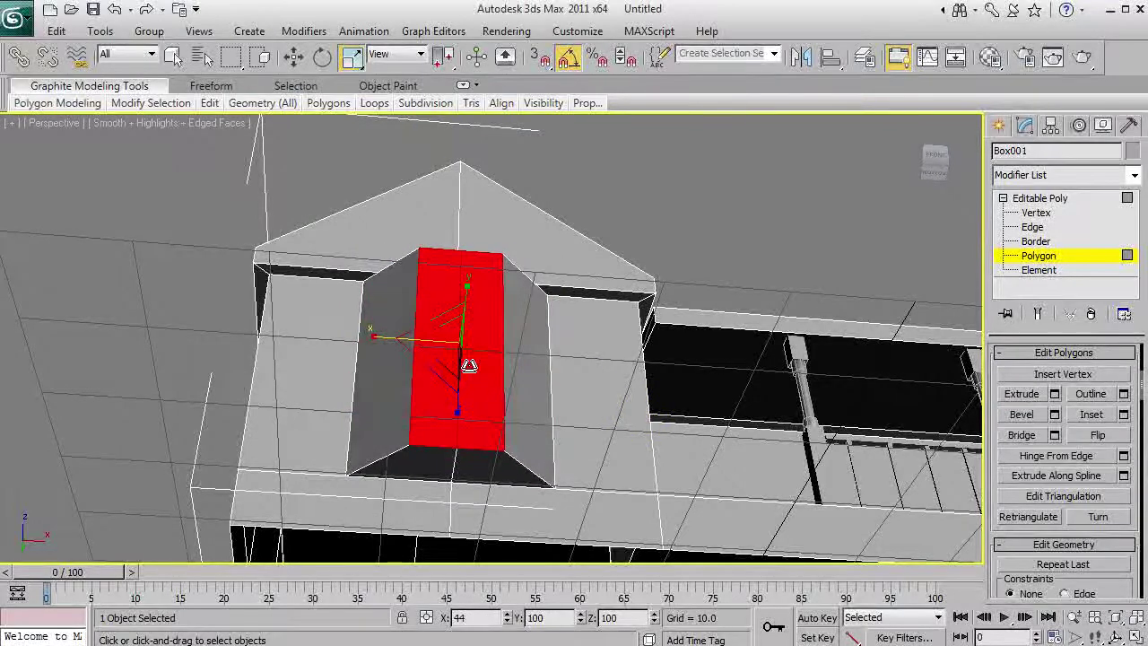
Widen the base of the extruded bay by scaling its four outer wall vertices to 147% along the wall.
{"action": "left_click", "coordinate": [1036, 212]}
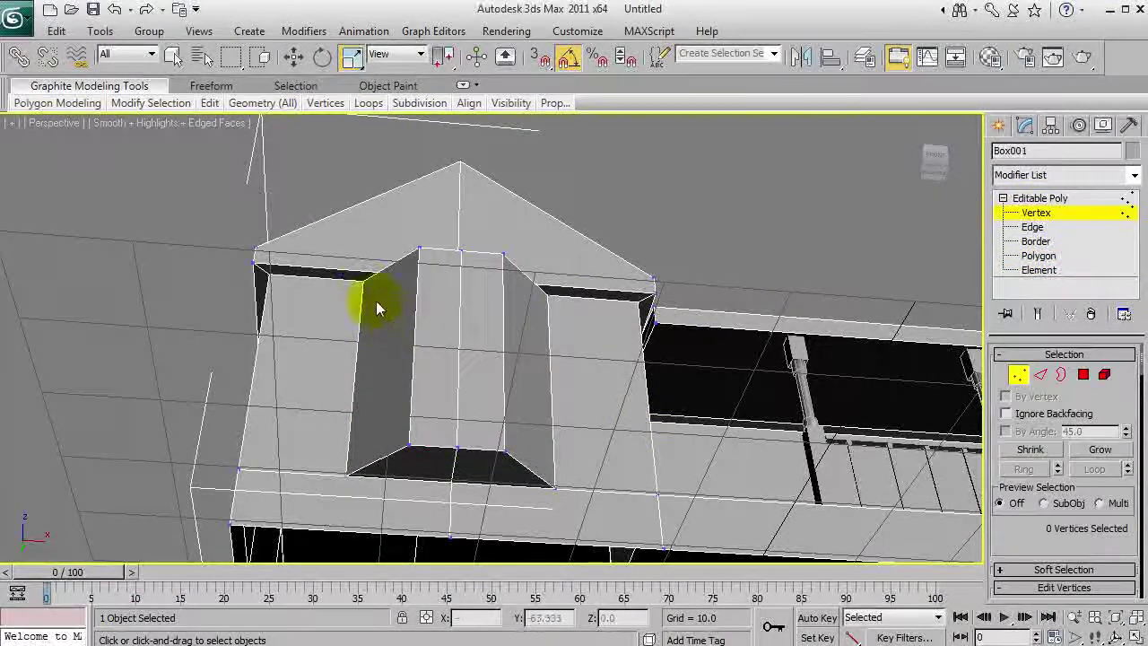
{"action": "left_click", "coordinate": [555, 487], "text": "ctrl"}
{"action": "left_click", "coordinate": [547, 295], "text": "ctrl"}
{"action": "key", "text": "r"}
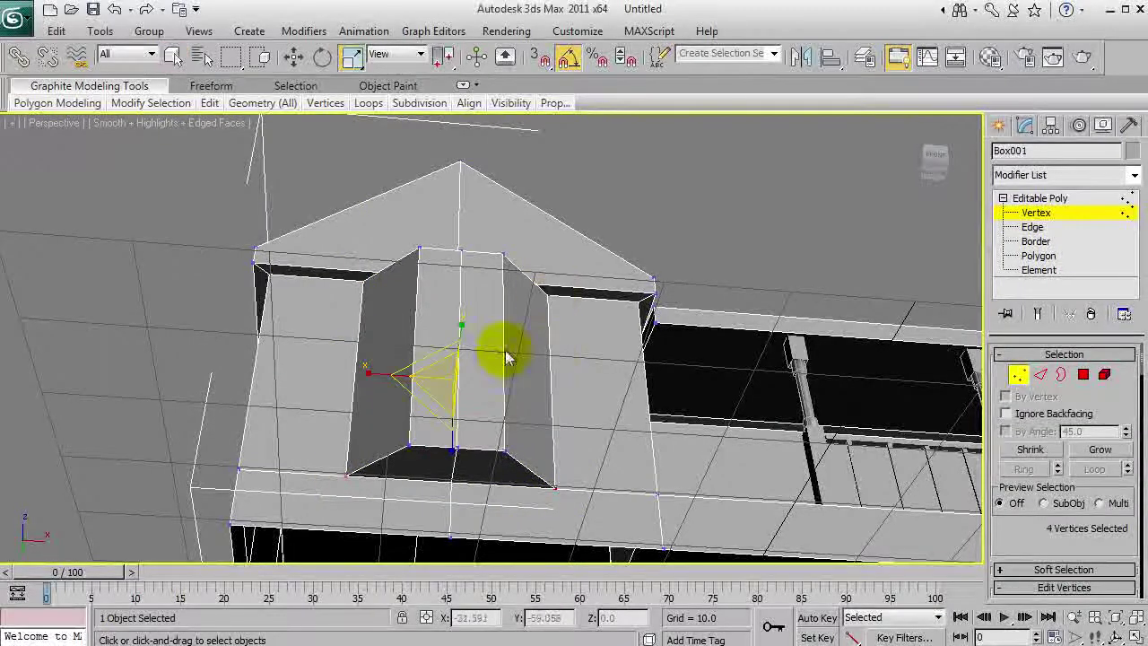
{"action": "left_click_drag", "start_coordinate": [384, 377], "coordinate": [338, 377]}
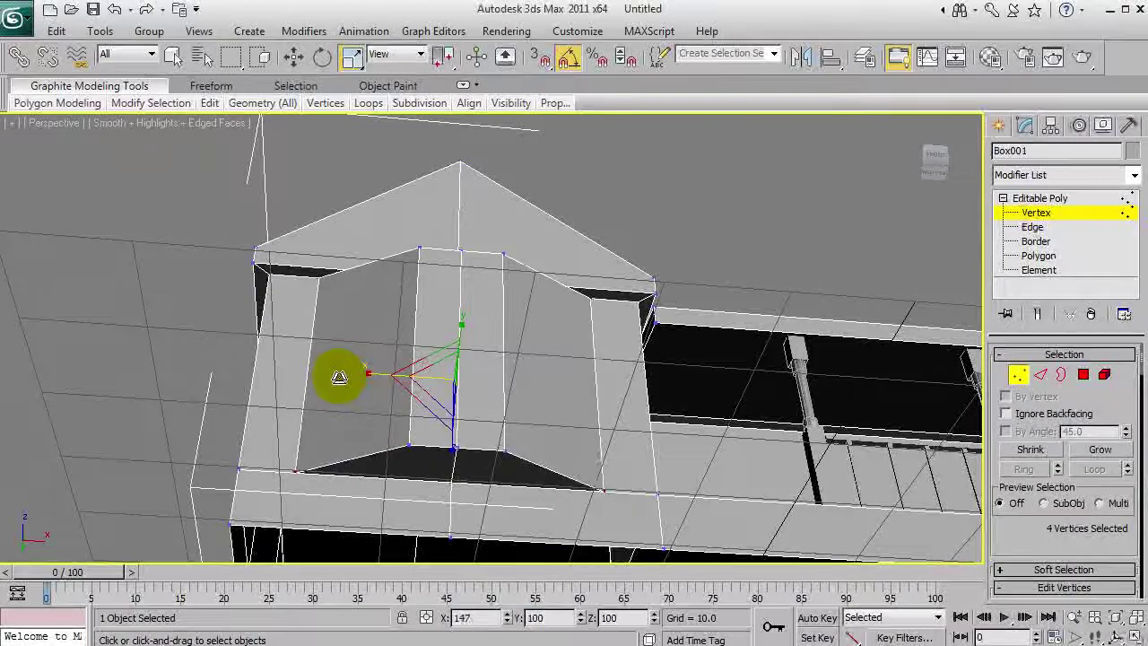
Select the bay's two front and two angled side polygons and scale them narrower together along the wall.
{"action": "left_click", "coordinate": [1038, 256]}
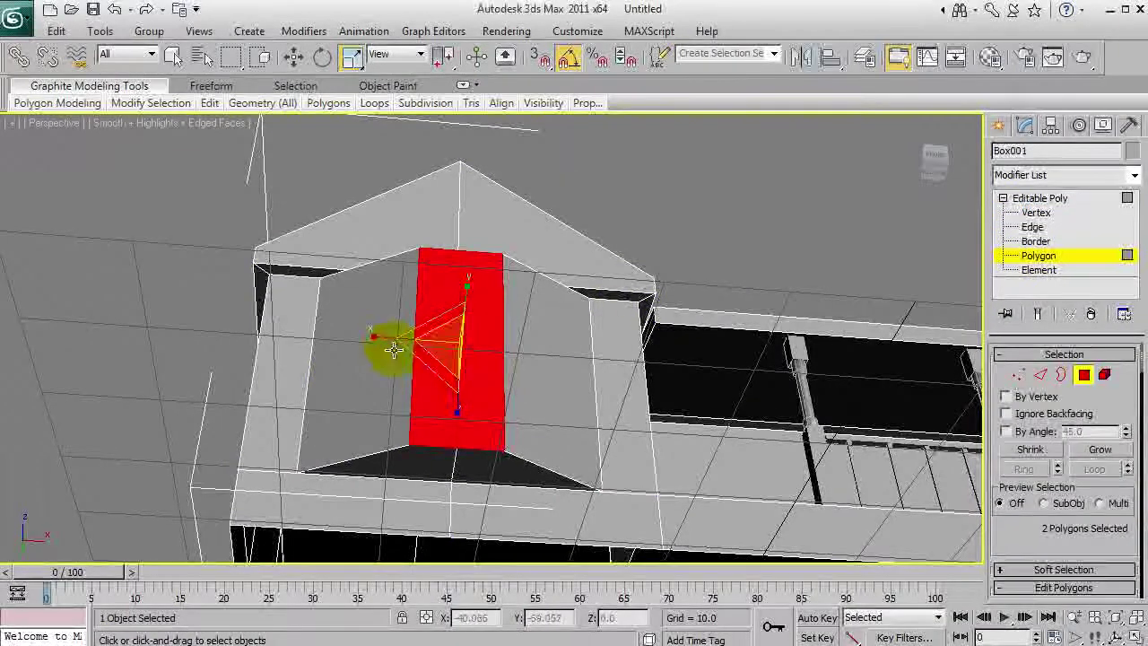
{"action": "middle_click_drag", "start_coordinate": [494, 341], "coordinate": [470, 448], "text": "alt"}
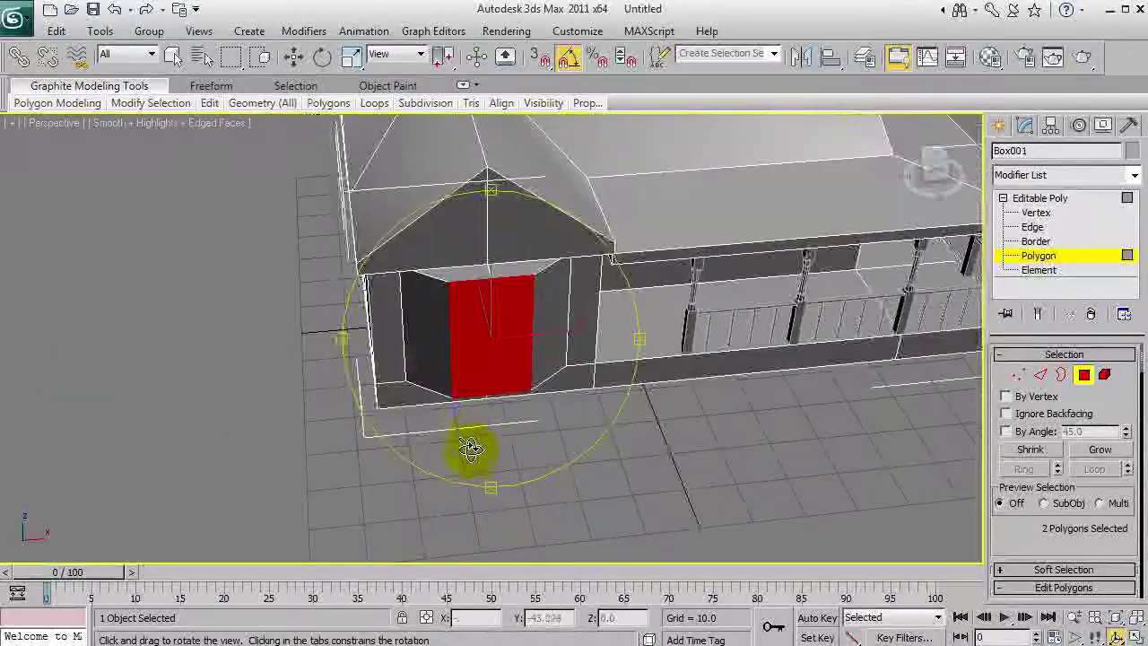
{"action": "left_click", "coordinate": [438, 339], "text": "ctrl"}
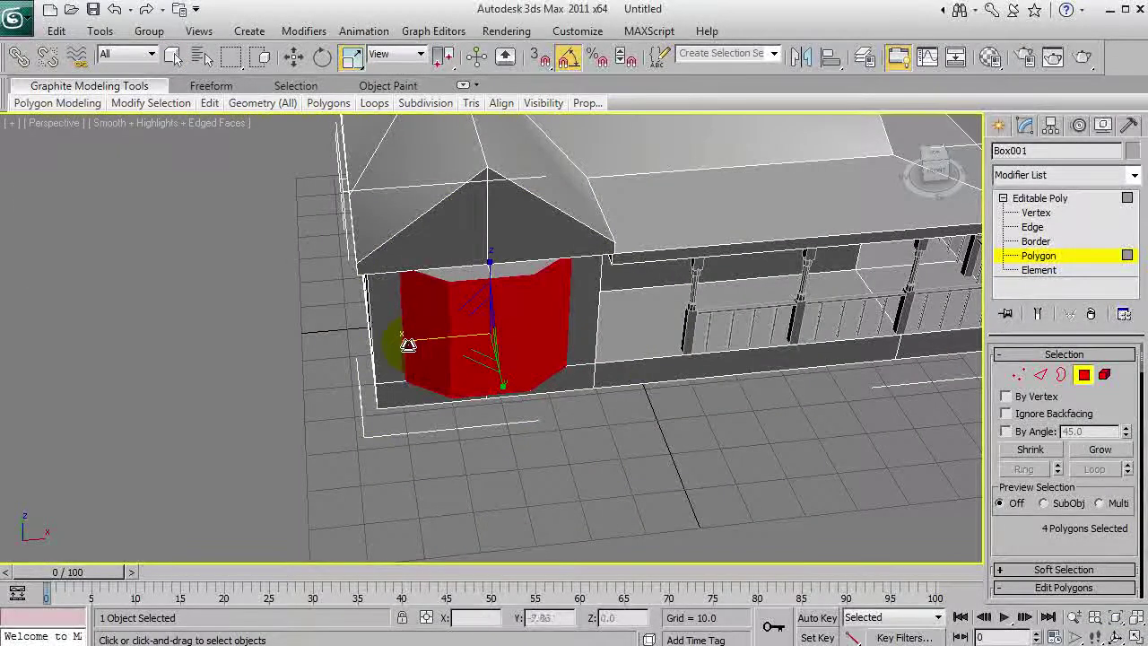
{"action": "left_click_drag", "start_coordinate": [412, 343], "coordinate": [504, 377]}
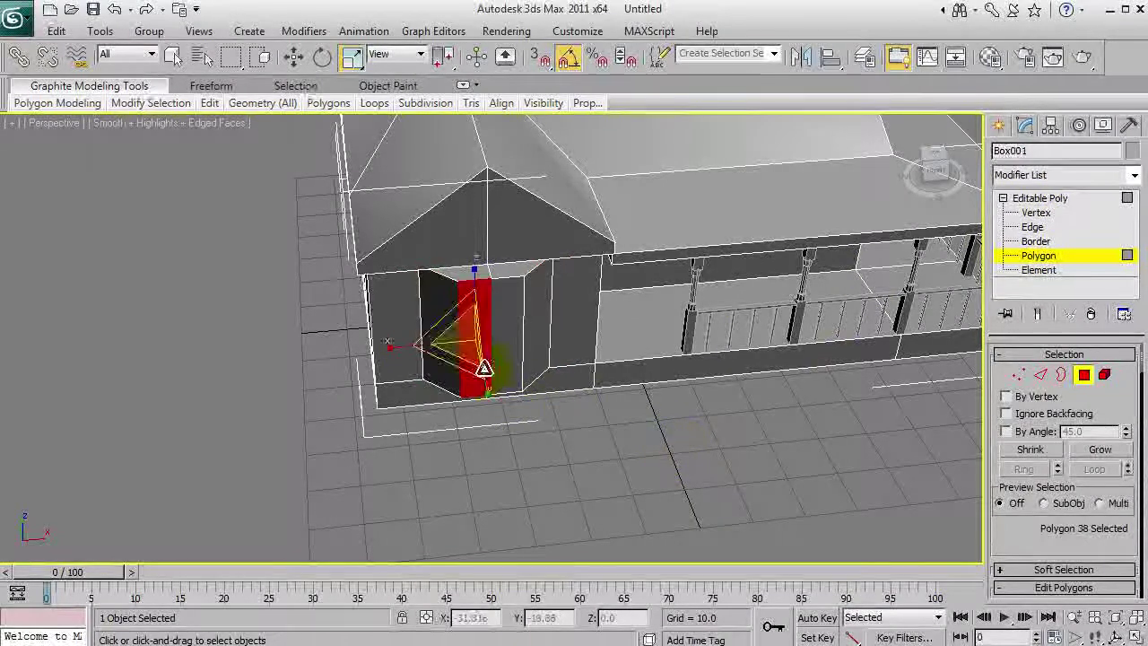
Move the bay's two front polygons slightly back toward the wall, then clear the polygon selection.
{"action": "middle_click_drag", "start_coordinate": [576, 350], "coordinate": [546, 374], "text": "alt"}
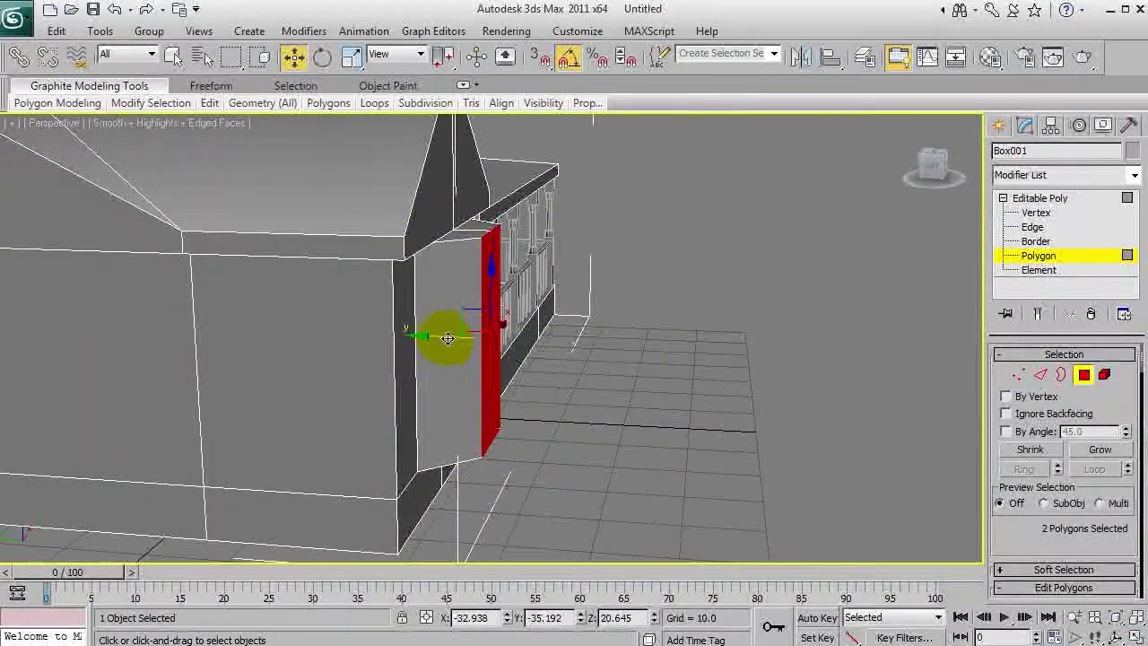
{"action": "middle_click_drag", "start_coordinate": [433, 340], "coordinate": [520, 302], "text": "alt"}
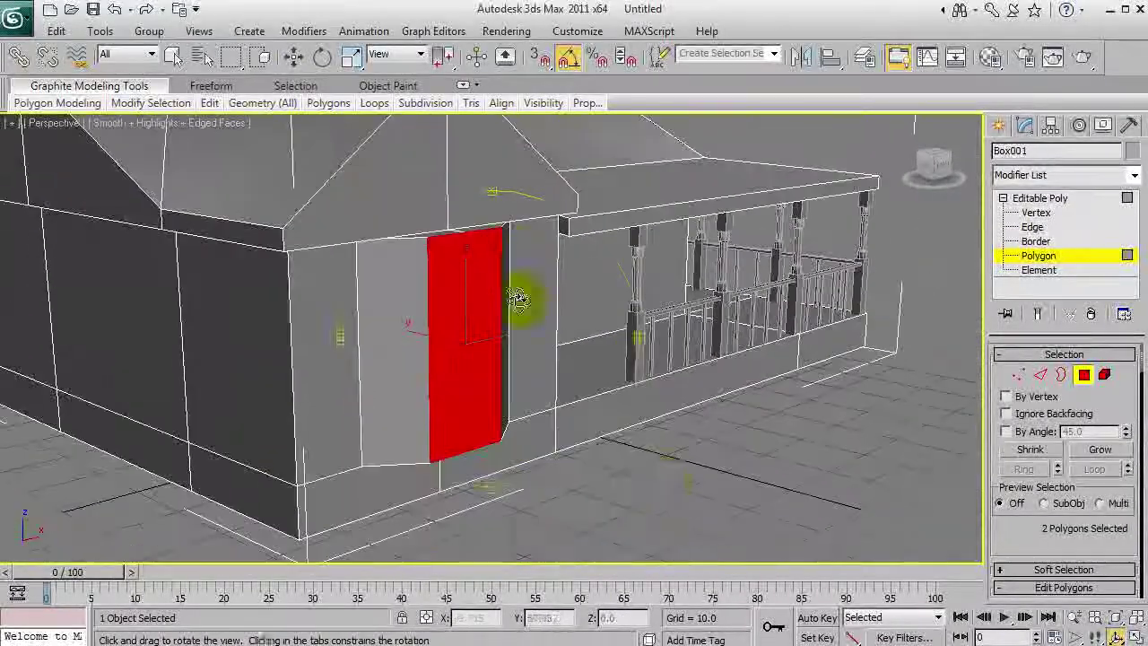
{"action": "left_click", "coordinate": [600, 446]}
{"action": "middle_click_drag", "start_coordinate": [600, 446], "coordinate": [447, 369], "text": "alt"}
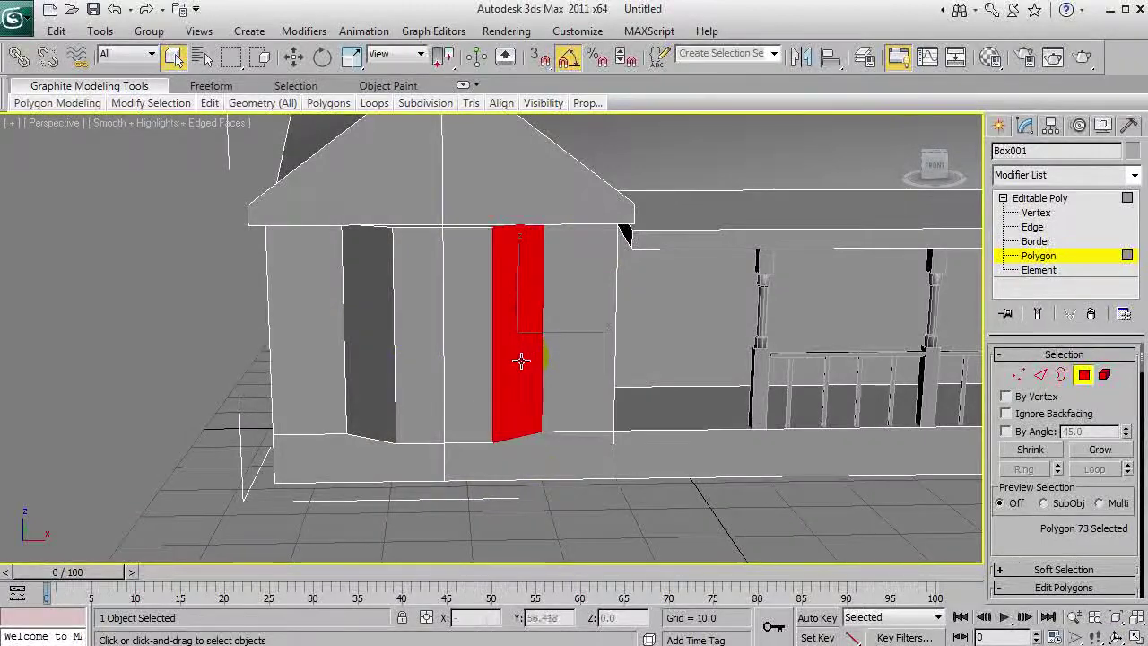
{"action": "left_click", "coordinate": [551, 487]}
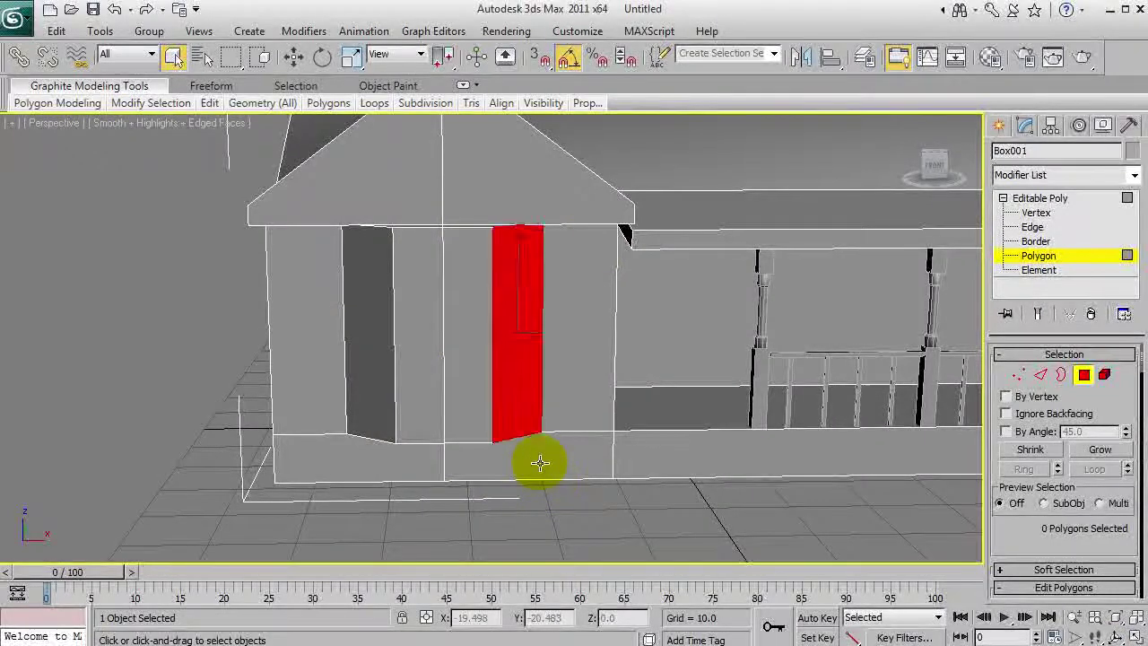
Undo all the bay edits back to the flat gable front wall, including the extrusion and the polygon selection.
{"action": "key", "text": "ctrl+z"}
{"action": "key", "text": "ctrl+z"}
{"action": "key", "text": "ctrl+z"}
{"action": "key", "text": "ctrl+z"}
{"action": "key", "text": "ctrl+z"}
{"action": "key", "text": "ctrl+z"}
{"action": "key", "text": "ctrl+z"}
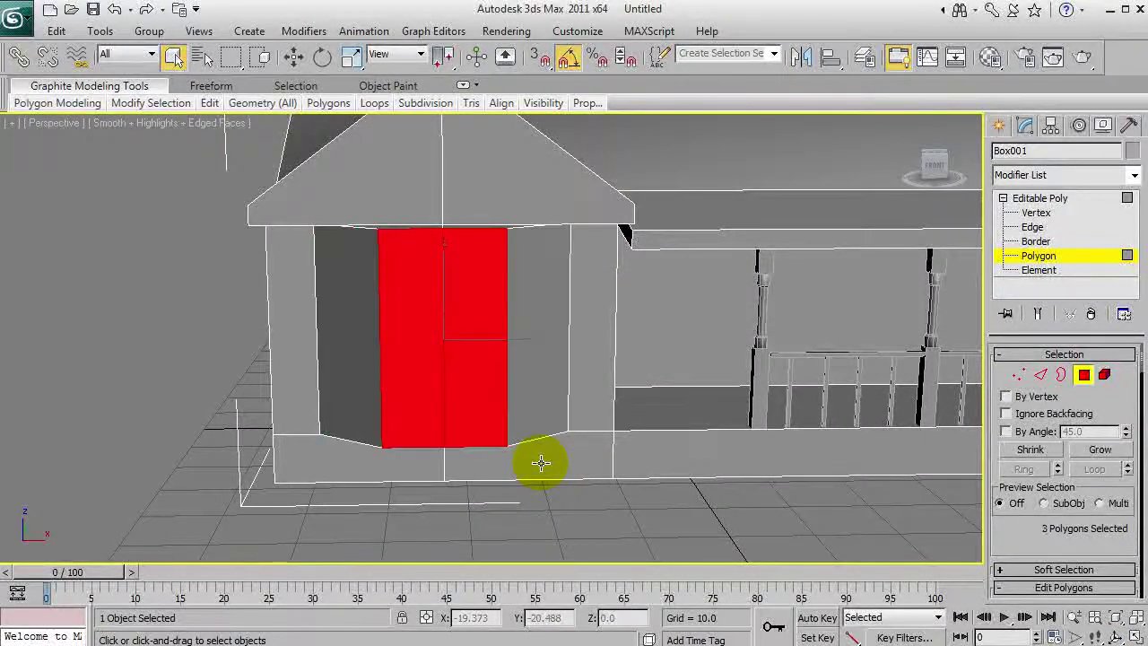
{"action": "key", "text": "ctrl+z"}
{"action": "key", "text": "ctrl+z"}
{"action": "key", "text": "ctrl+z"}
{"action": "key", "text": "ctrl+z"}
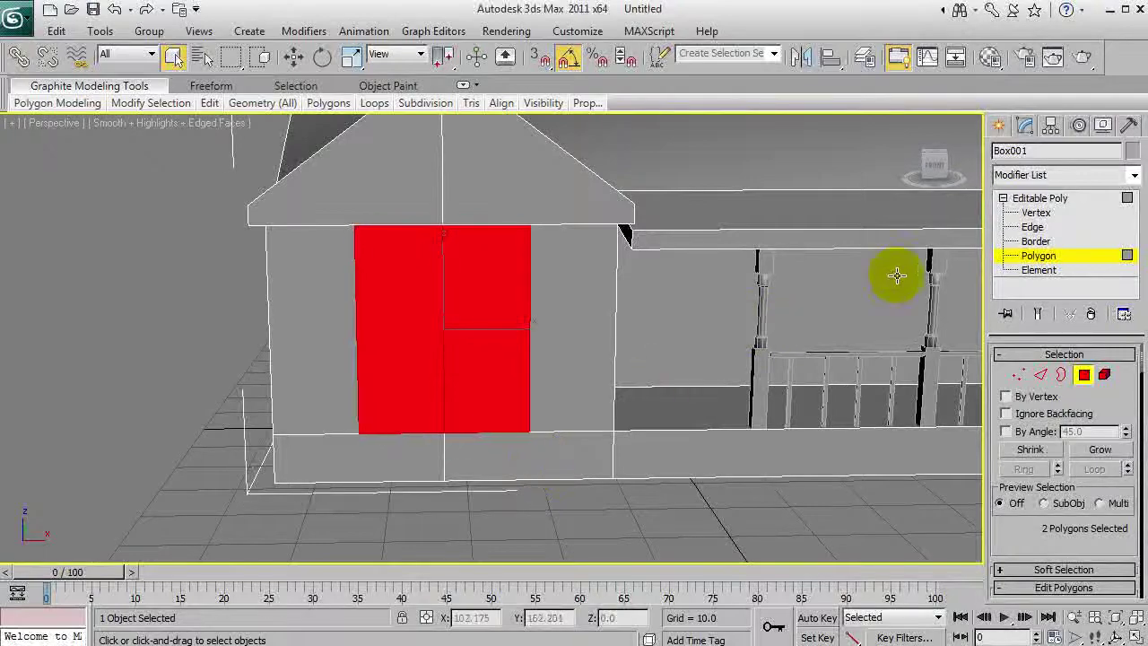
{"action": "key", "text": "ctrl+z"}
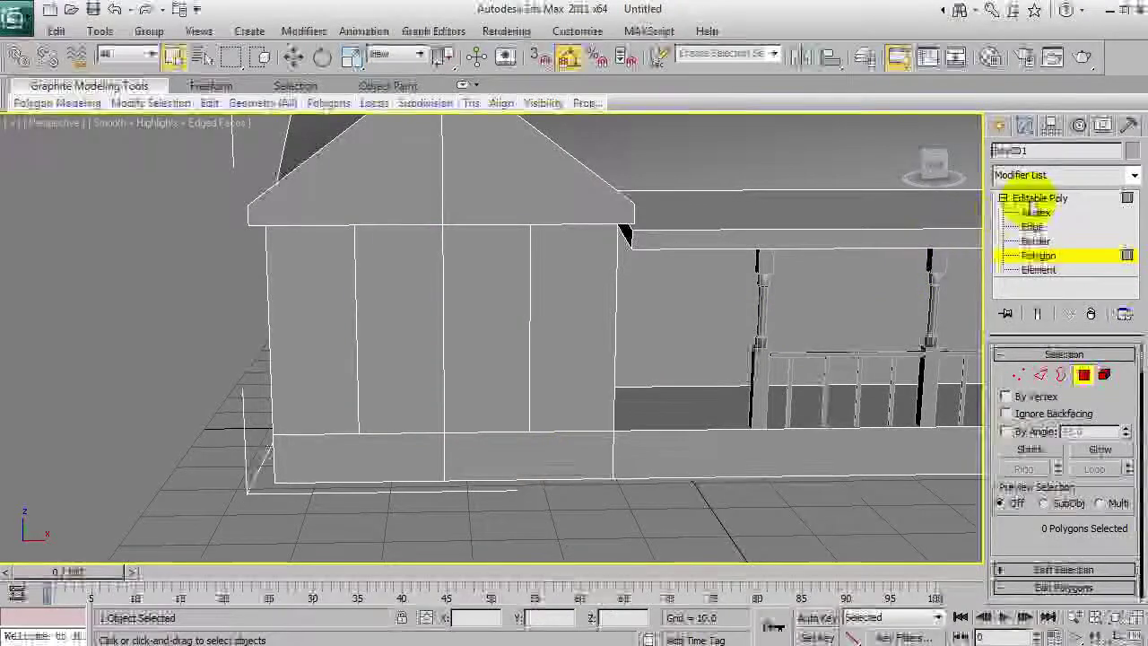
Leave polygon editing of the house body and bring the whole house front into view.
{"action": "left_click", "coordinate": [1038, 198]}
{"action": "middle_click_drag", "start_coordinate": [800, 463], "coordinate": [592, 457]}
{"action": "scroll", "coordinate": [684, 465], "scroll_direction": "down", "scroll_amount": 2}
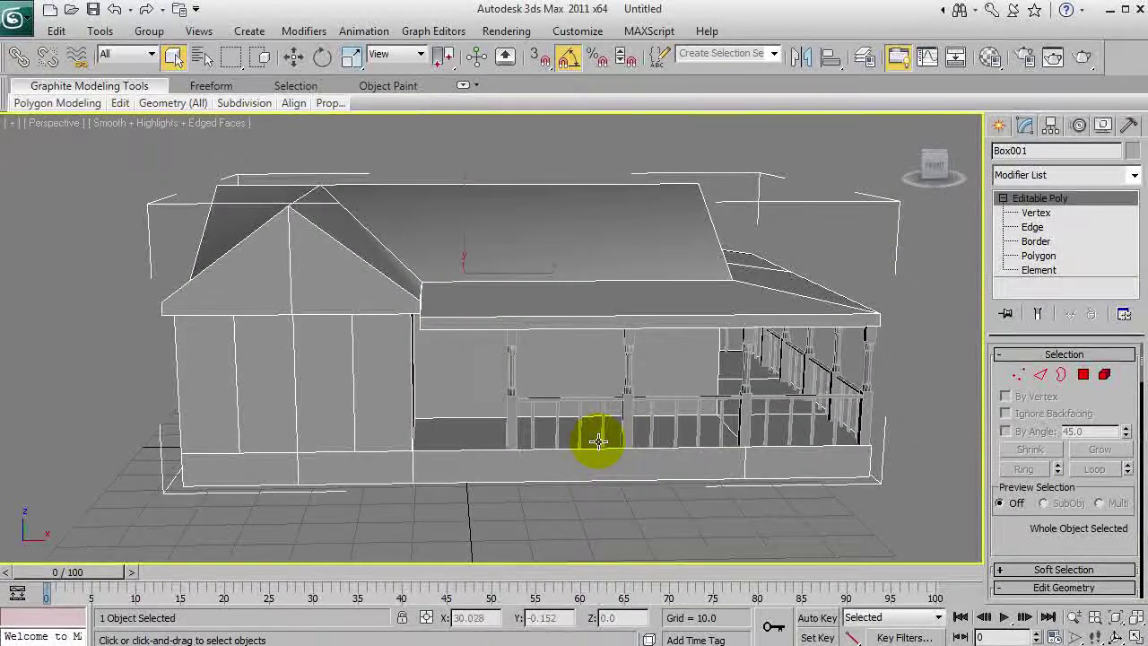